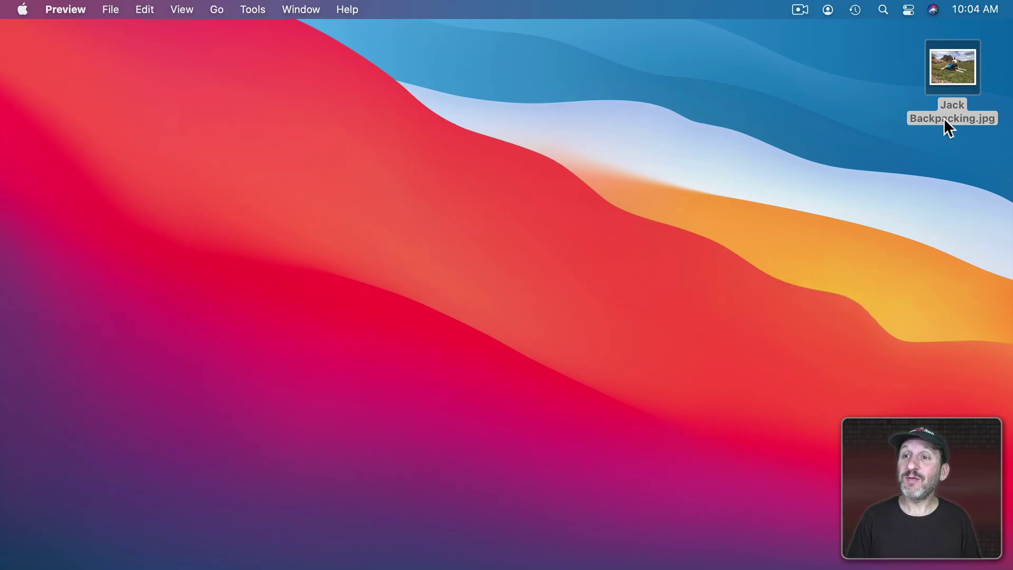
# - Open Jack Backpacking.jpg in Preview and zoom in on the dog
pyautogui.doubleClick(954, 71)
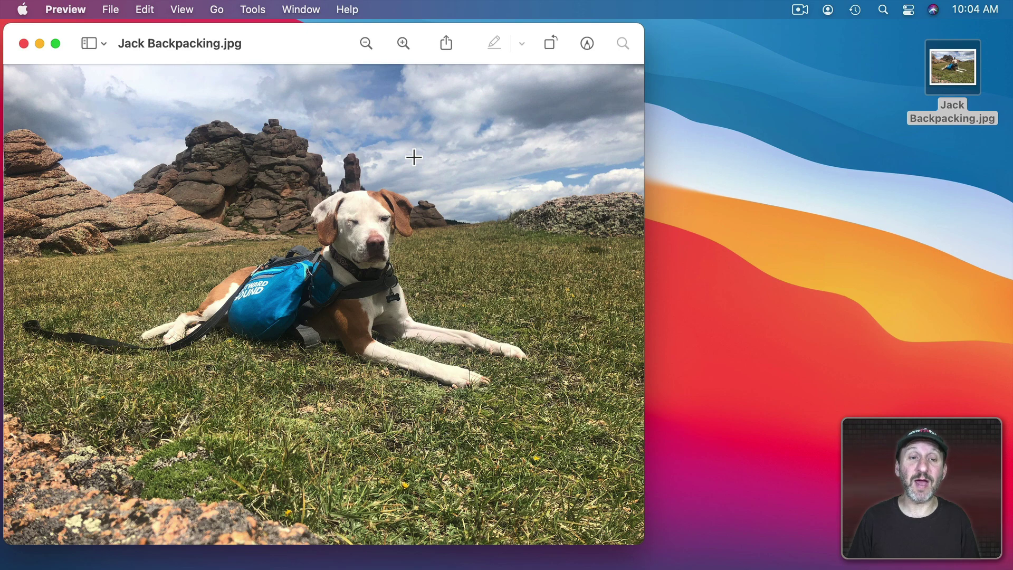
pyautogui.click(403, 43)
pyautogui.click(402, 42)
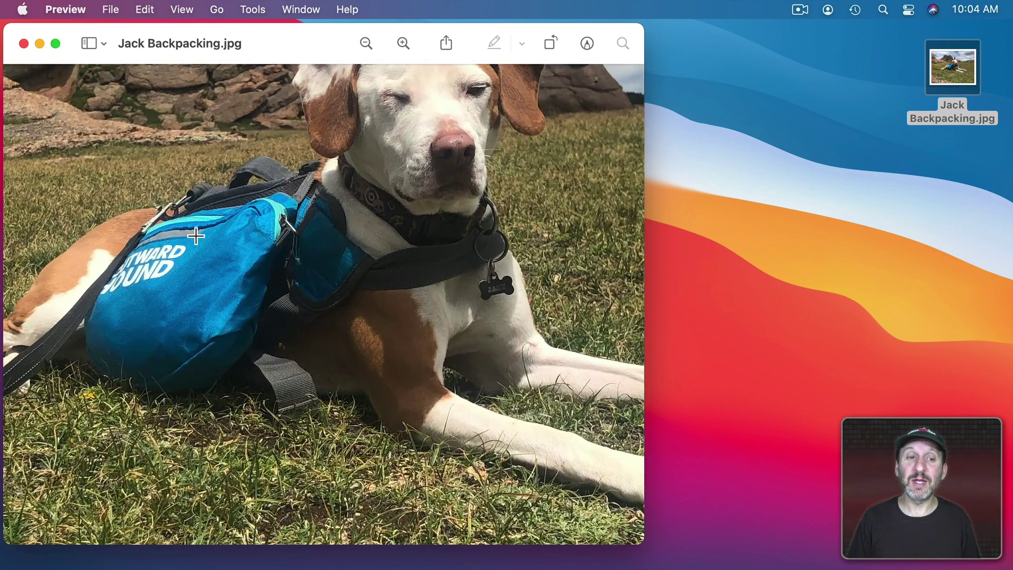
pyautogui.scroll(-5, 194, 231)
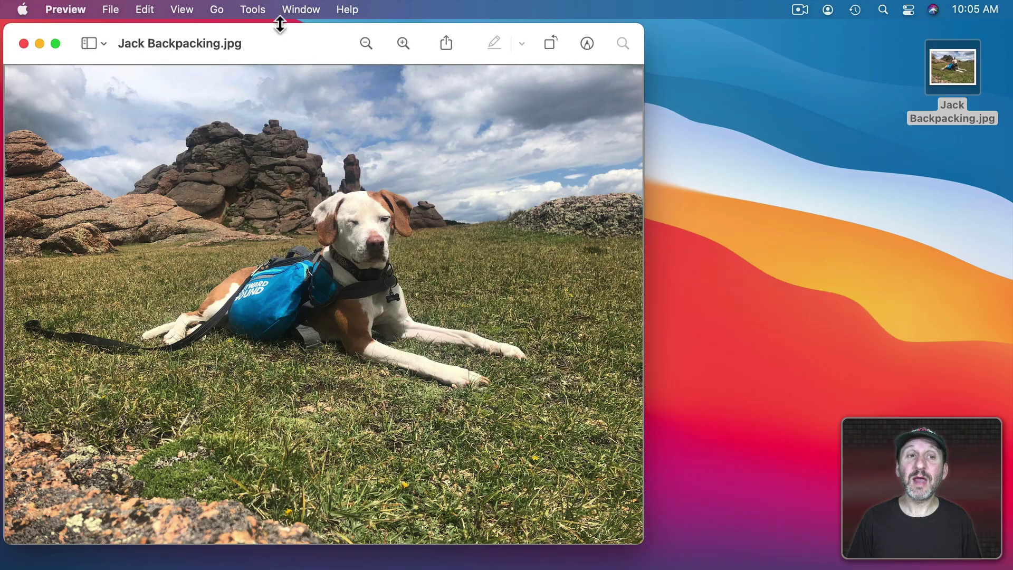
# - After briefly toggling the Markup toolbar, bring up Tools > Adjust Color
pyautogui.click(252, 9)
pyautogui.click(254, 12)
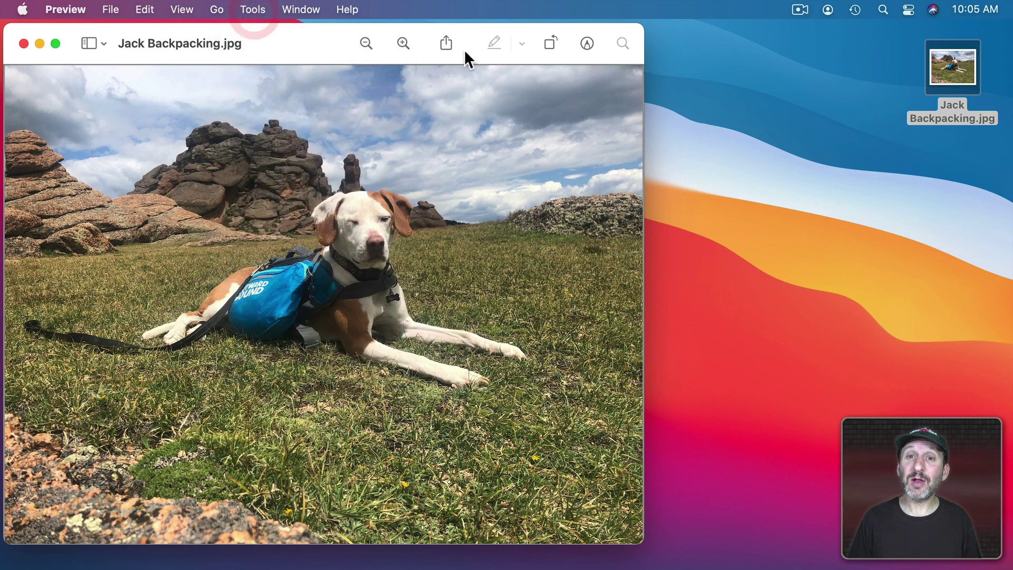
pyautogui.click(587, 43)
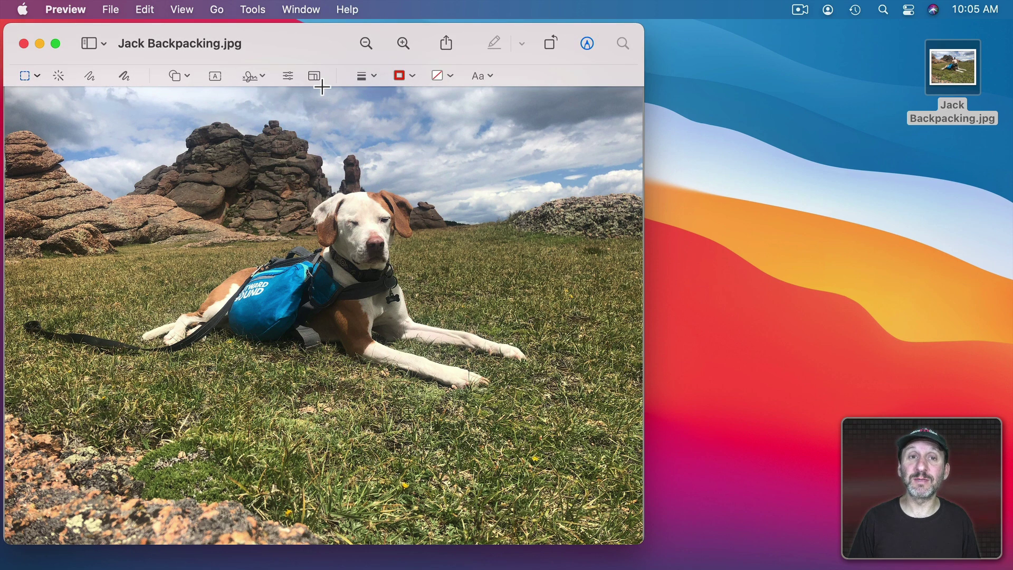
pyautogui.click(586, 42)
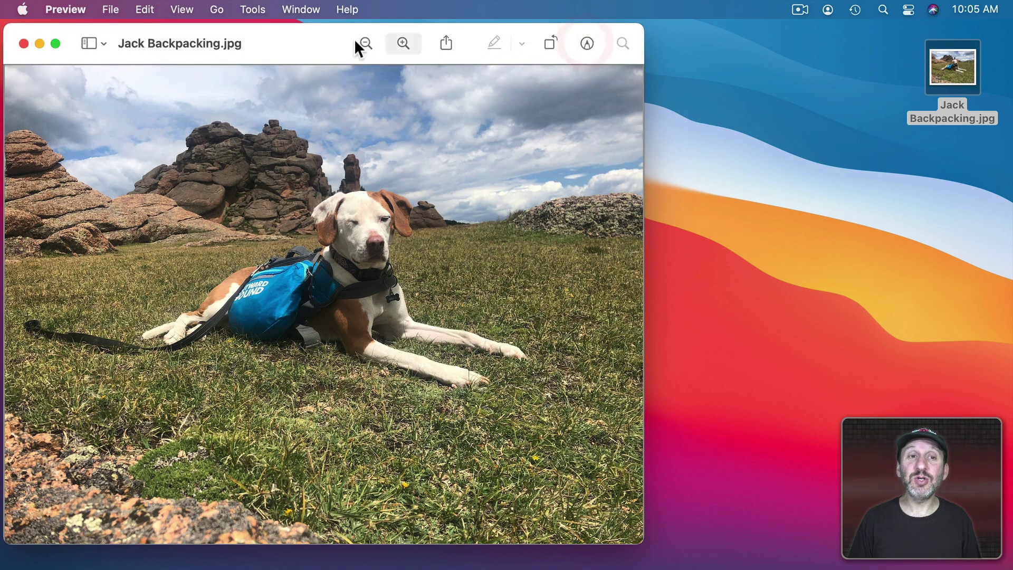
pyautogui.click(253, 9)
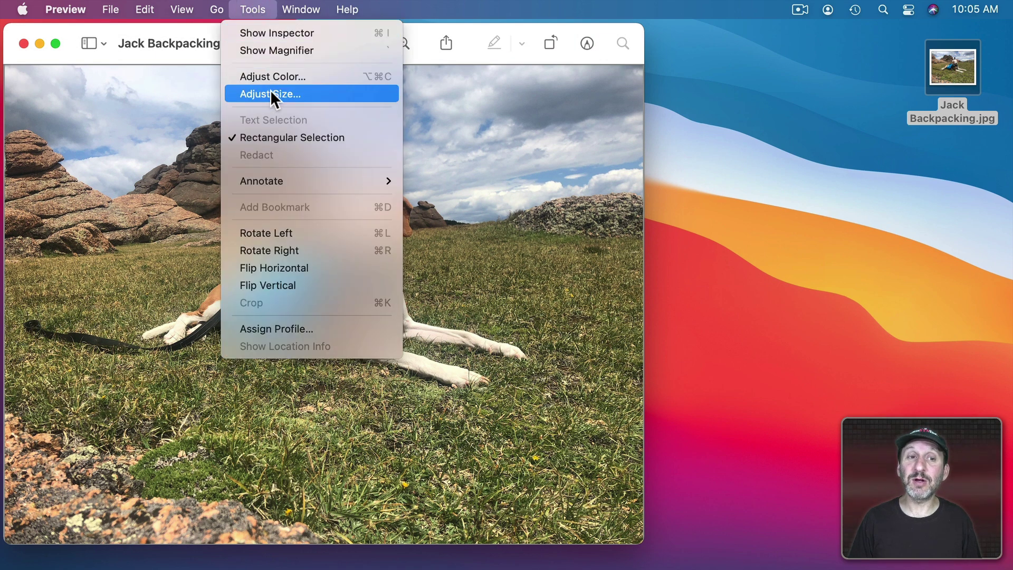
pyautogui.click(272, 77)
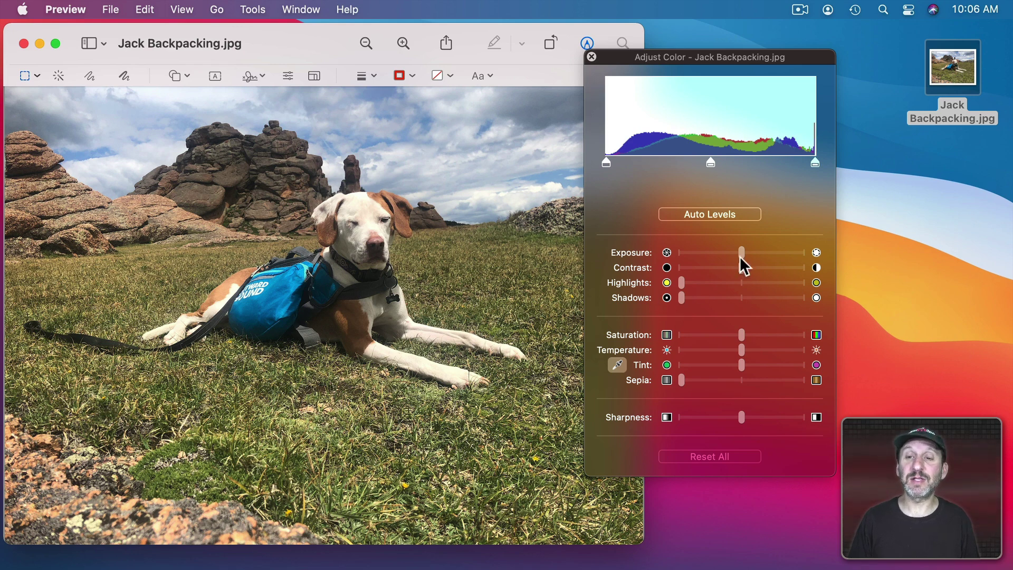
# - Raise the exposure, reduce the saturation, try the histogram handles, and apply Auto Levels
pyautogui.moveTo(738, 252); pyautogui.dragTo(726, 268)
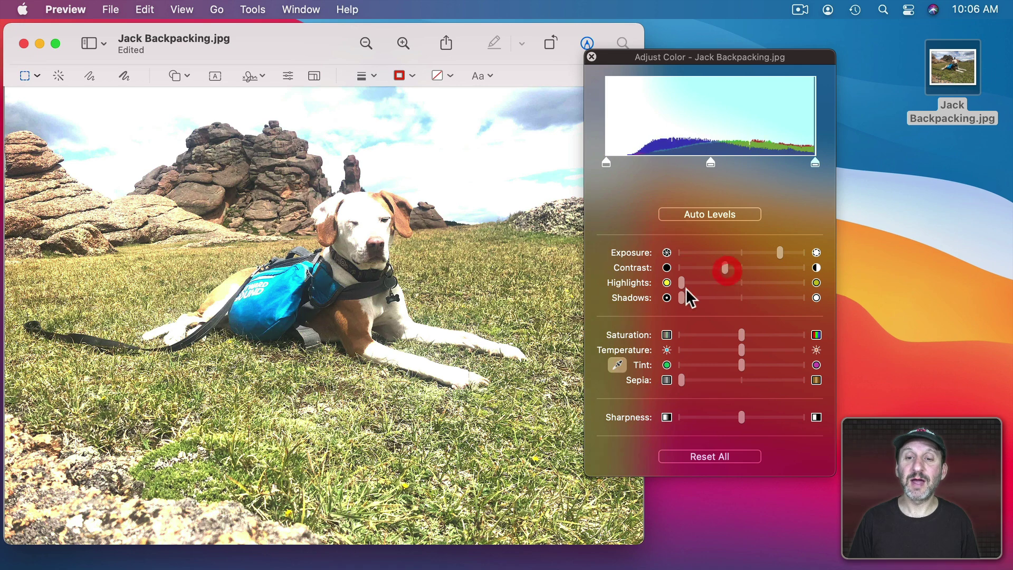
pyautogui.moveTo(741, 331); pyautogui.dragTo(714, 328)
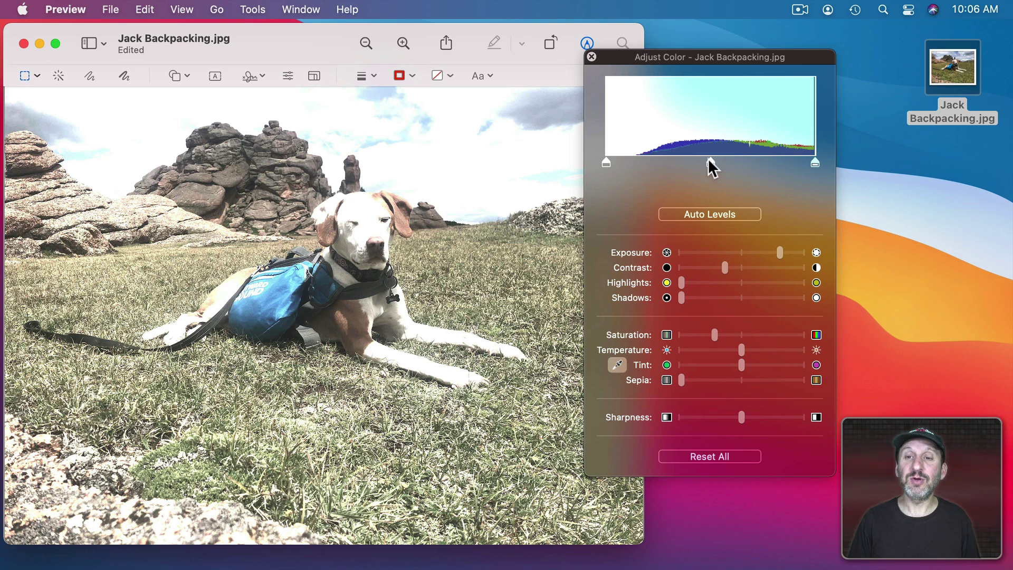
pyautogui.click(815, 162)
pyautogui.moveTo(815, 162)
pyautogui.mouseDown()
pyautogui.moveTo(748, 167)
pyautogui.moveTo(817, 165)
pyautogui.mouseUp()
pyautogui.click(704, 163)
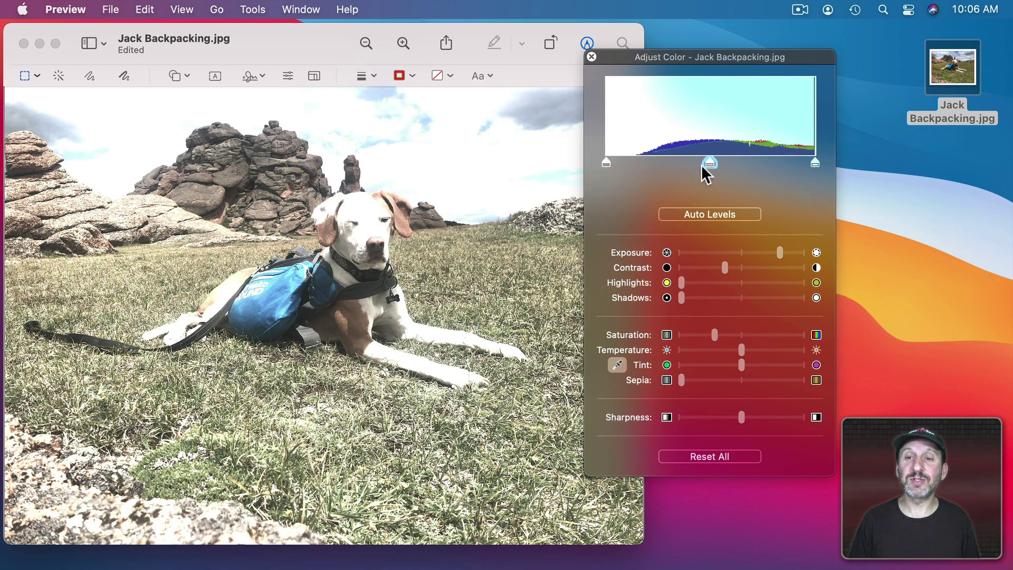
pyautogui.click(705, 212)
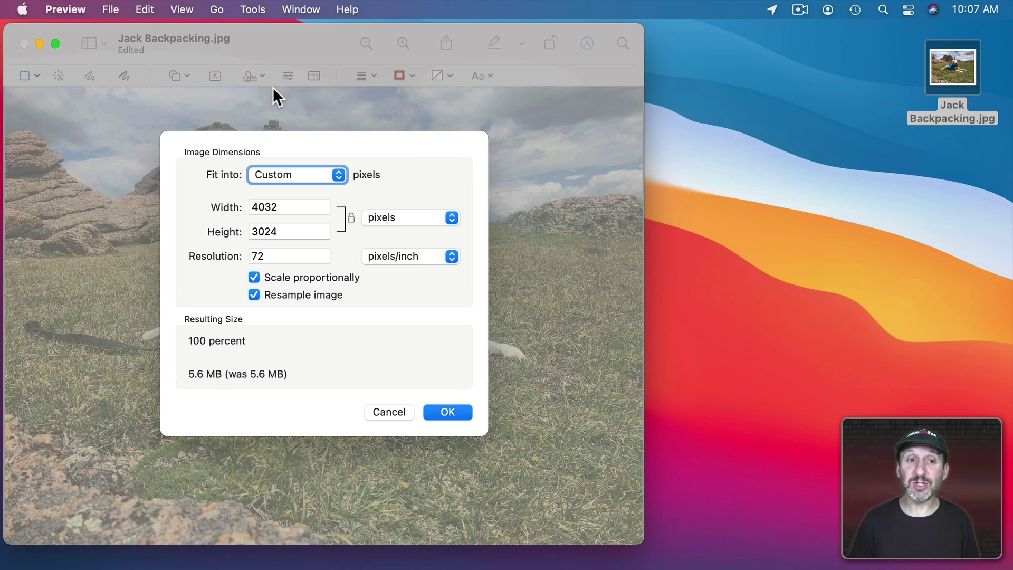
# - Keep a custom size in pixels and set the width to 2000
pyautogui.click(274, 174)
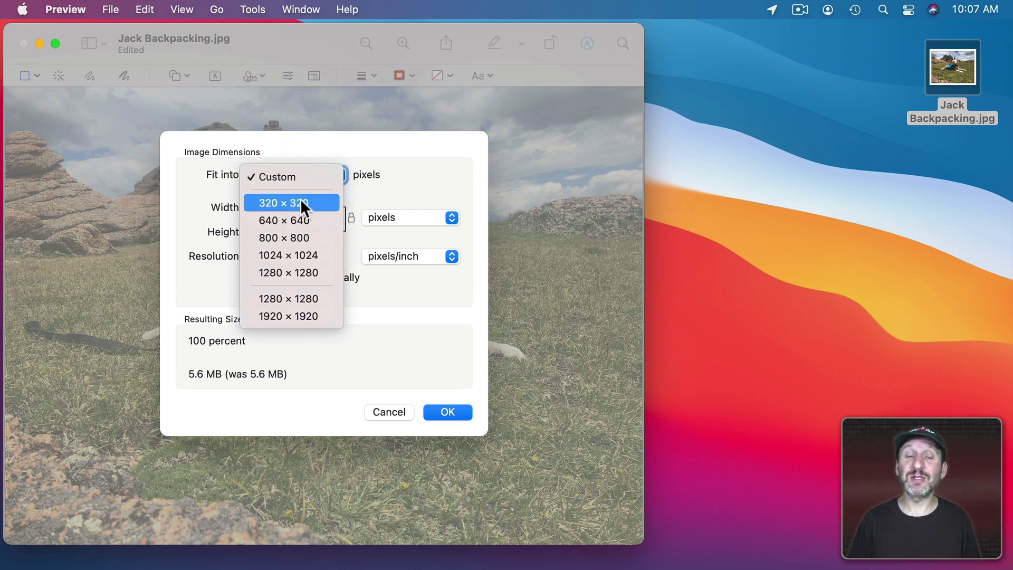
pyautogui.click(401, 163)
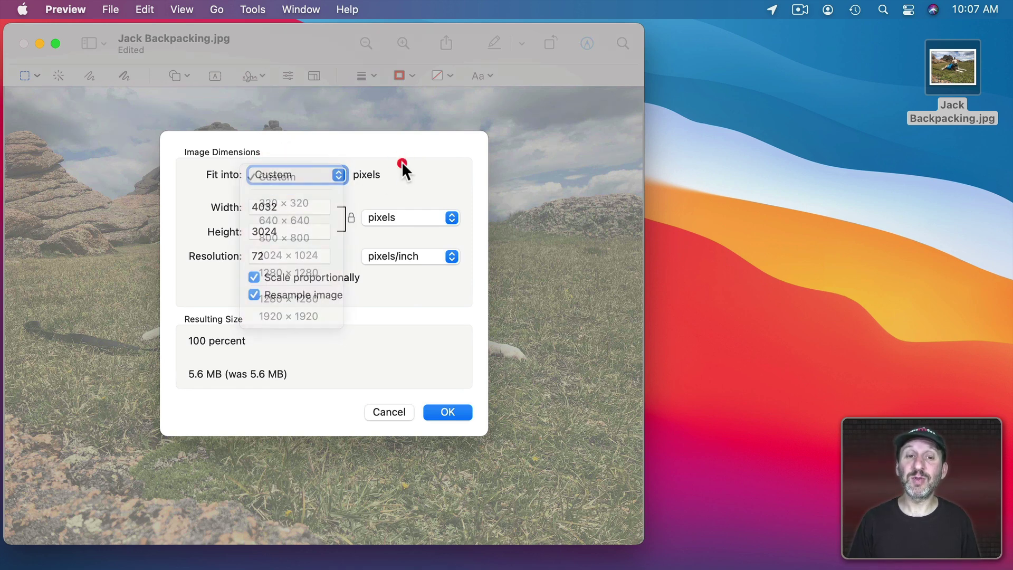
pyautogui.click(405, 218)
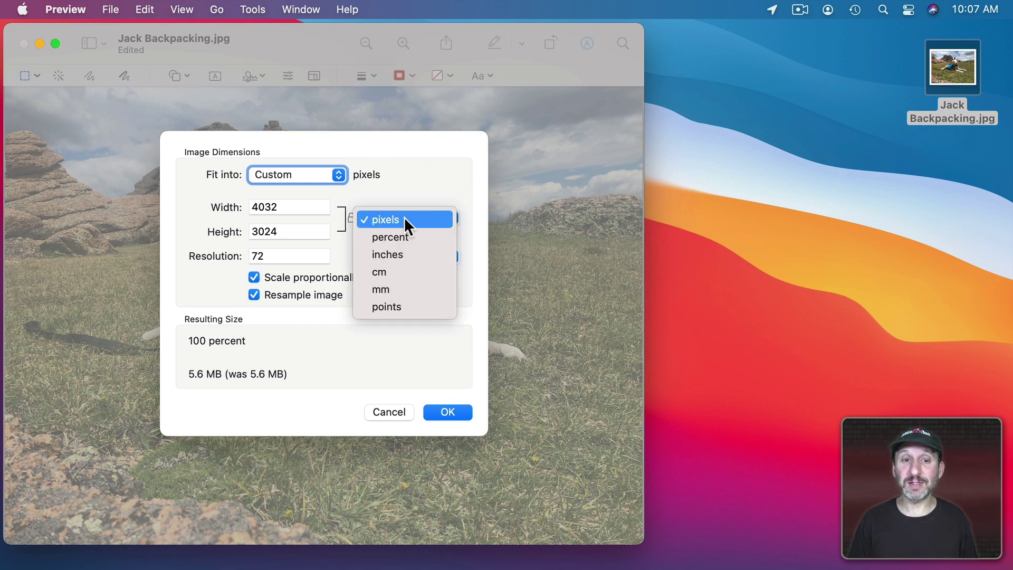
pyautogui.click(404, 219)
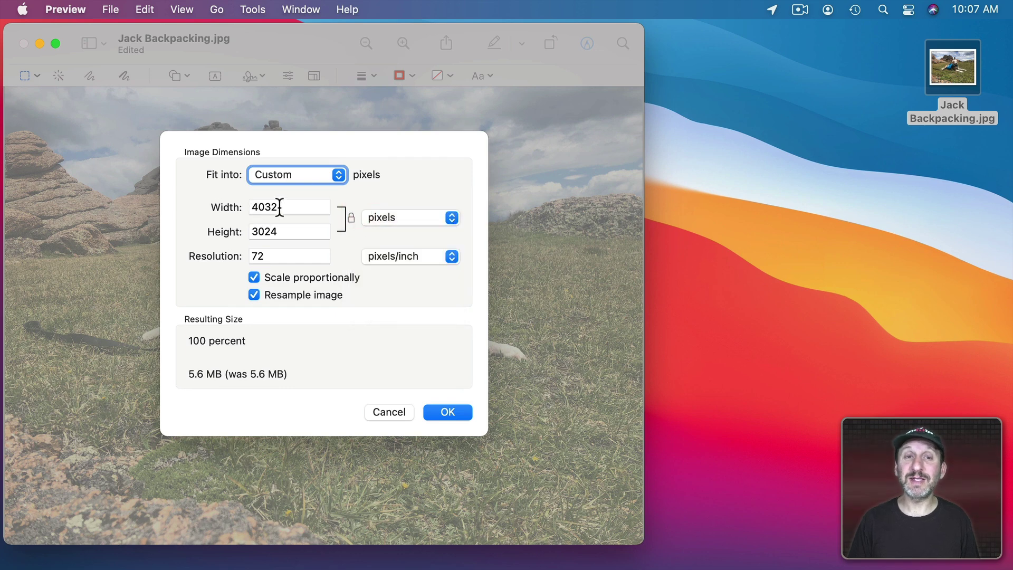
pyautogui.press('Tab')
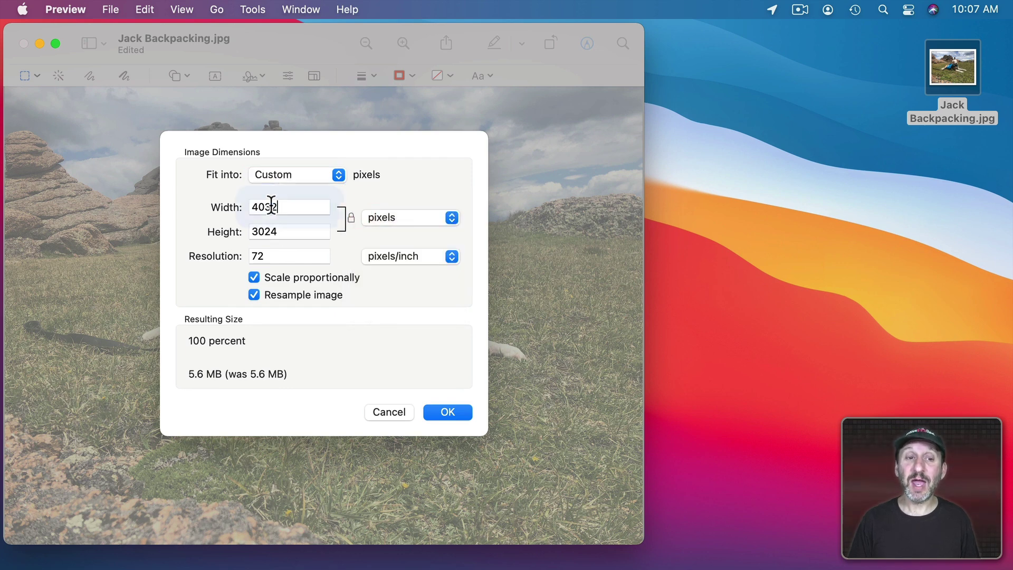
pyautogui.click(220, 204)
pyautogui.write('200')
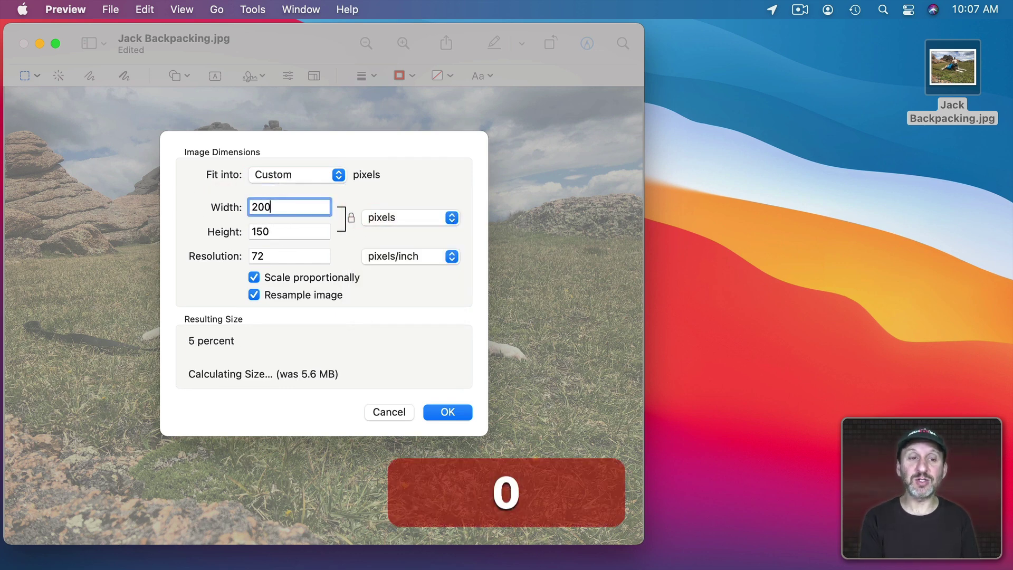
pyautogui.write('0')
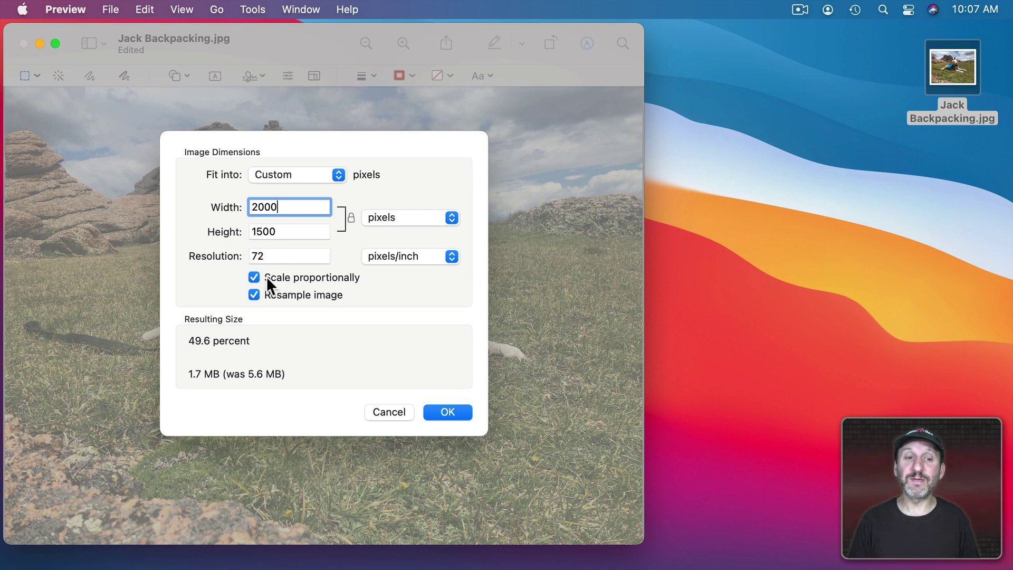
# - Turn off proportional scaling and change the width to 4000 pixels
pyautogui.click(303, 276)
pyautogui.moveTo(289, 207); pyautogui.dragTo(229, 204)
pyautogui.write('4000')
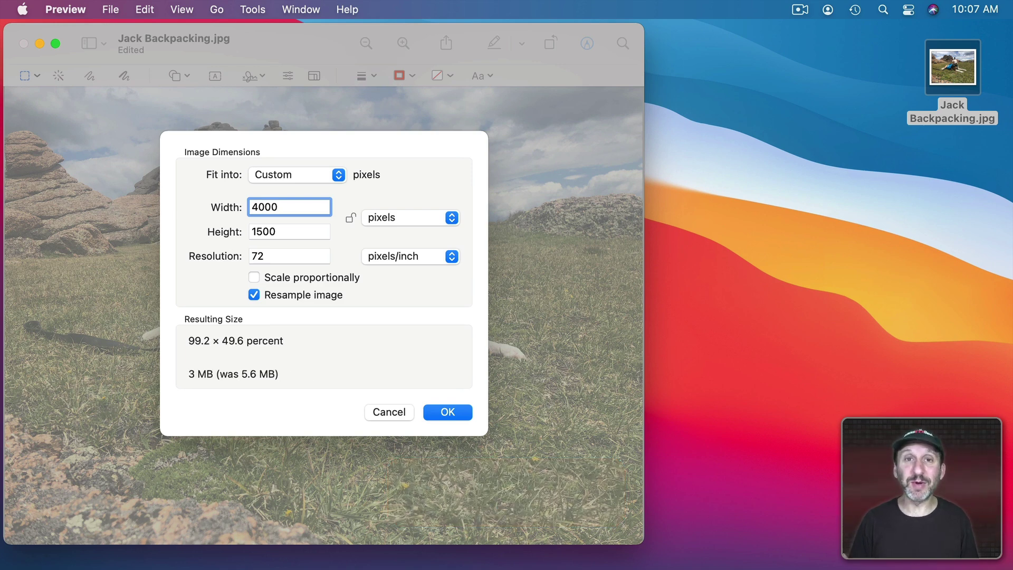
# - Try percent units with a value of 50, then switch the size units to inches
pyautogui.click(397, 214)
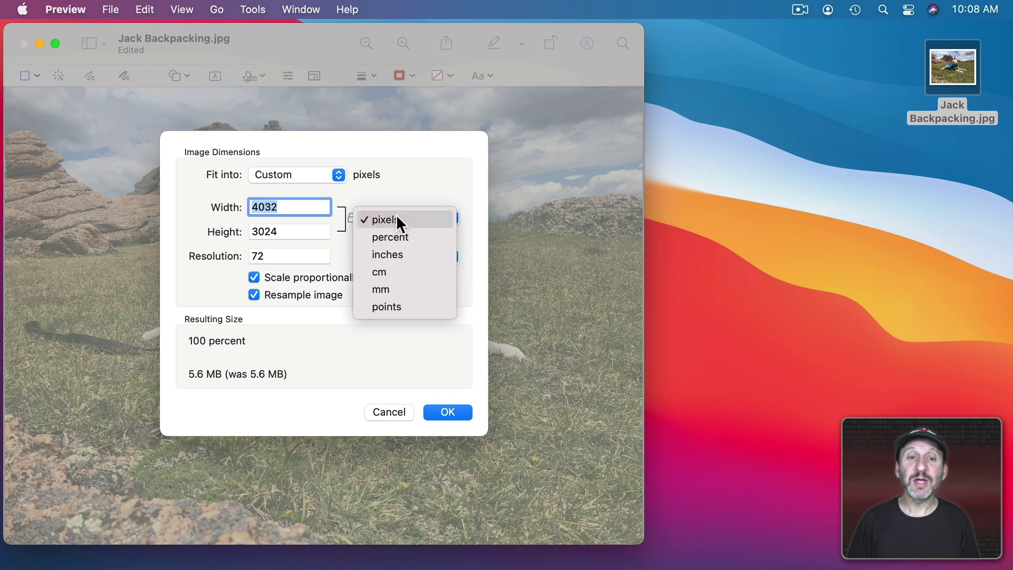
pyautogui.click(397, 234)
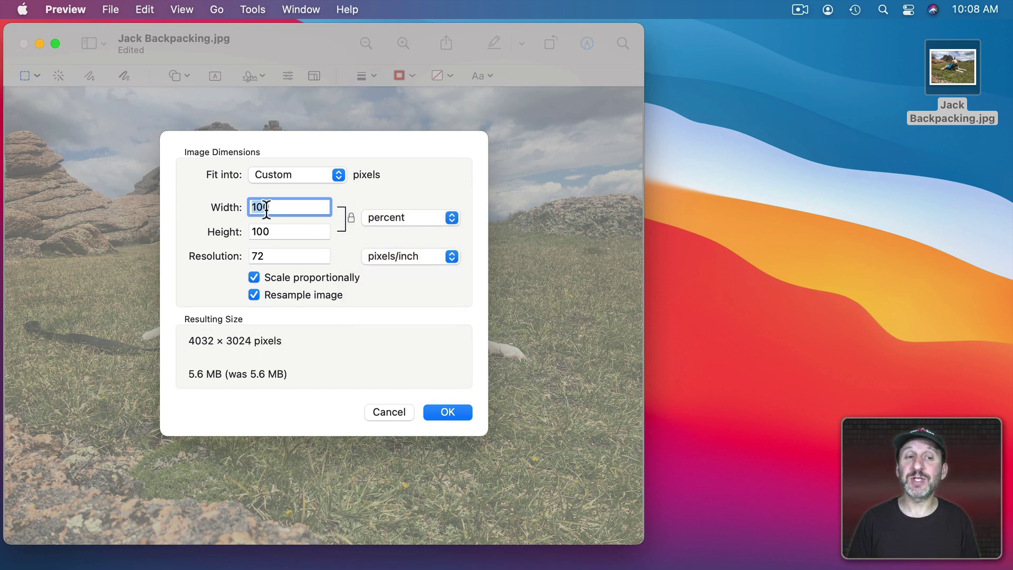
pyautogui.write('50')
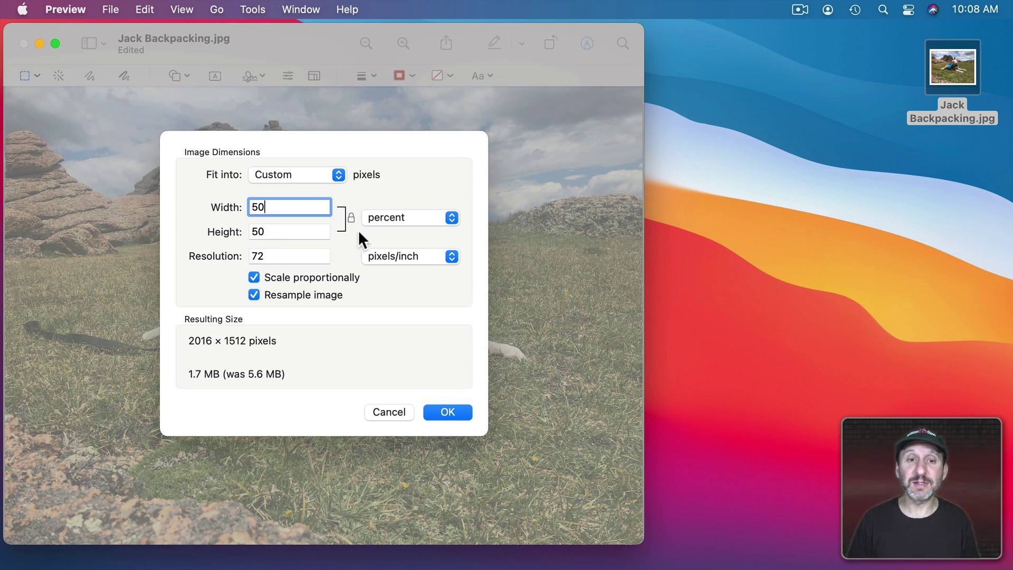
pyautogui.click(409, 218)
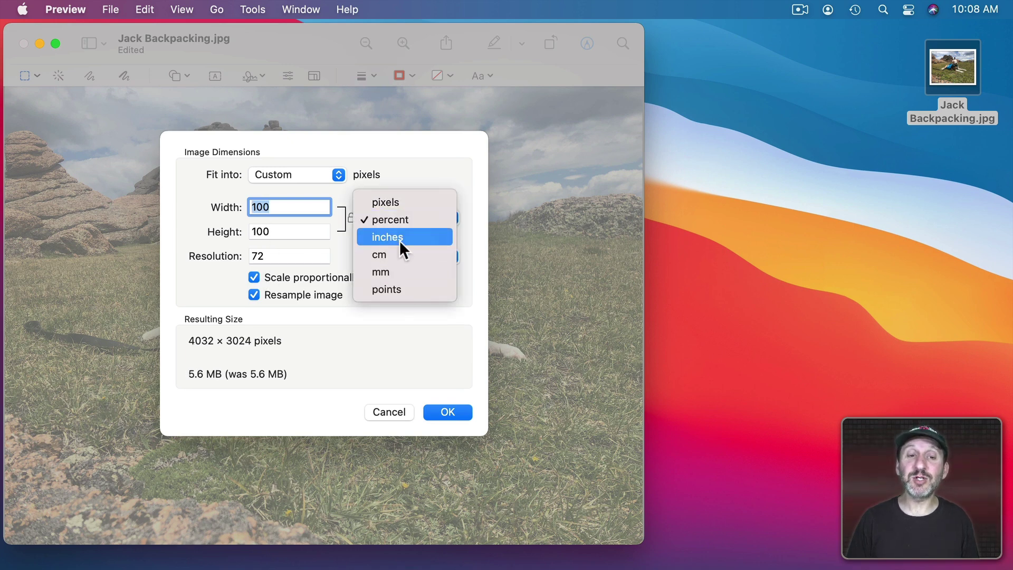
pyautogui.click(400, 238)
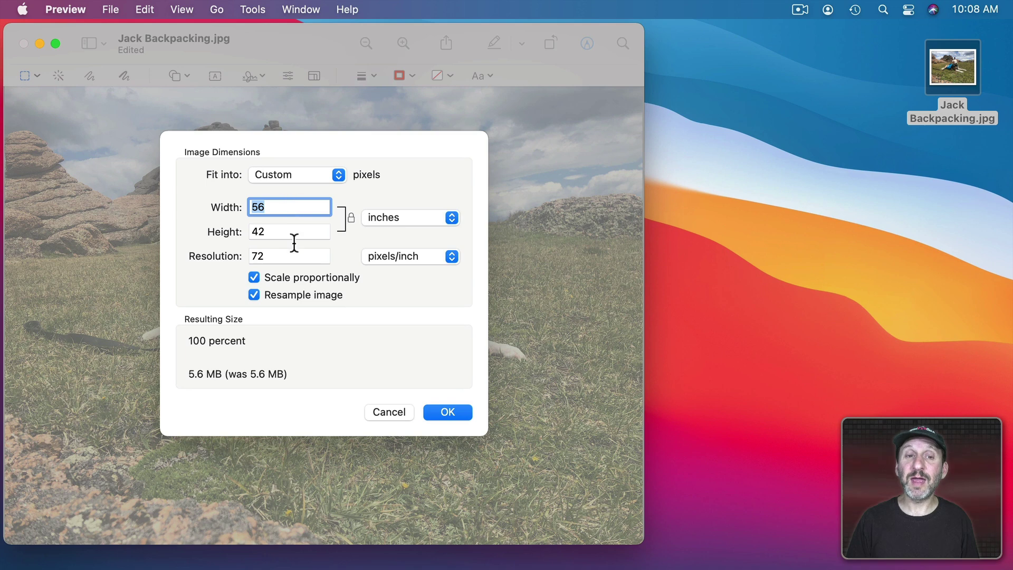
# - Turn off resampling and enter a width of 20, giving 201.6 pixels per inch
pyautogui.doubleClick(258, 256)
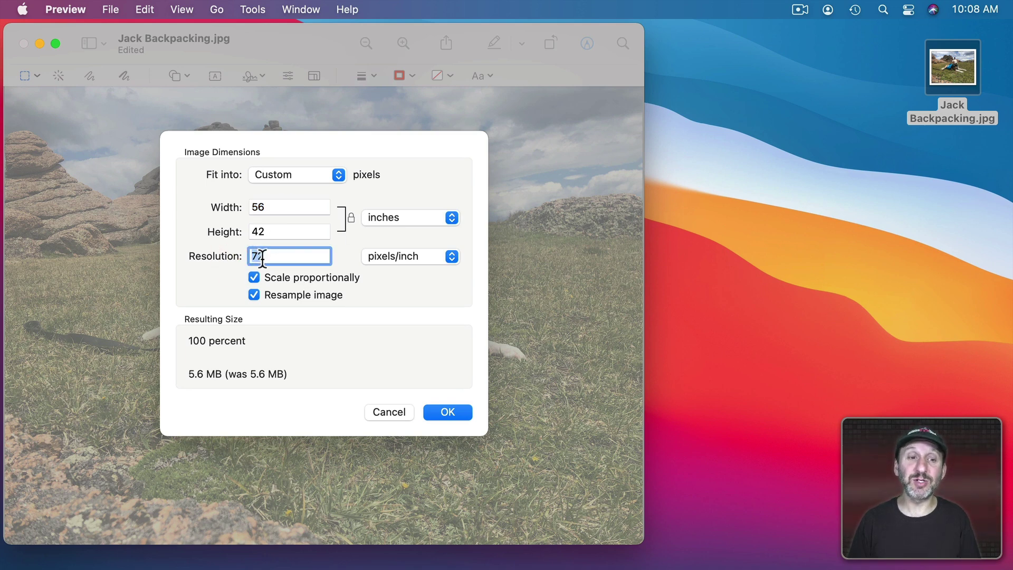
pyautogui.doubleClick(251, 206)
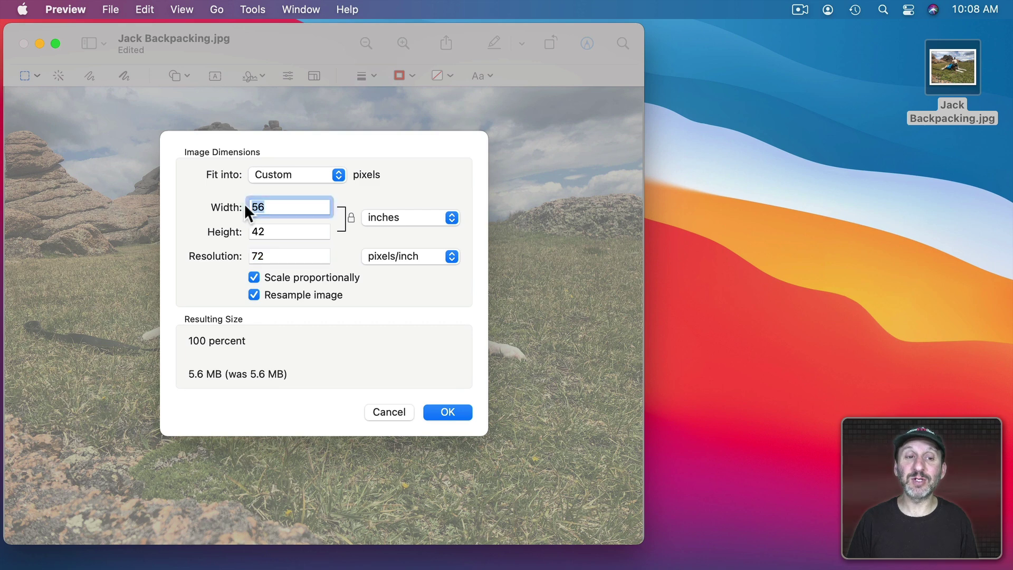
pyautogui.doubleClick(244, 233)
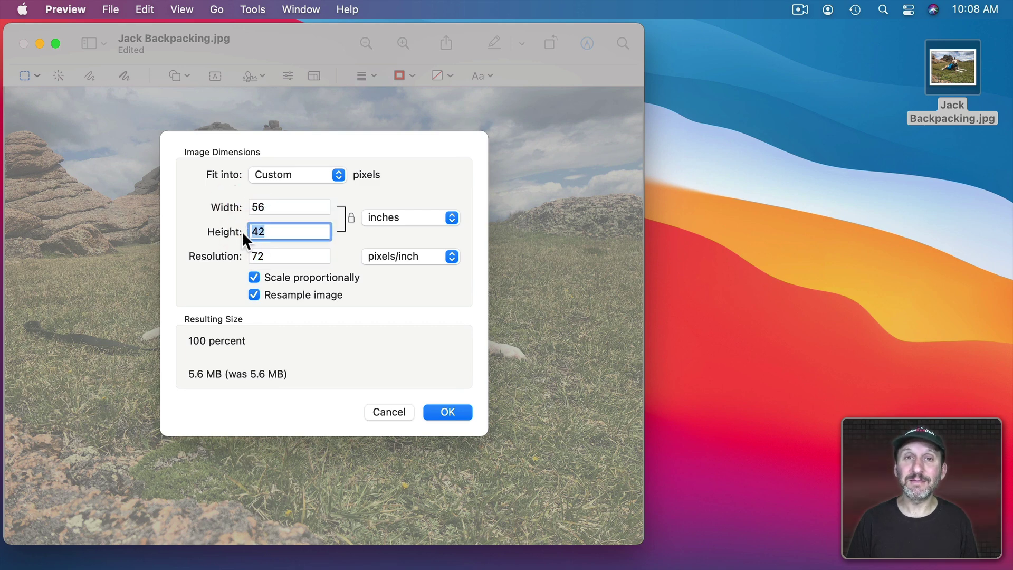
pyautogui.click(303, 293)
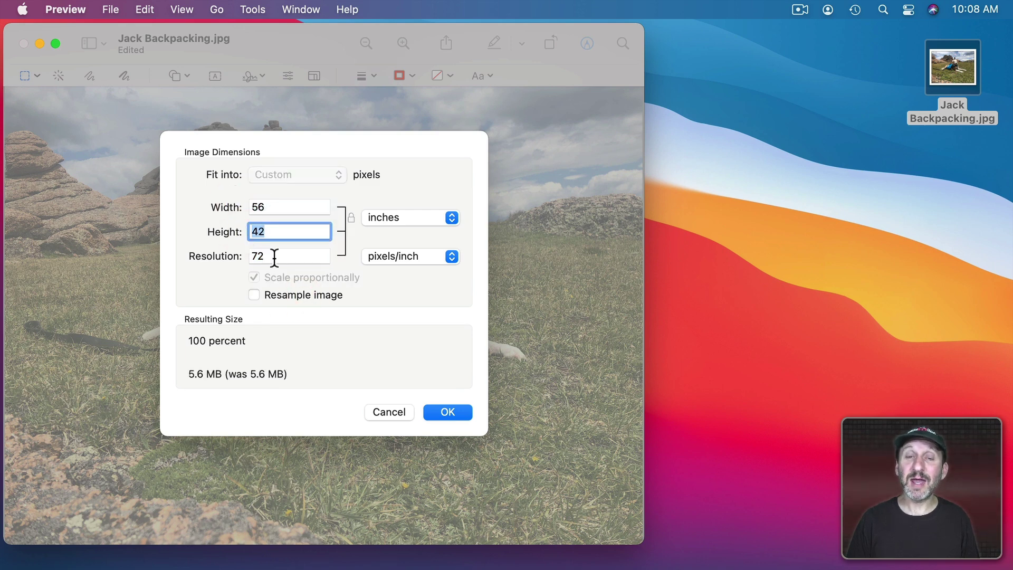
pyautogui.click(264, 208)
pyautogui.doubleClick(243, 207)
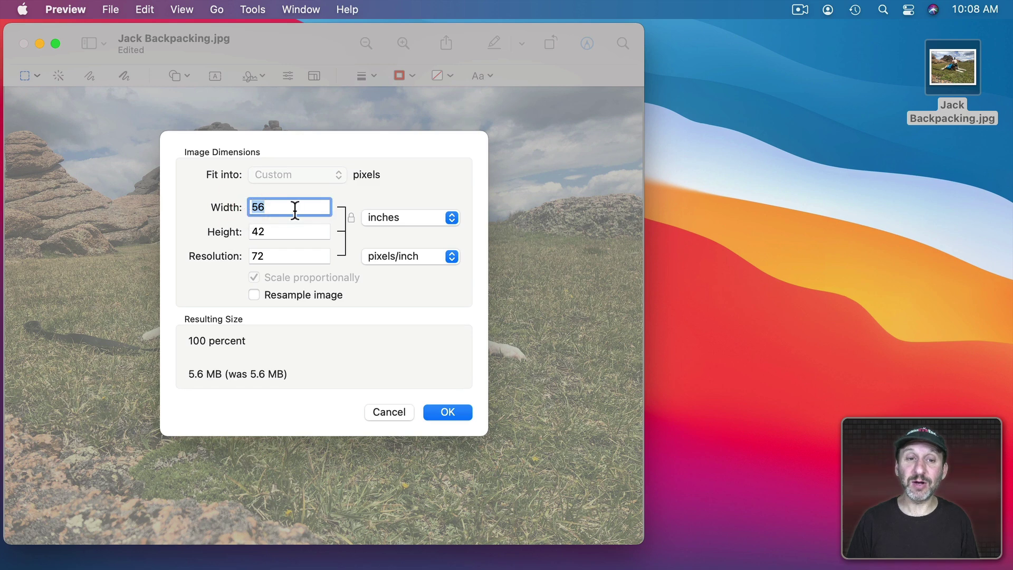
pyautogui.write('20')
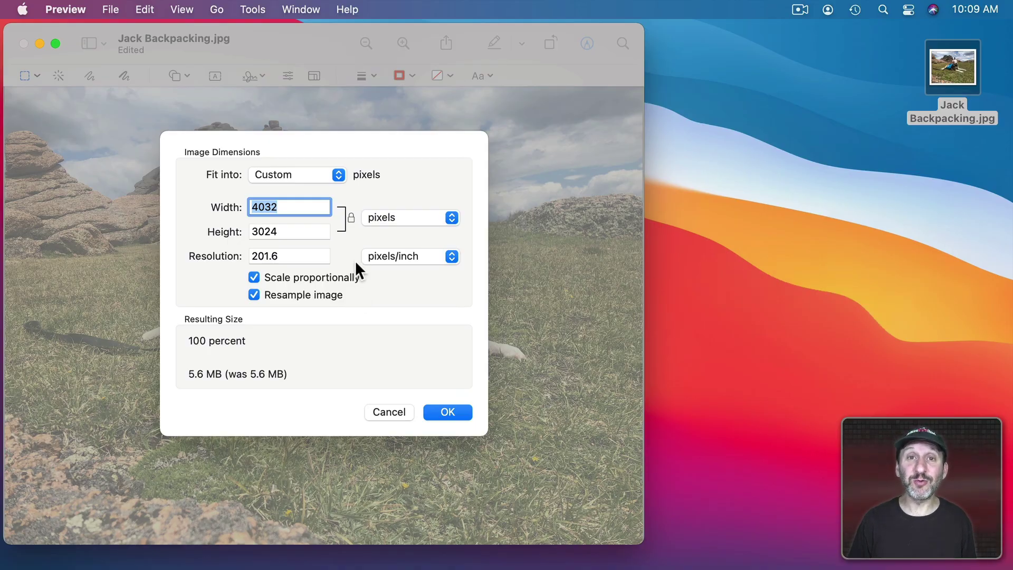
# - Enter a width of 800 so the photo becomes 800 × 600 pixels, about 280 KB
pyautogui.click(288, 207)
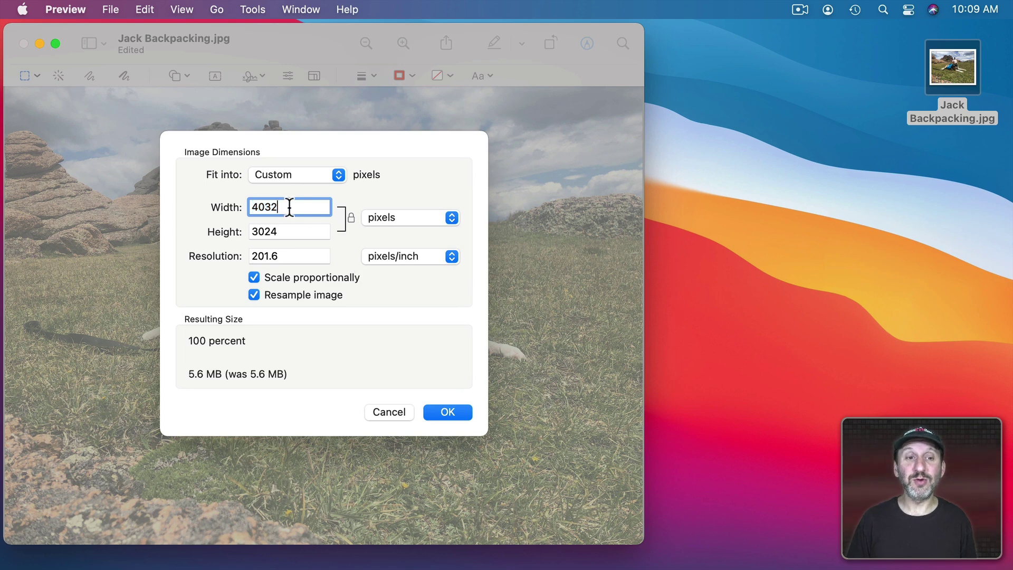
pyautogui.write('800')
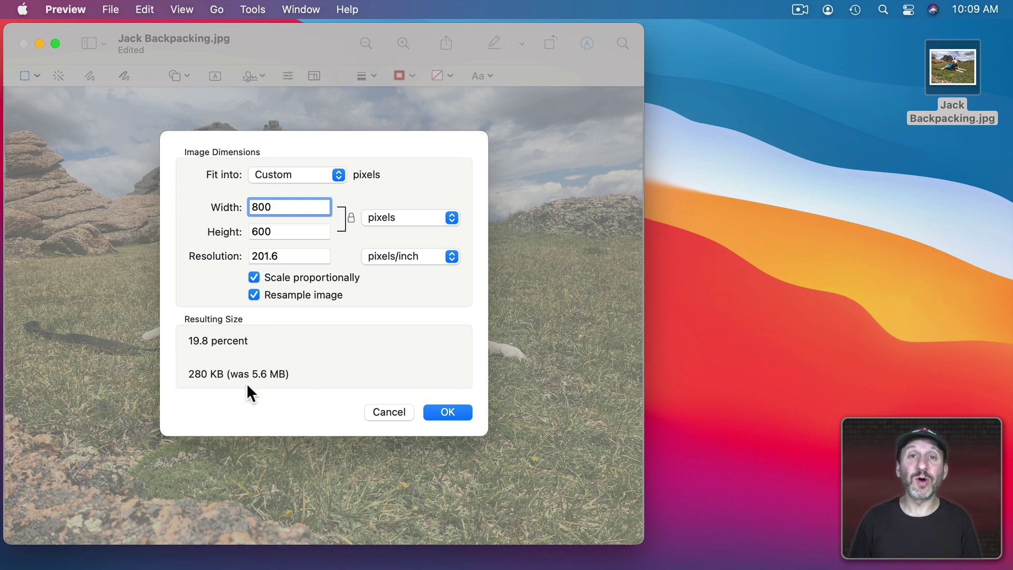
# - Apply the 800 × 600 resize, then draw and adjust trial rectangular selections on the photo
pyautogui.press('Return')
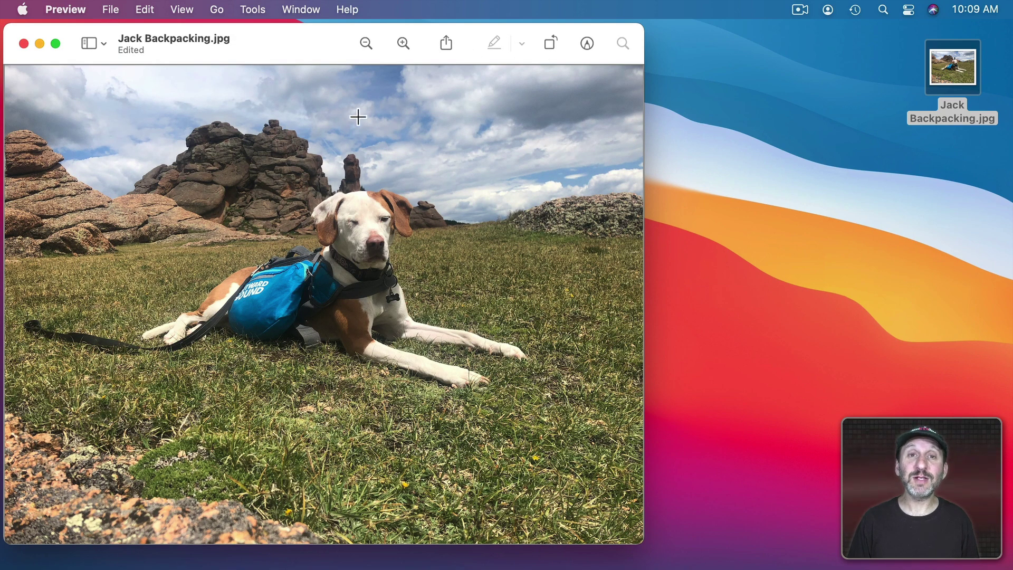
pyautogui.moveTo(90, 143); pyautogui.dragTo(565, 416)
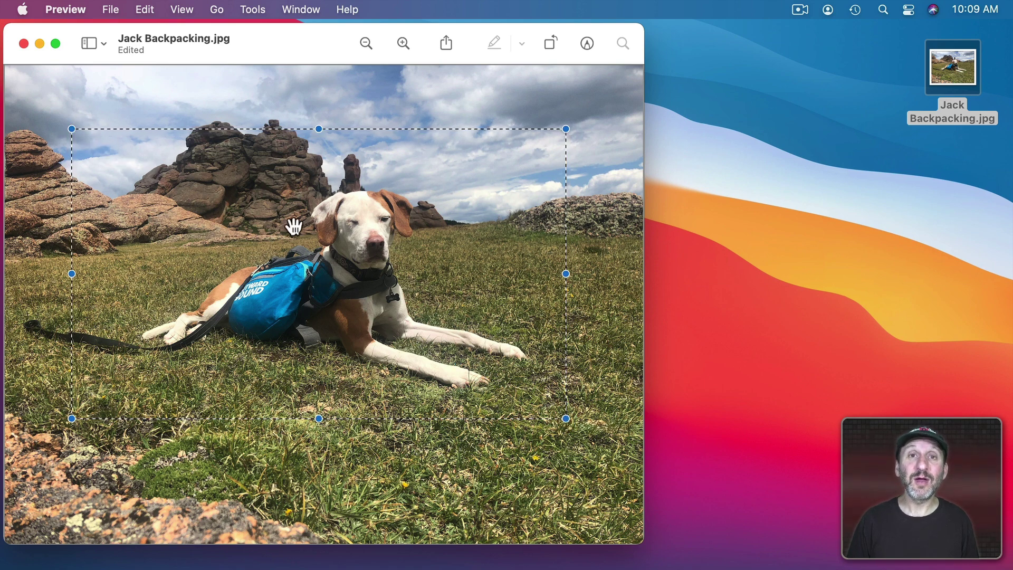
pyautogui.moveTo(72, 129)
pyautogui.mouseDown()
pyautogui.moveTo(99, 143)
pyautogui.moveTo(69, 124)
pyautogui.mouseUp()
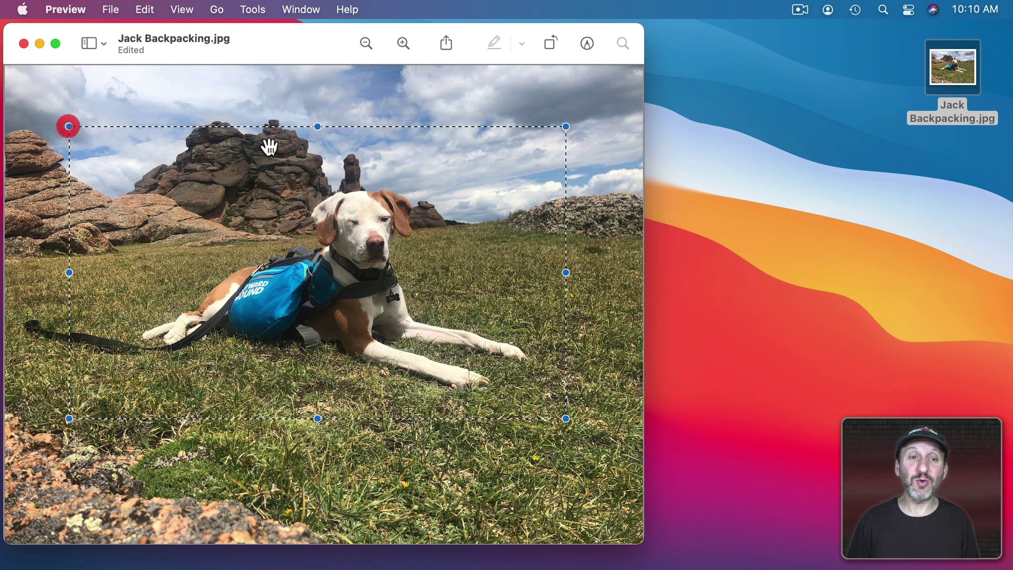
pyautogui.moveTo(316, 131); pyautogui.dragTo(311, 117)
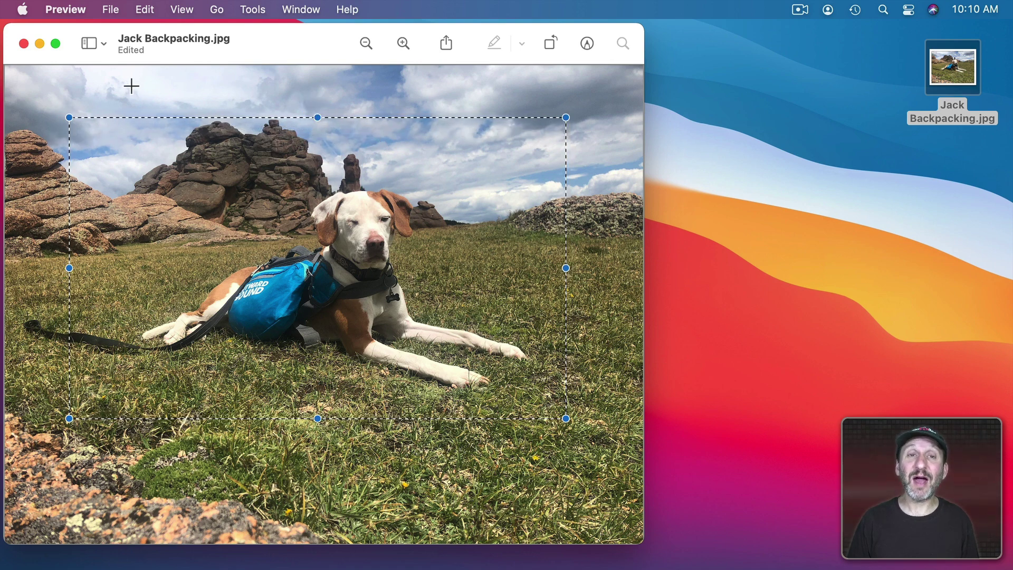
pyautogui.moveTo(134, 82); pyautogui.dragTo(266, 173)
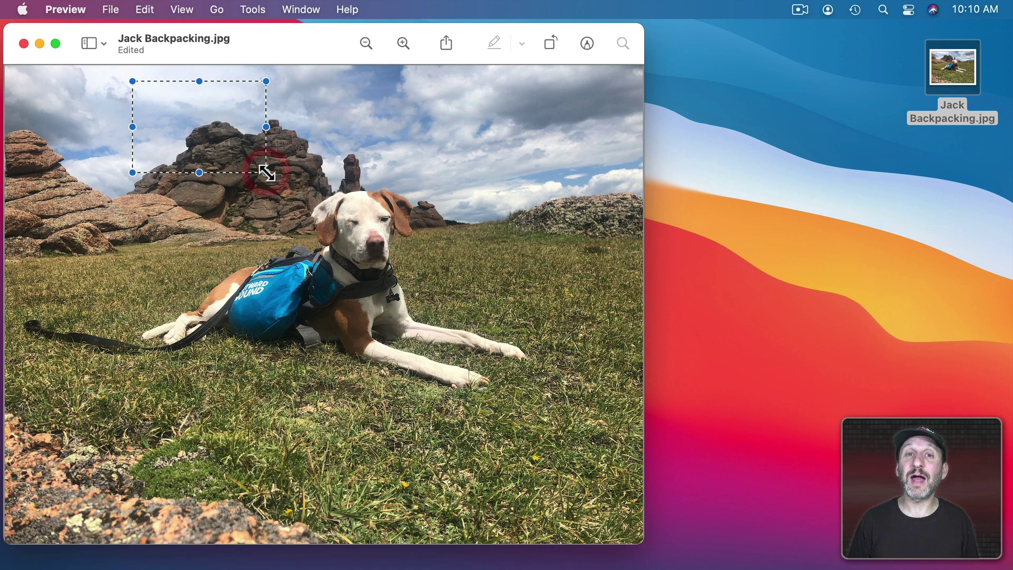
pyautogui.moveTo(72, 124); pyautogui.dragTo(605, 482)
pyautogui.moveTo(340, 241)
pyautogui.mouseDown()
pyautogui.moveTo(380, 233)
pyautogui.moveTo(335, 245)
pyautogui.moveTo(364, 233)
pyautogui.moveTo(339, 230)
pyautogui.mouseUp()
# - Draw a large rectangle around the dog, crop to it, then undo the crop
pyautogui.click(170, 89)
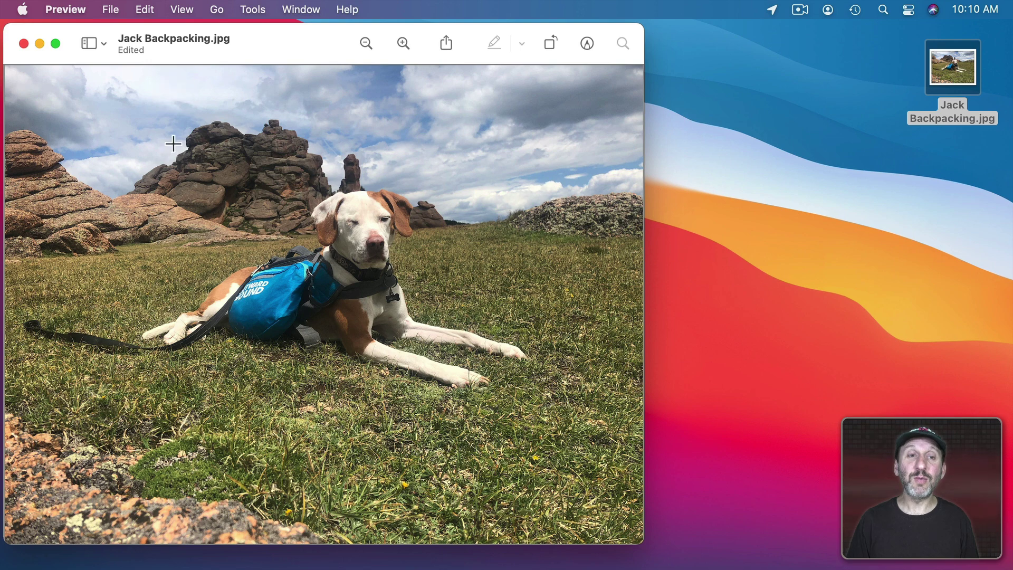
pyautogui.press('shift')
pyautogui.moveTo(172, 138); pyautogui.dragTo(527, 317)
pyautogui.moveTo(583, 442); pyautogui.dragTo(63, 107)
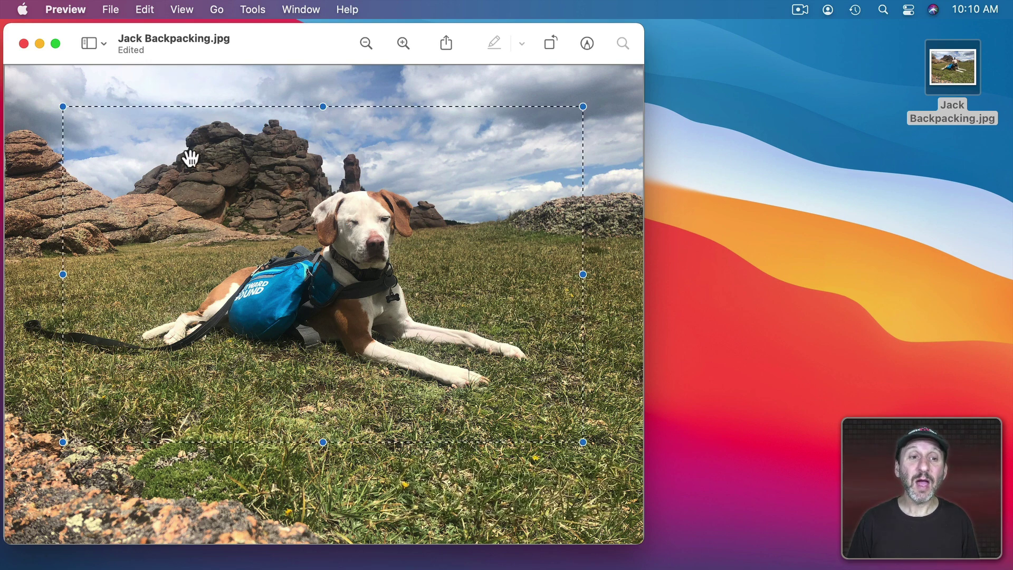
pyautogui.click(252, 10)
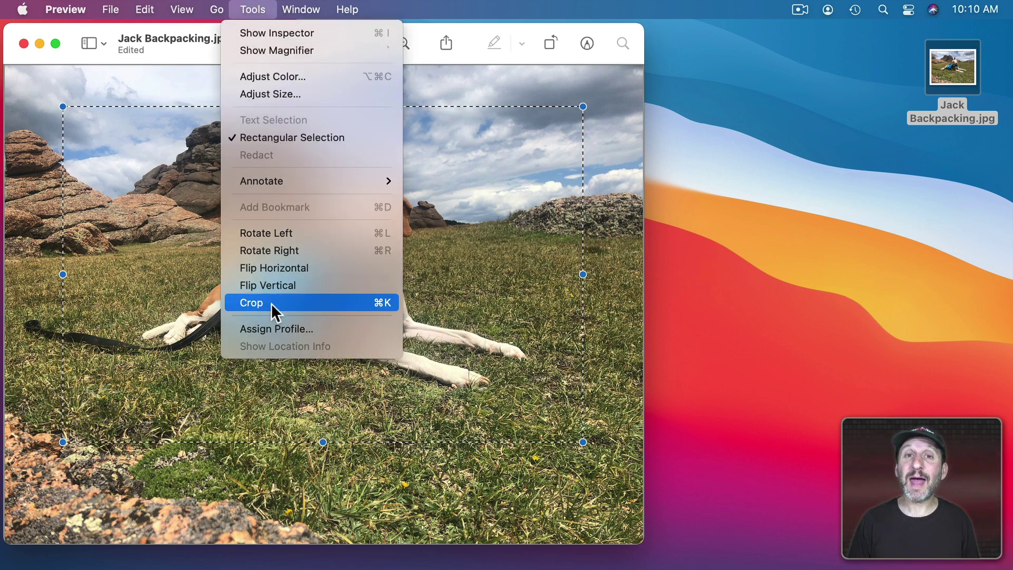
pyautogui.click(303, 301)
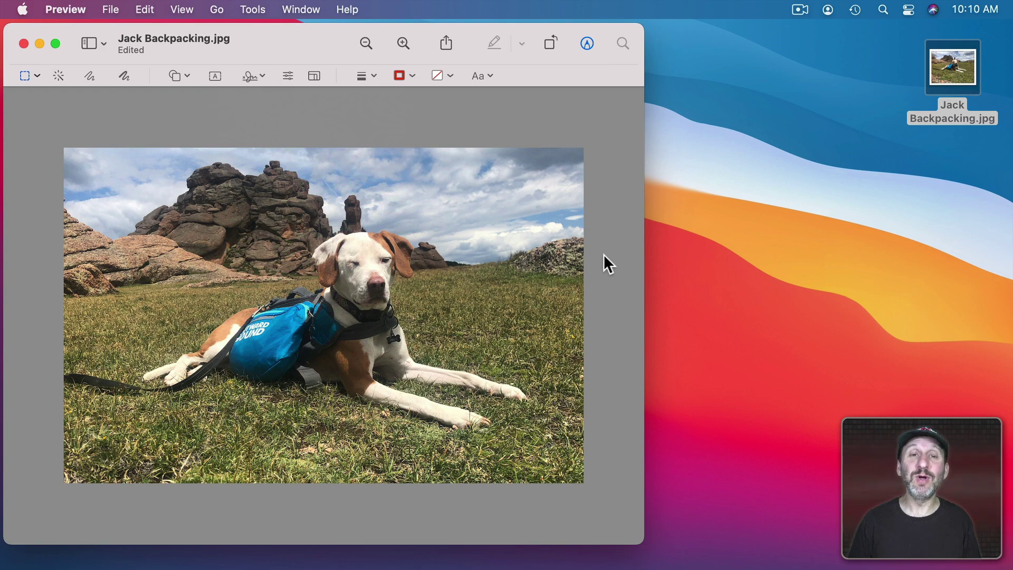
pyautogui.press('super')
pyautogui.press('super+z')
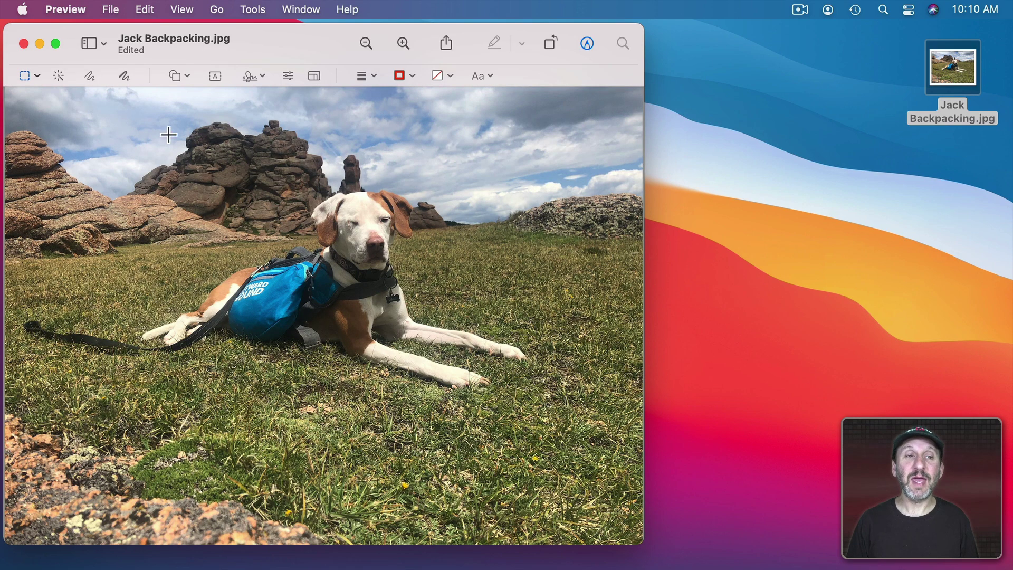
# - Hide the Markup toolbar and rotate the photo four quarter turns back to upright
pyautogui.click(587, 43)
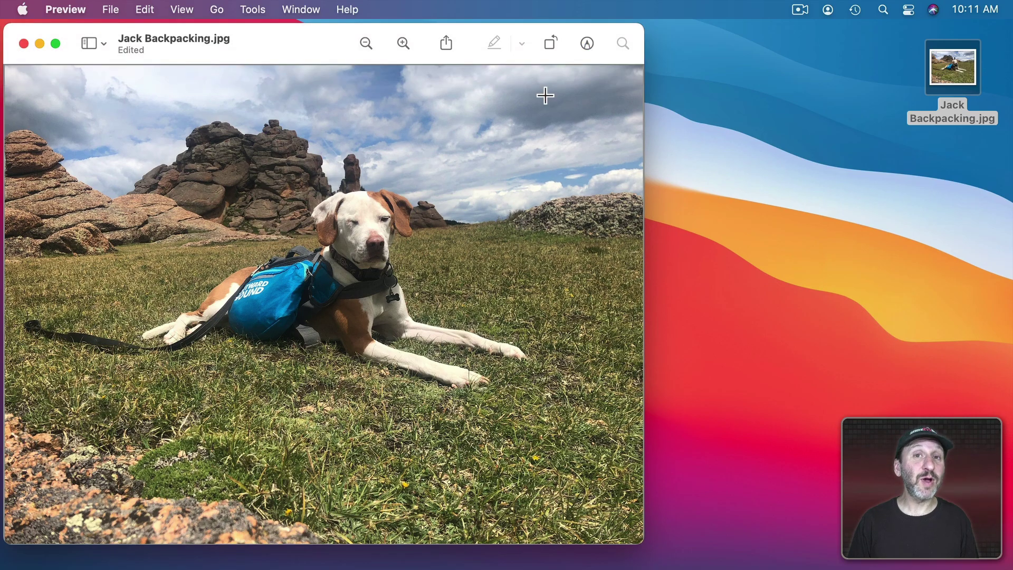
pyautogui.click(551, 41)
pyautogui.click(552, 41)
pyautogui.click(552, 41)
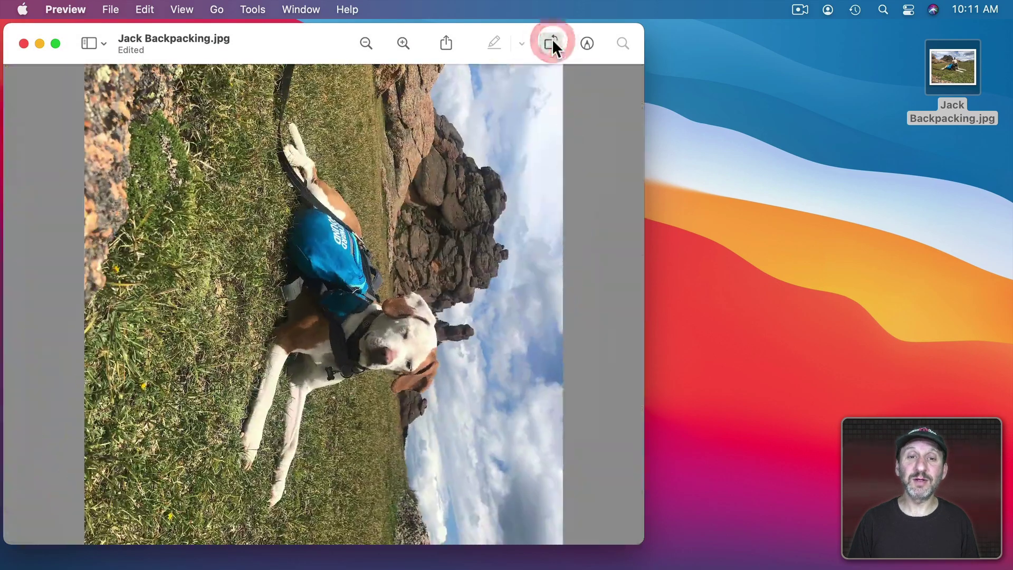
pyautogui.click(552, 41)
# - Flip the photo horizontally twice to restore it, then show the Markup toolbar
pyautogui.click(265, 9)
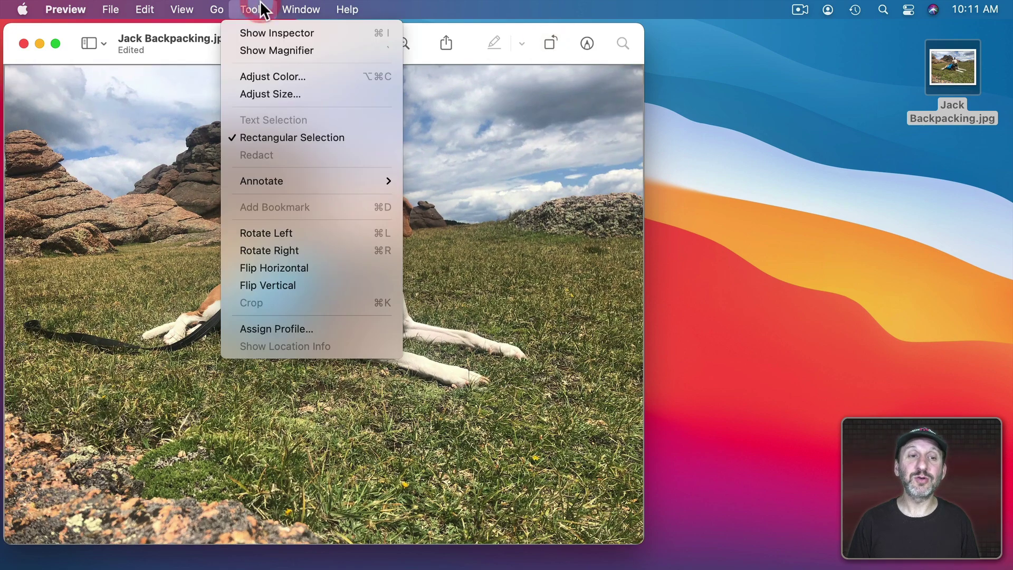
pyautogui.click(294, 268)
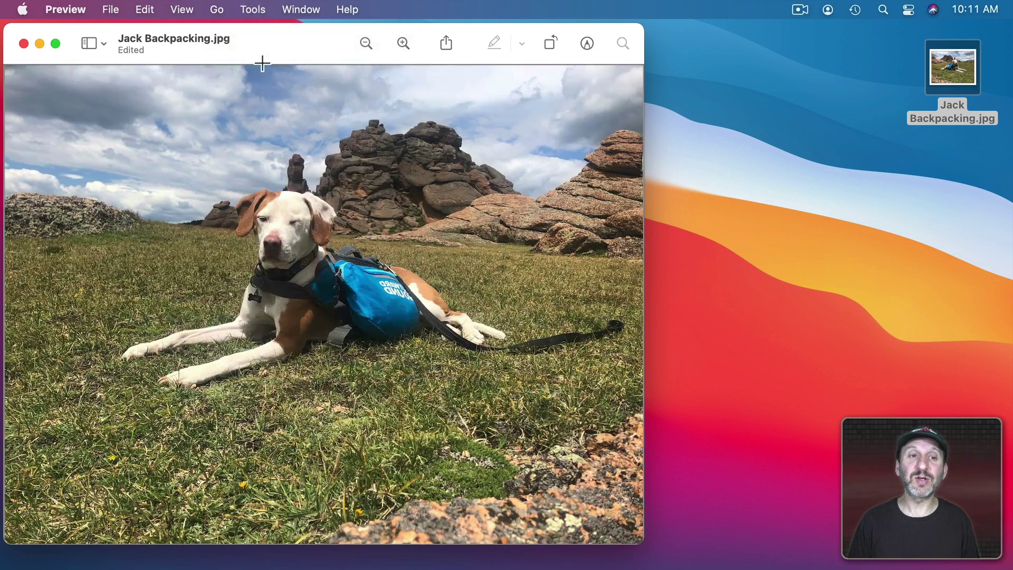
pyautogui.click(252, 8)
pyautogui.click(287, 270)
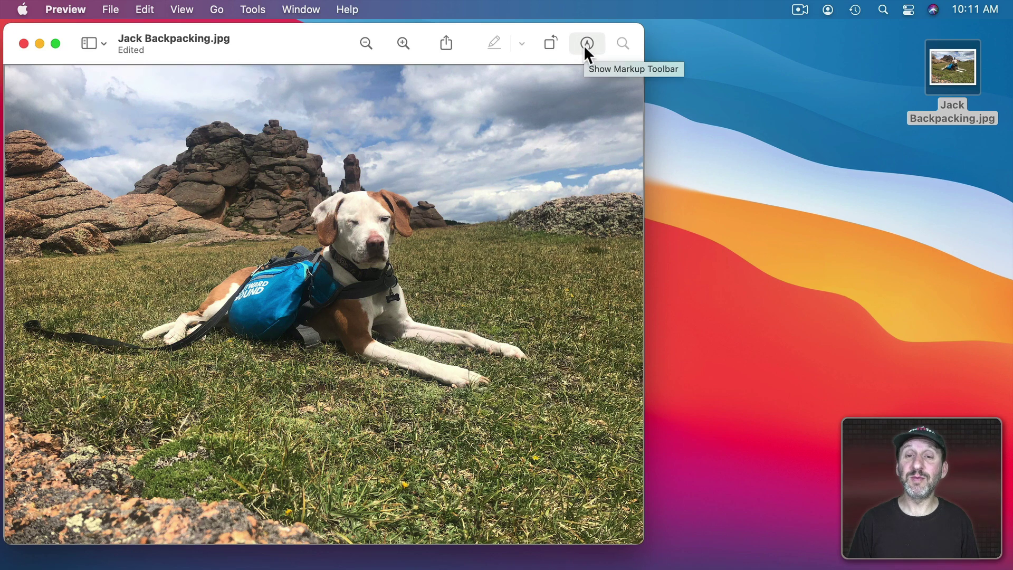
pyautogui.click(583, 45)
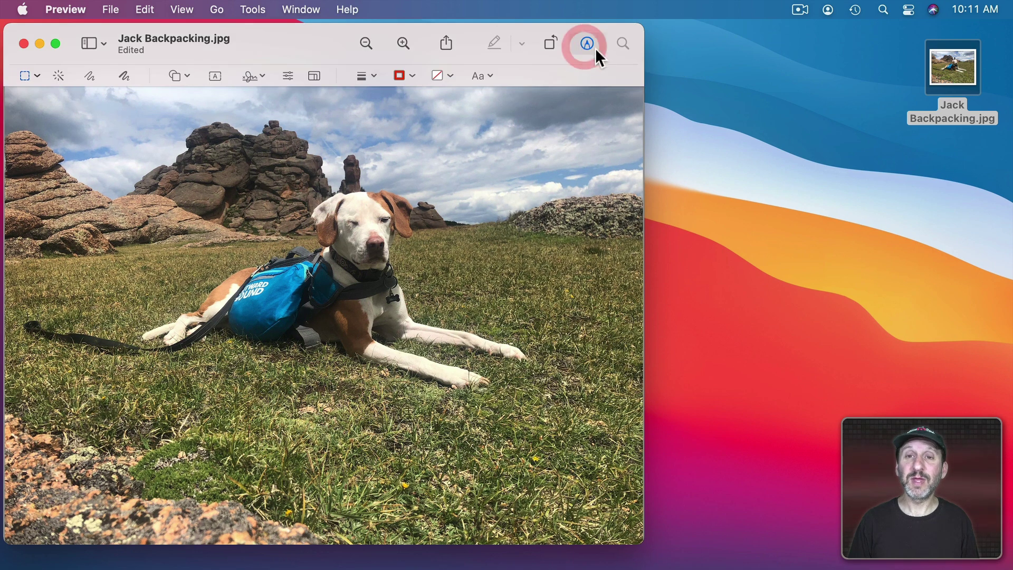
# - Draw an elliptical selection around the dog, crop to it, and accept converting to PNG
pyautogui.click(29, 76)
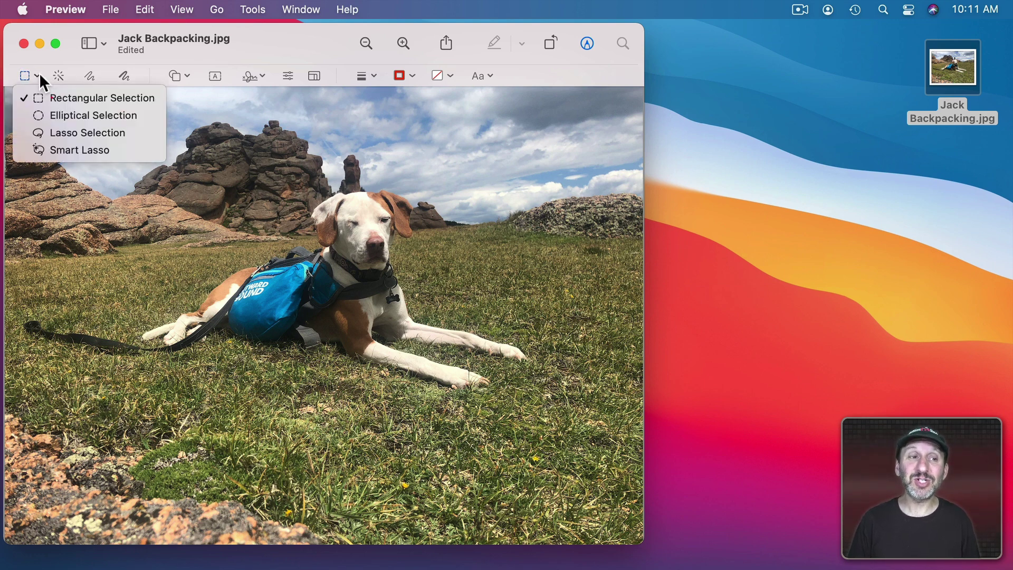
pyautogui.click(47, 117)
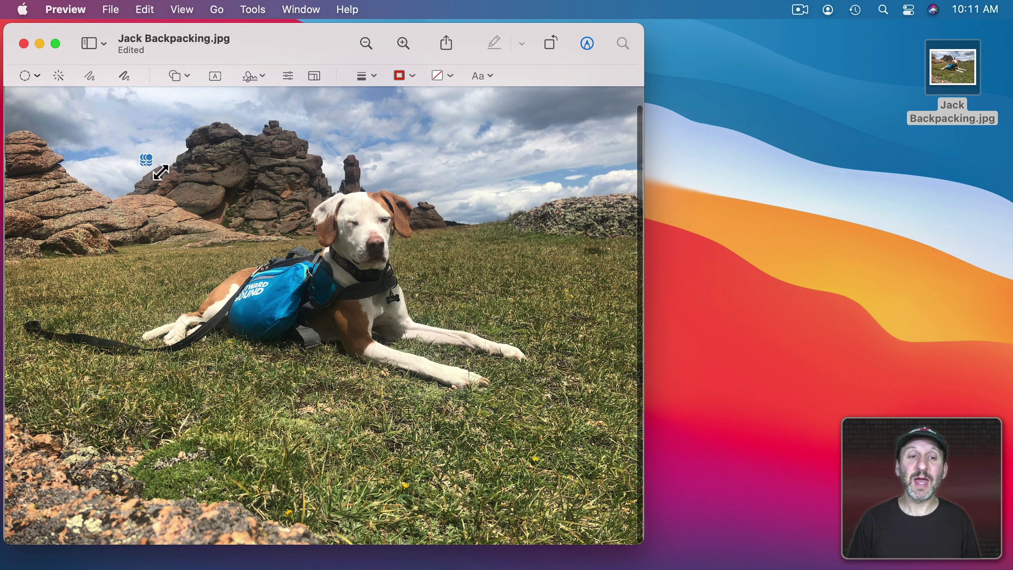
pyautogui.moveTo(142, 157)
pyautogui.mouseDown()
pyautogui.moveTo(410, 334)
pyautogui.moveTo(603, 355)
pyautogui.moveTo(395, 342)
pyautogui.moveTo(169, 407)
pyautogui.moveTo(349, 337)
pyautogui.moveTo(430, 339)
pyautogui.moveTo(339, 350)
pyautogui.moveTo(412, 425)
pyautogui.moveTo(411, 377)
pyautogui.moveTo(452, 350)
pyautogui.moveTo(531, 404)
pyautogui.mouseUp()
pyautogui.press('shift')
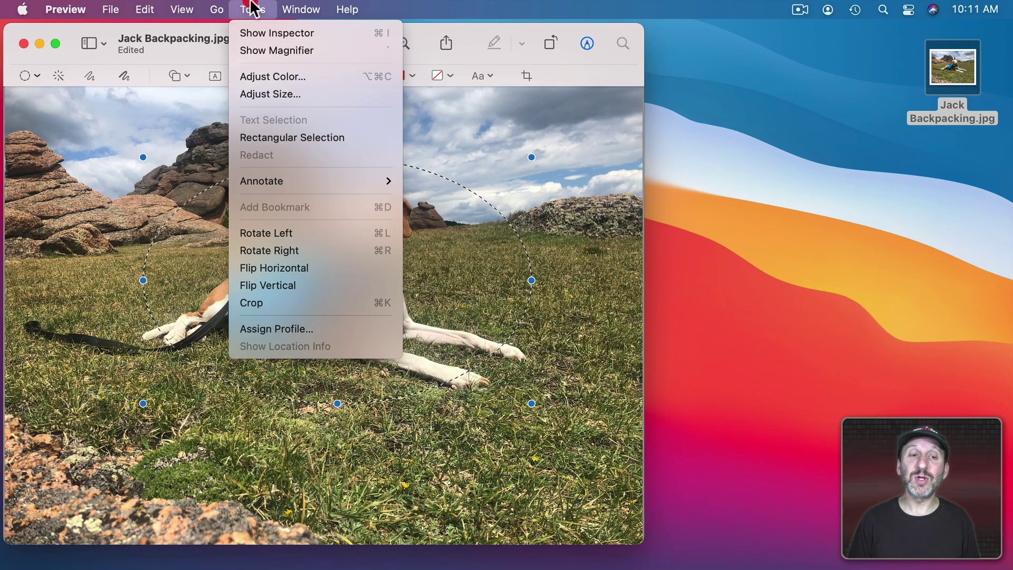
pyautogui.click(296, 298)
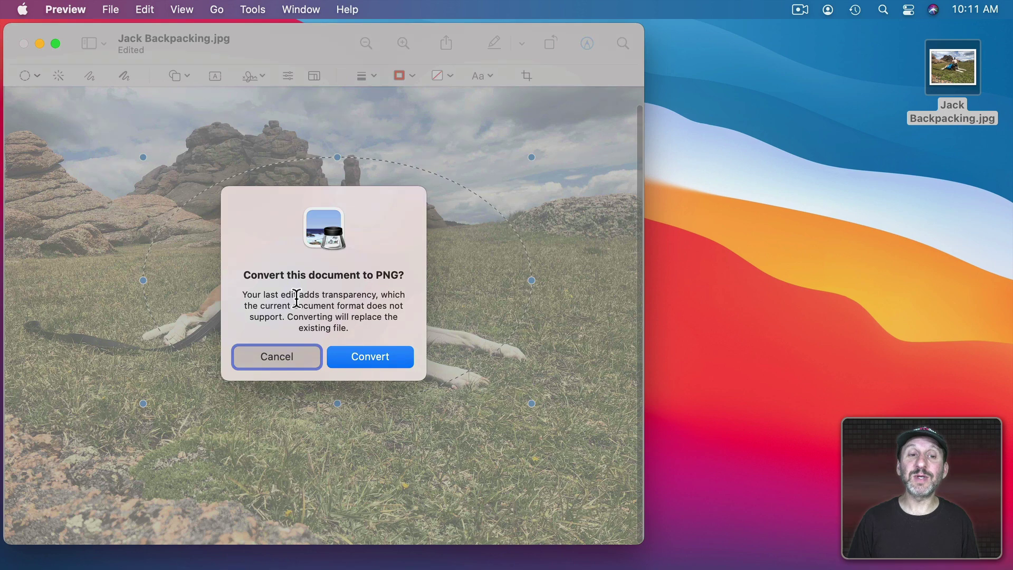
pyautogui.click(366, 357)
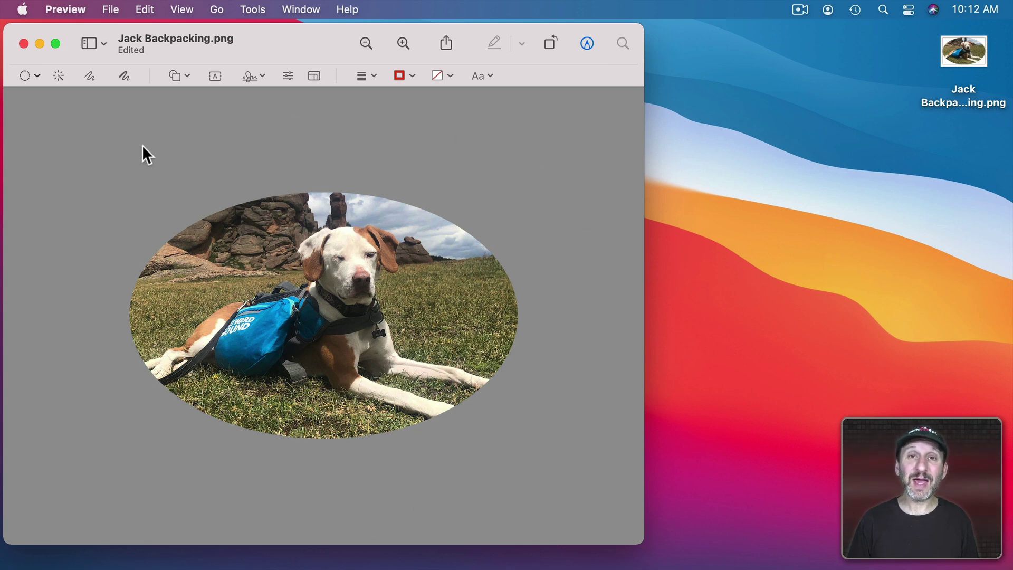
# - In General preferences, set the Window background colour to a deep saturated red
pyautogui.click(73, 9)
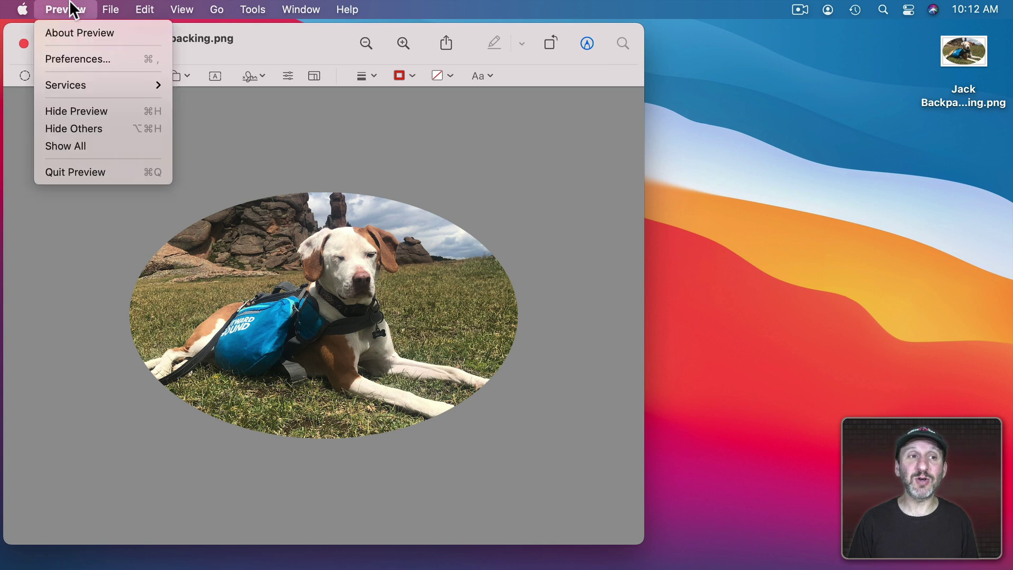
pyautogui.click(89, 61)
pyautogui.click(458, 196)
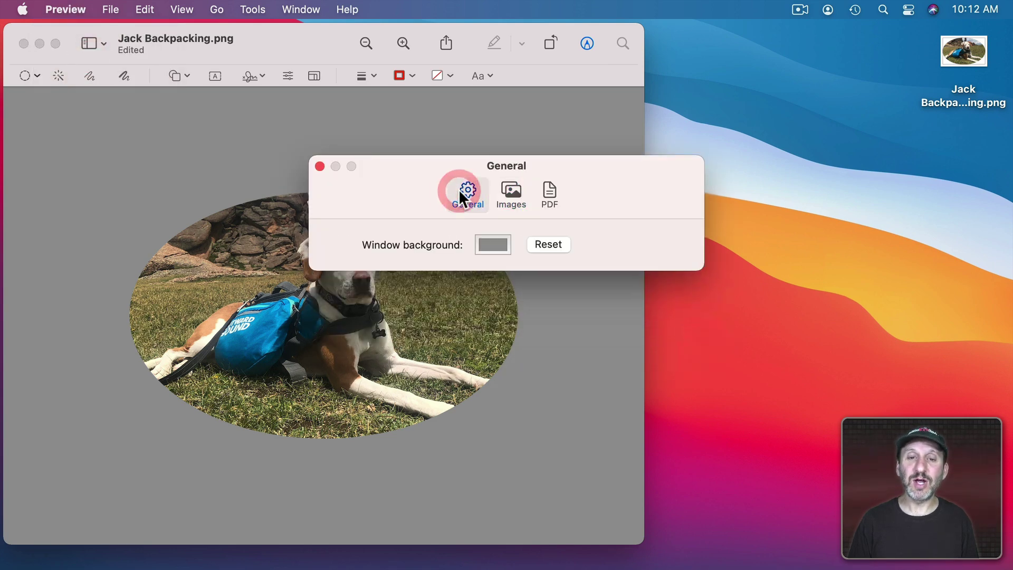
pyautogui.click(487, 243)
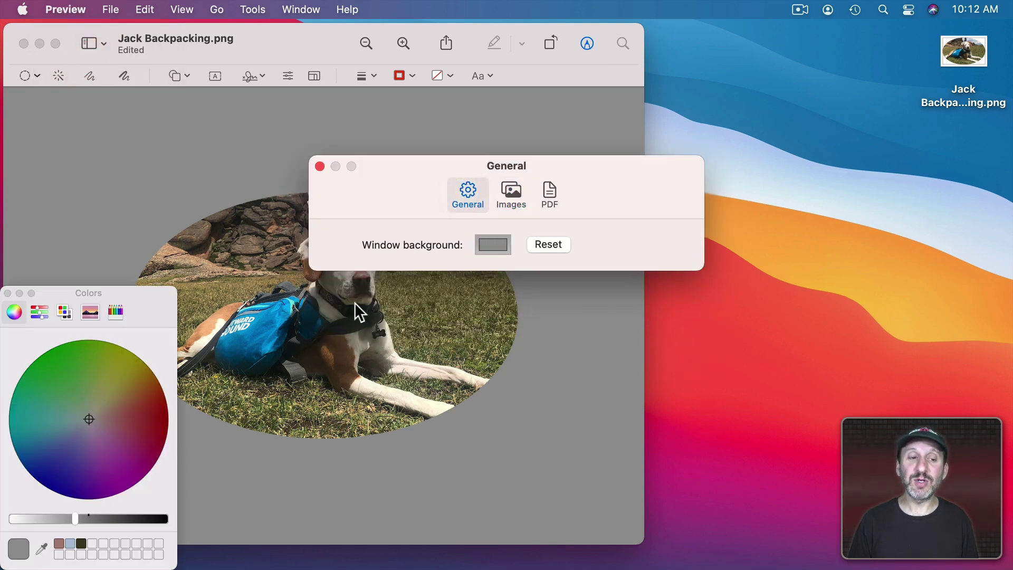
pyautogui.click(135, 419)
pyautogui.moveTo(140, 416); pyautogui.dragTo(169, 433)
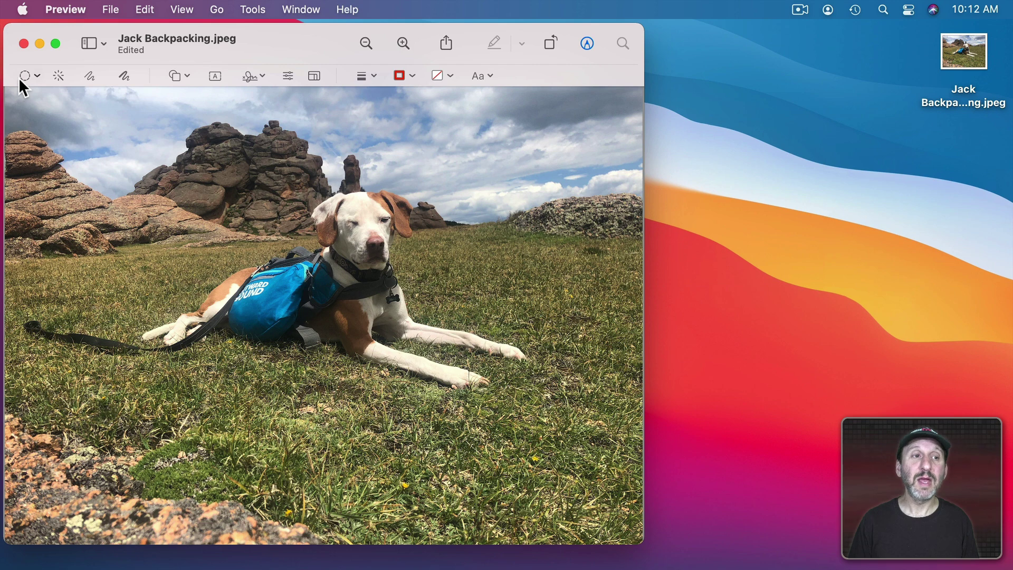
# - With Lasso Selection, trace a loop around the dog, sky and rocks, then shift it down-left
pyautogui.click(22, 76)
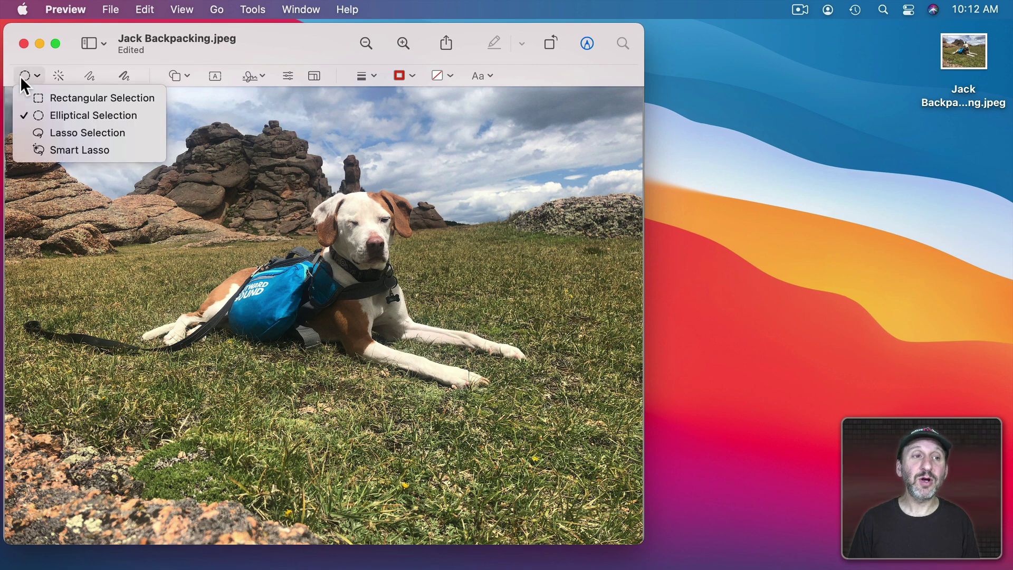
pyautogui.click(50, 131)
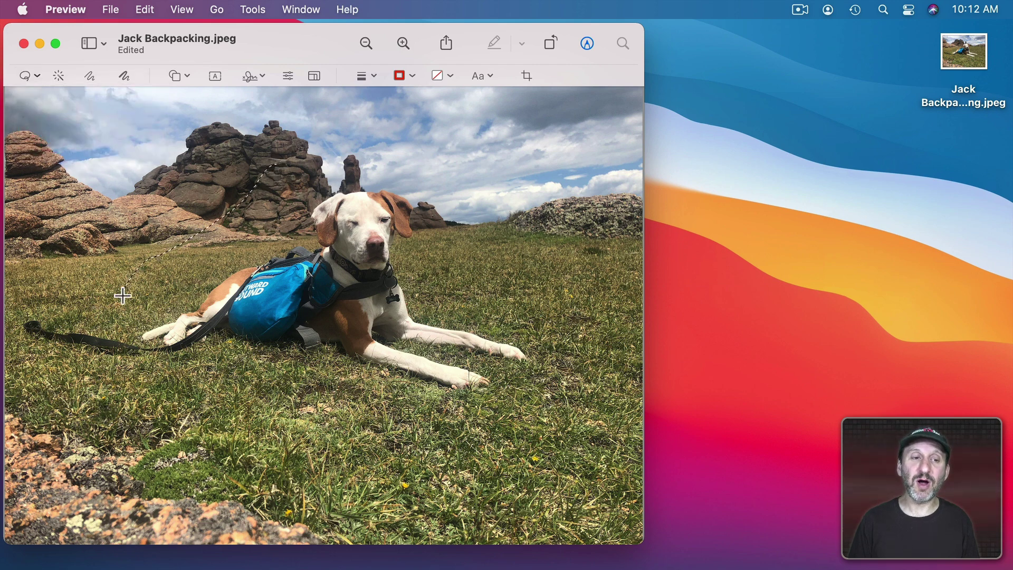
pyautogui.moveTo(332, 425)
pyautogui.mouseDown()
pyautogui.moveTo(504, 424)
pyautogui.moveTo(492, 190)
pyautogui.moveTo(350, 129)
pyautogui.moveTo(276, 161)
pyautogui.mouseUp()
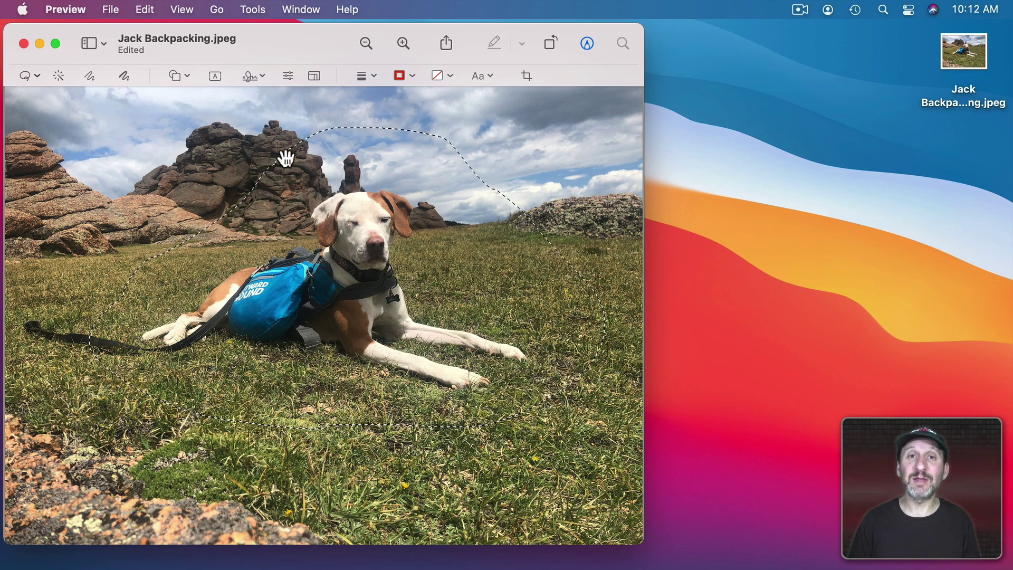
pyautogui.moveTo(198, 164); pyautogui.dragTo(109, 219)
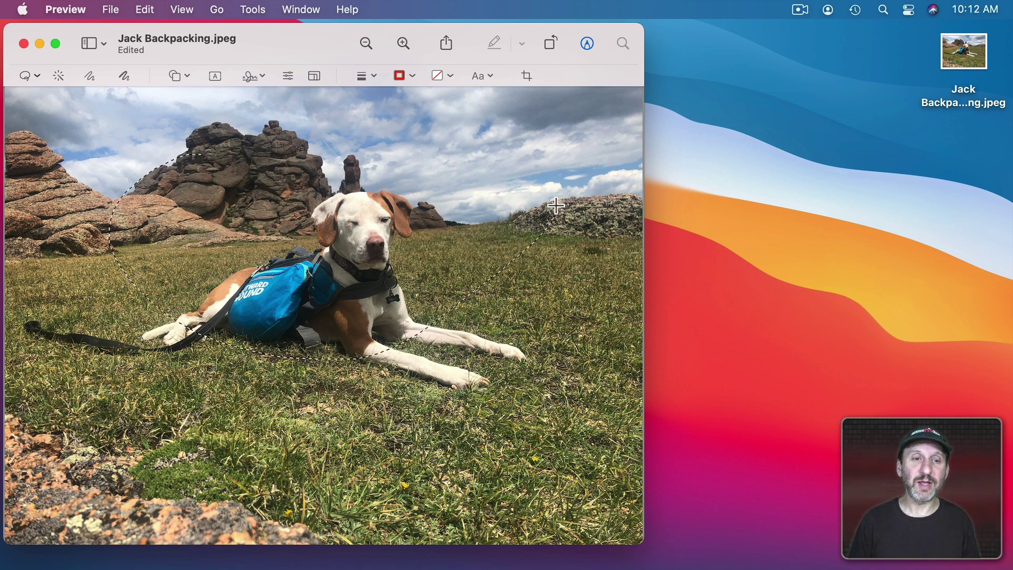
pyautogui.moveTo(556, 205); pyautogui.dragTo(423, 109)
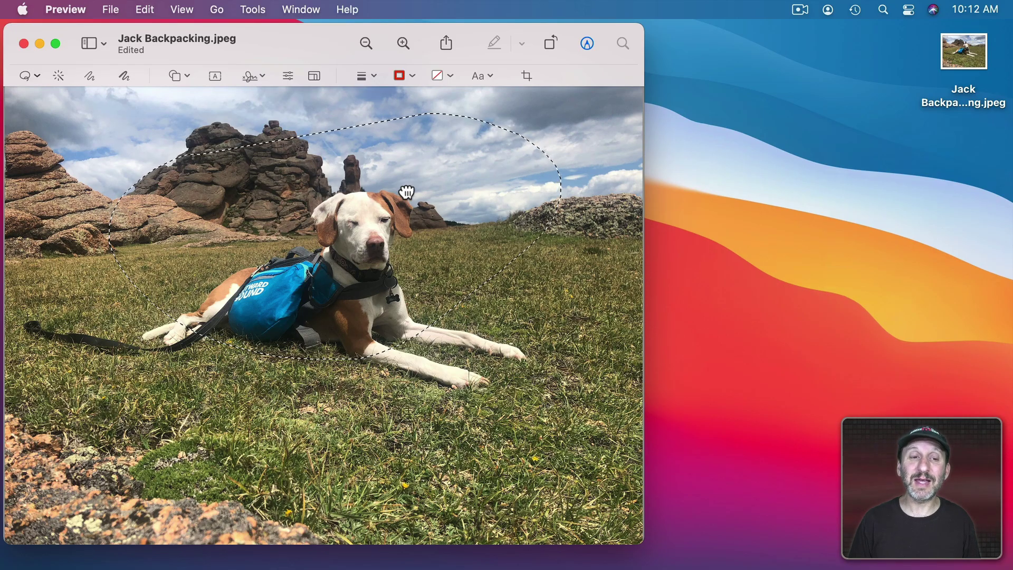
pyautogui.moveTo(407, 191)
pyautogui.mouseDown()
pyautogui.moveTo(401, 263)
pyautogui.moveTo(432, 269)
pyautogui.moveTo(412, 221)
pyautogui.moveTo(389, 243)
pyautogui.moveTo(385, 233)
pyautogui.mouseUp()
pyautogui.press('alt')
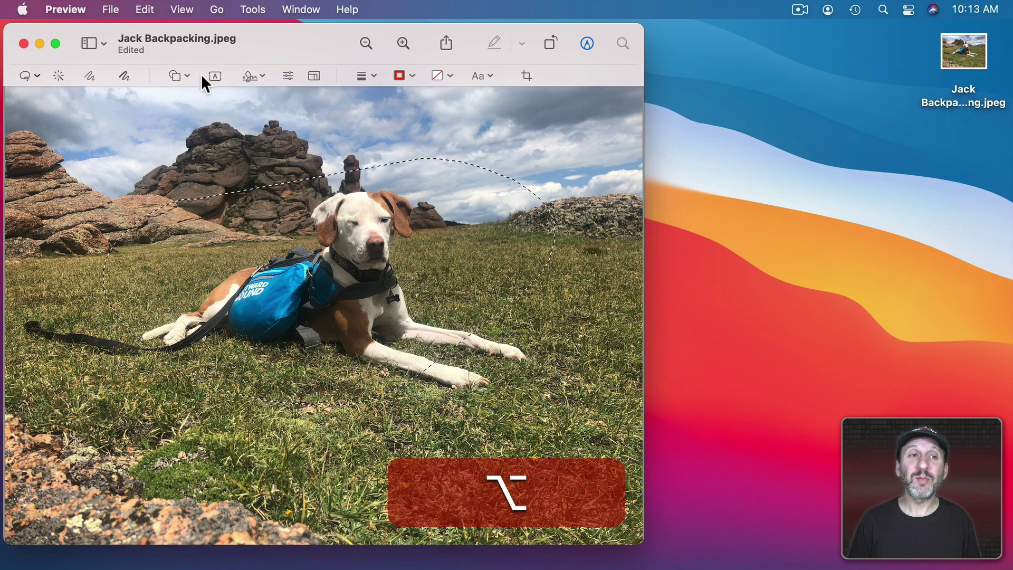
pyautogui.click(140, 13)
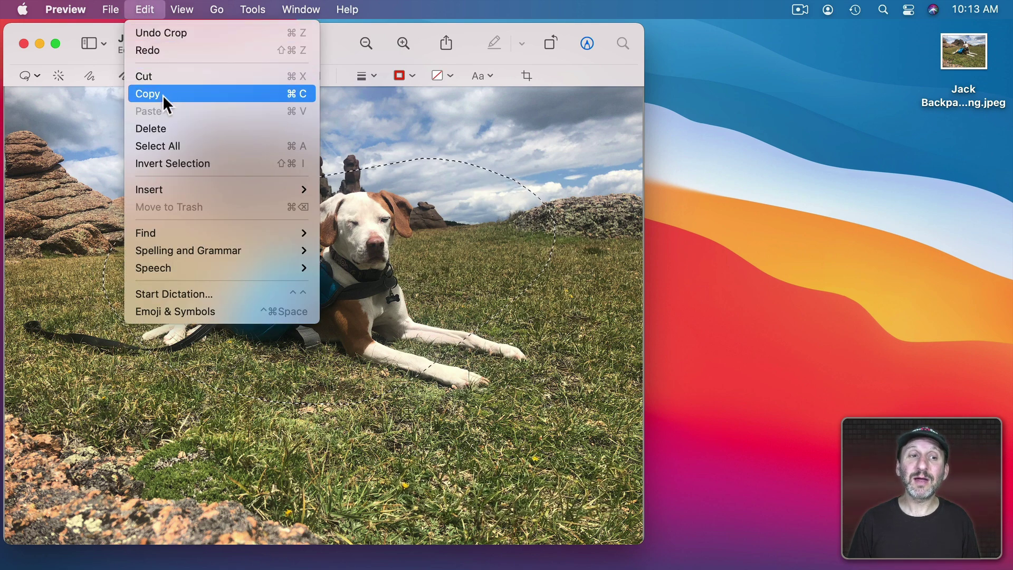
pyautogui.click(167, 128)
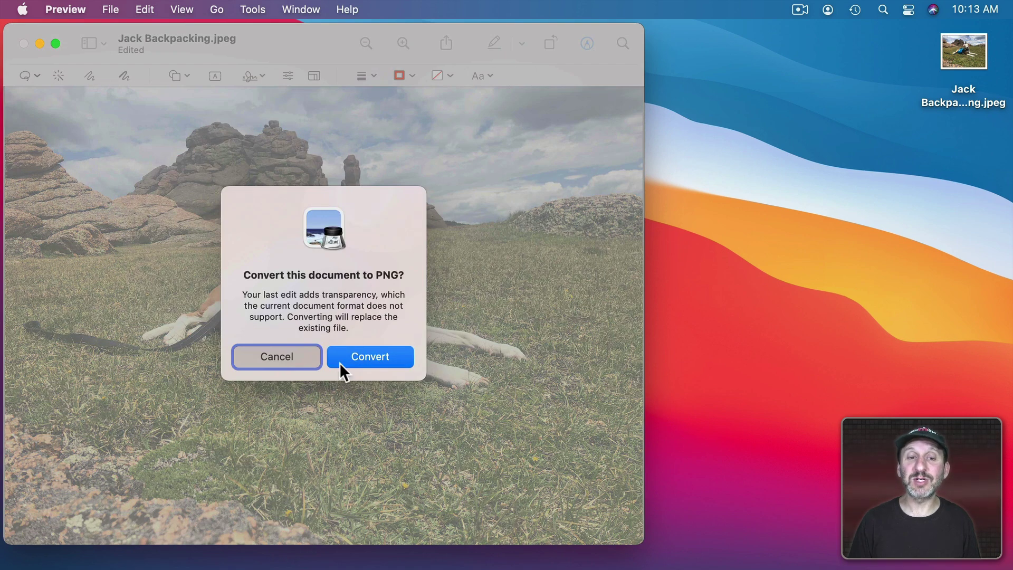
pyautogui.click(372, 365)
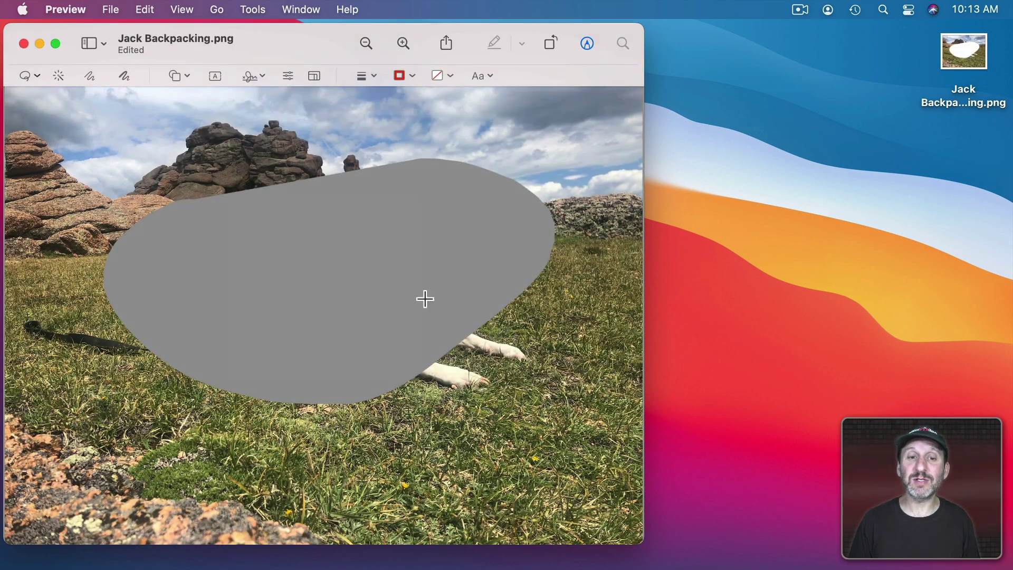
pyautogui.press('super+z')
pyautogui.click(144, 9)
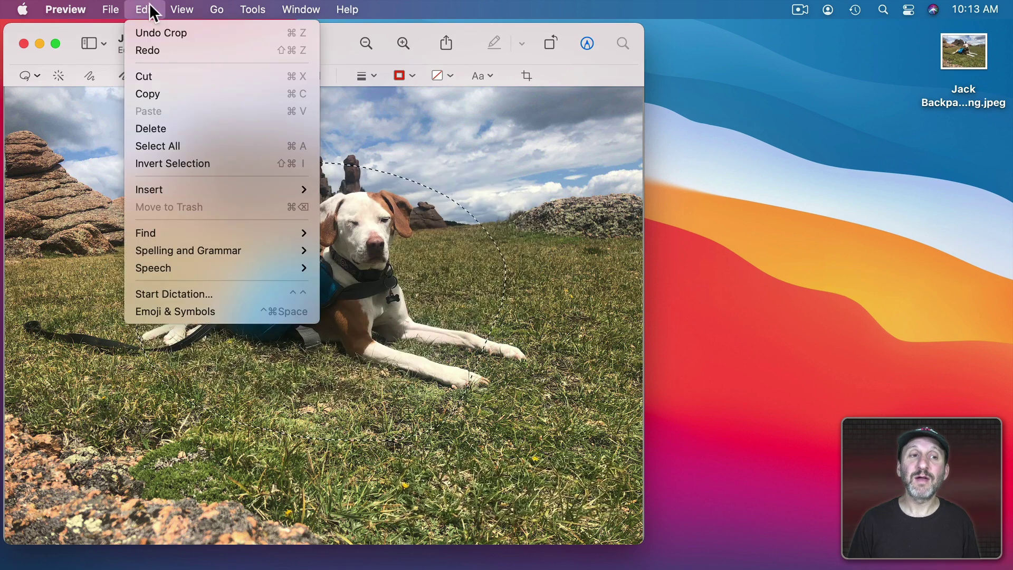
pyautogui.click(167, 92)
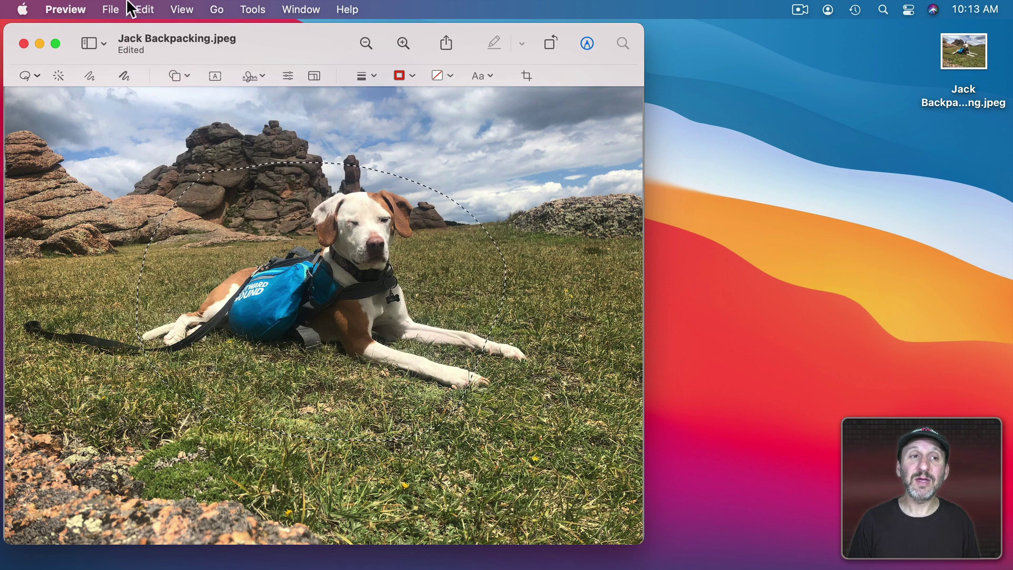
pyautogui.click(145, 10)
pyautogui.click(171, 110)
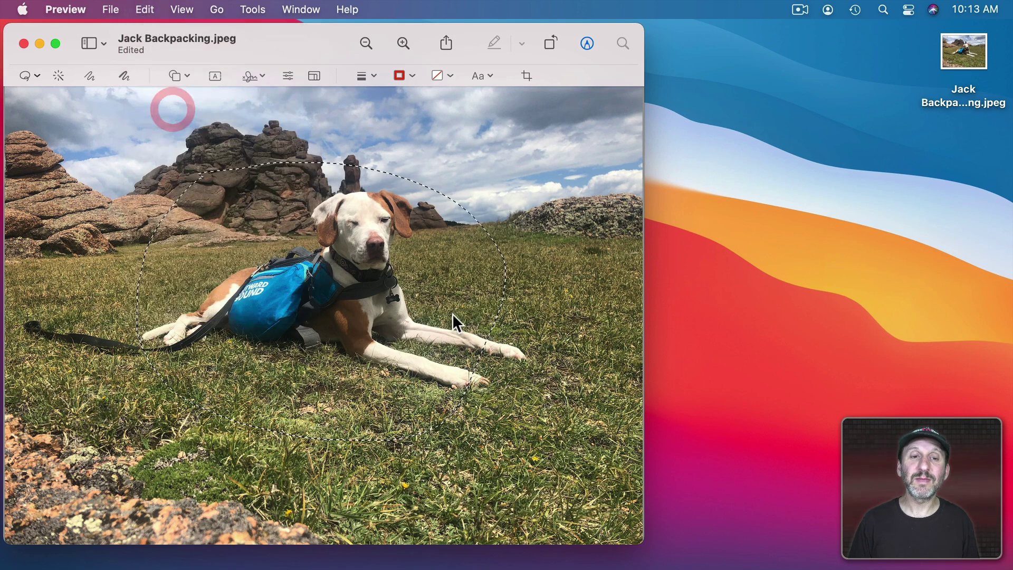
pyautogui.moveTo(351, 288); pyautogui.dragTo(319, 253)
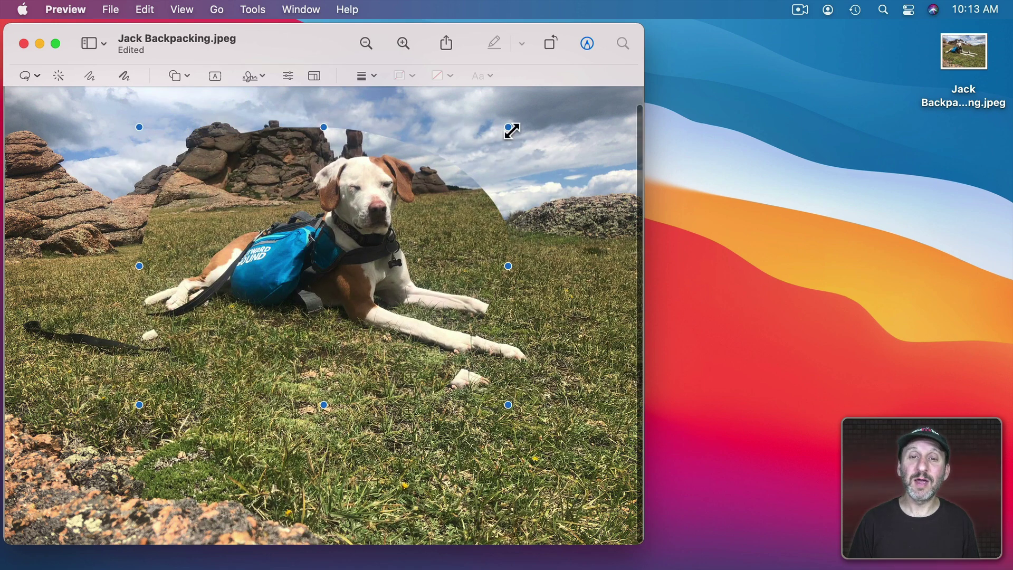
pyautogui.moveTo(509, 129); pyautogui.dragTo(374, 211)
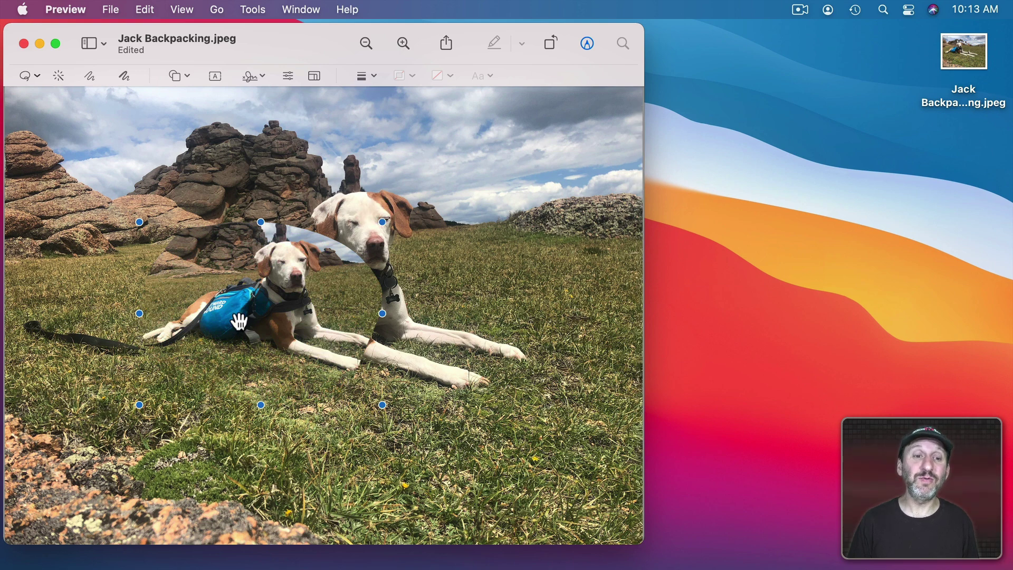
pyautogui.moveTo(239, 320); pyautogui.dragTo(137, 205)
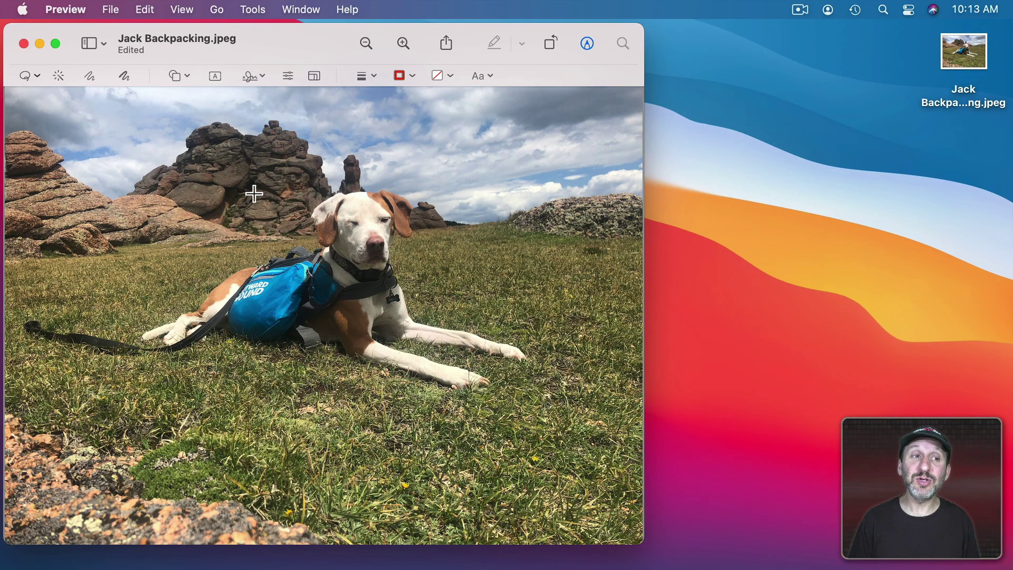
# - Lasso the dog, copy it, and create a new Untitled image from the clipboard
pyautogui.moveTo(214, 438)
pyautogui.mouseDown()
pyautogui.moveTo(592, 324)
pyautogui.moveTo(327, 128)
pyautogui.moveTo(258, 188)
pyautogui.mouseUp()
pyautogui.click(144, 9)
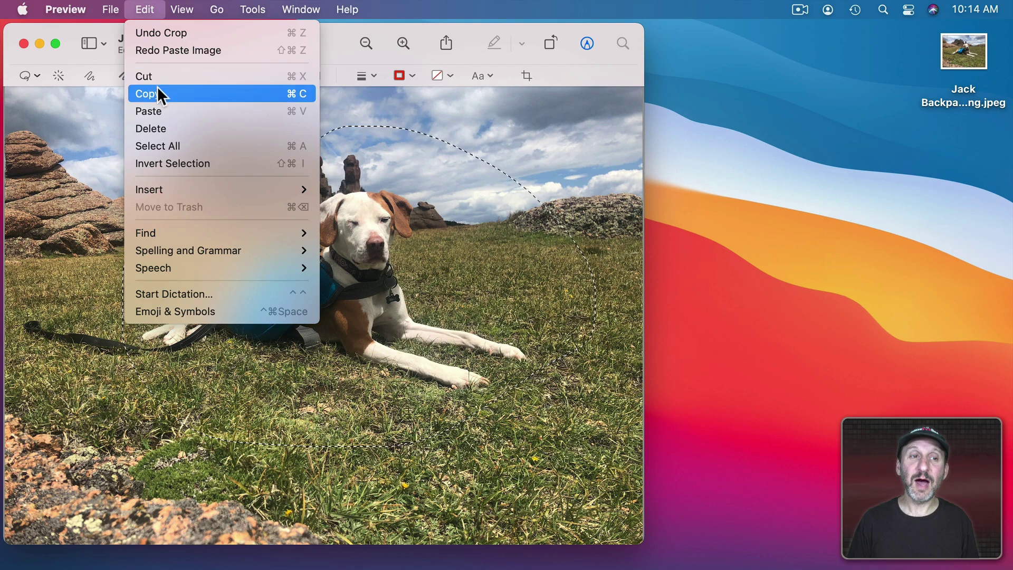
pyautogui.click(158, 90)
pyautogui.click(109, 9)
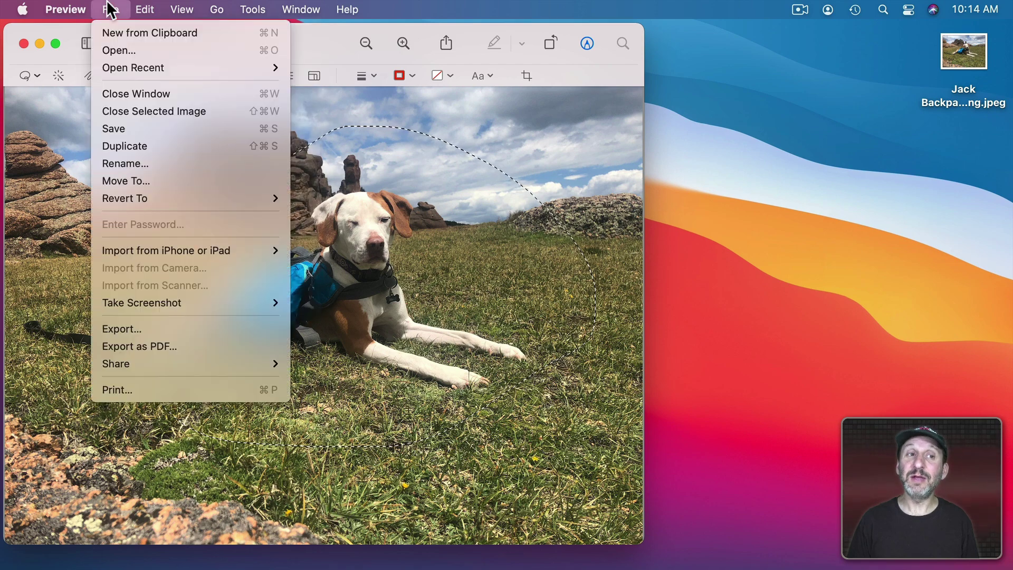
pyautogui.click(118, 30)
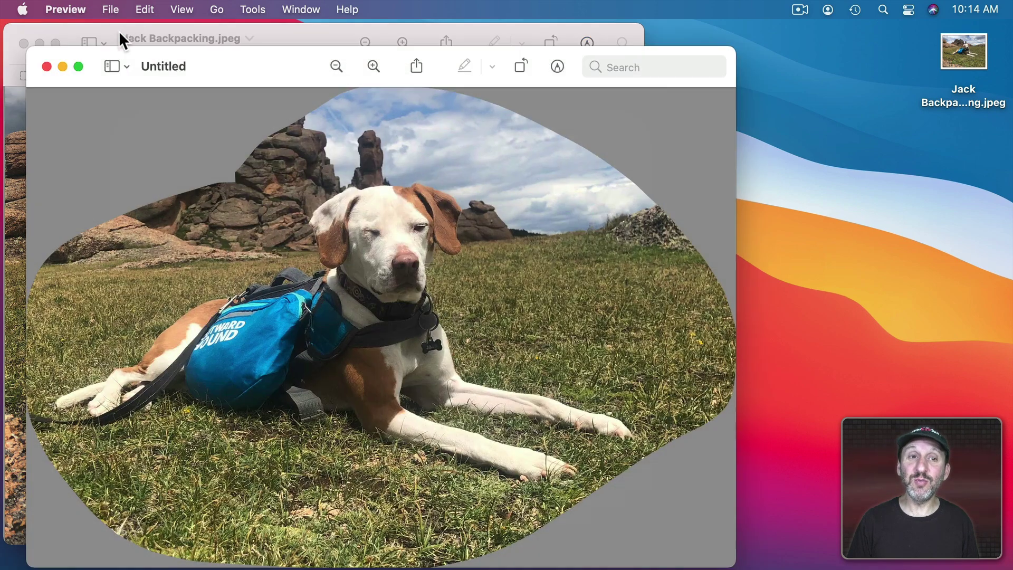
pyautogui.moveTo(220, 68); pyautogui.dragTo(288, 42)
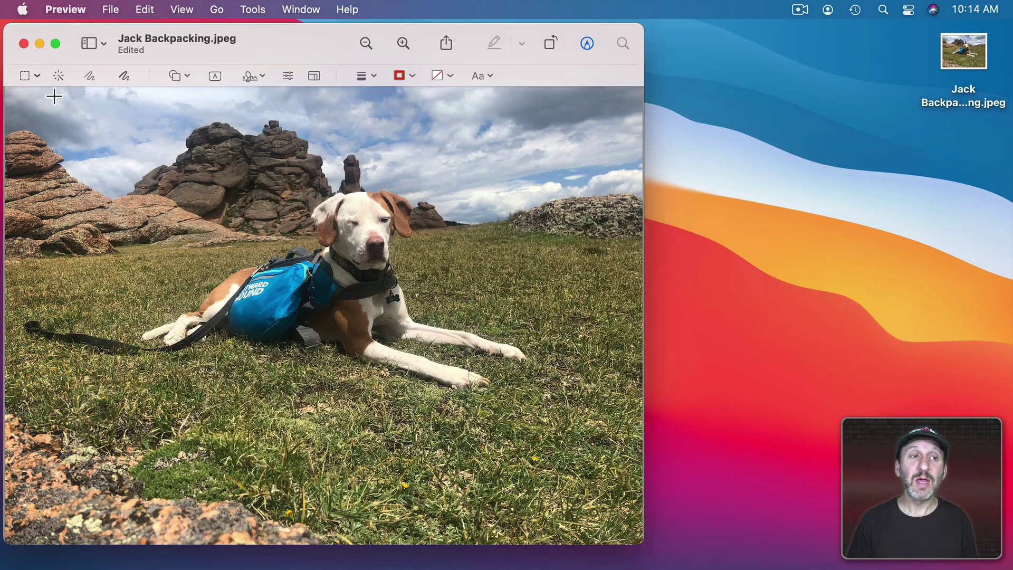
pyautogui.click(30, 76)
pyautogui.click(50, 150)
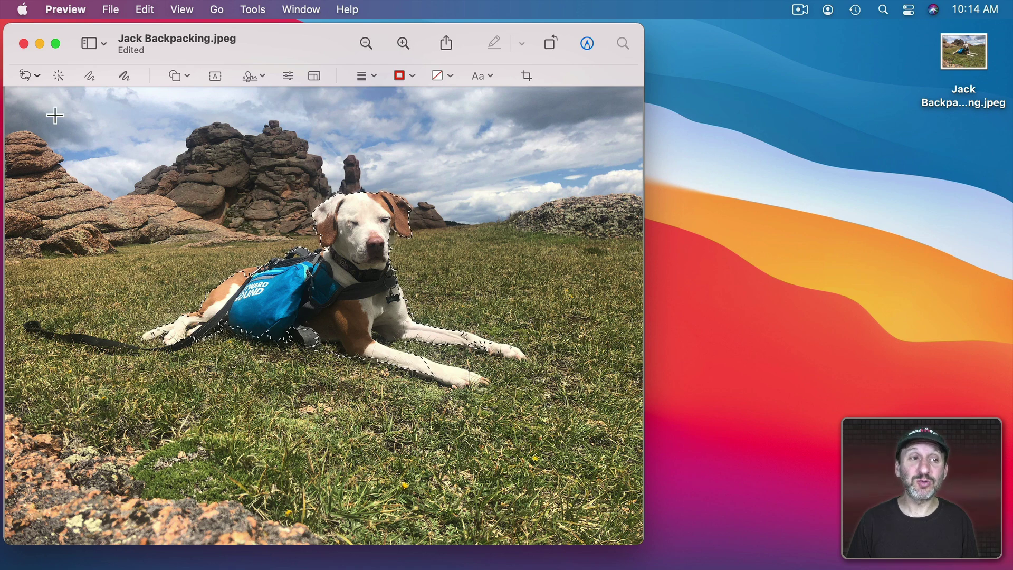
pyautogui.click(31, 74)
pyautogui.click(45, 130)
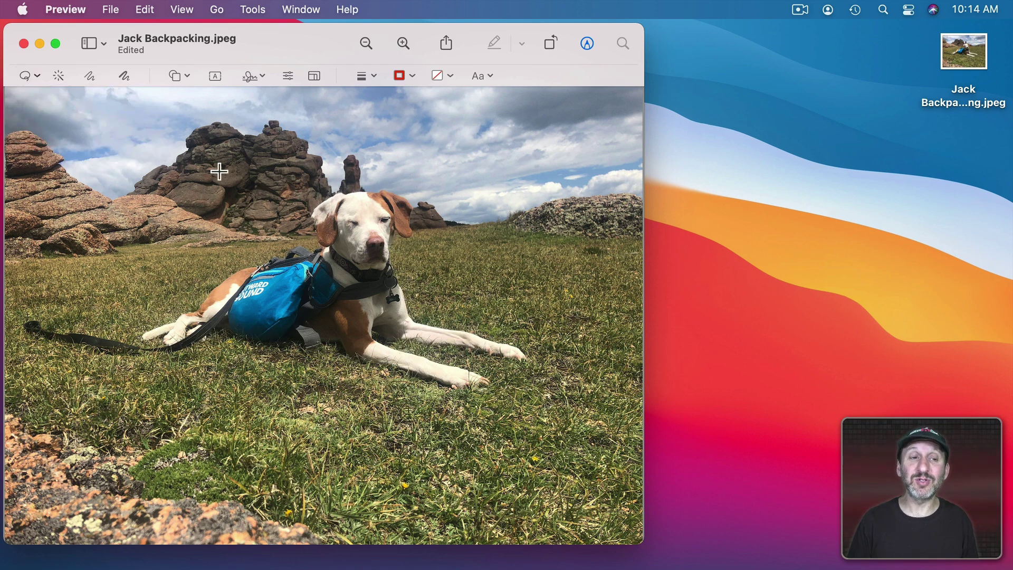
pyautogui.moveTo(258, 158); pyautogui.dragTo(231, 153)
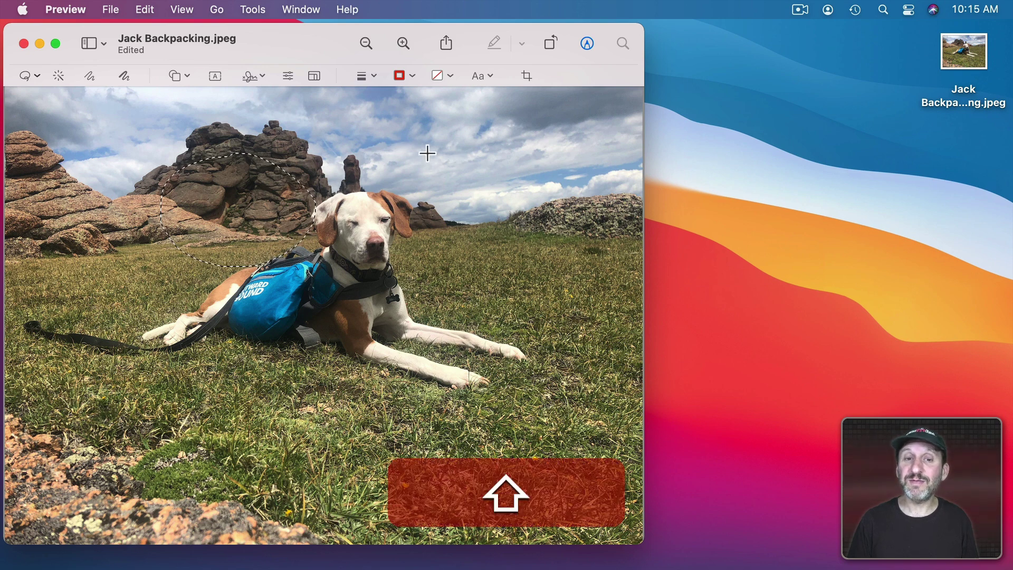
pyautogui.moveTo(433, 150)
pyautogui.mouseDown()
pyautogui.moveTo(372, 156)
pyautogui.moveTo(522, 217)
pyautogui.moveTo(528, 190)
pyautogui.moveTo(490, 156)
pyautogui.moveTo(433, 150)
pyautogui.mouseUp()
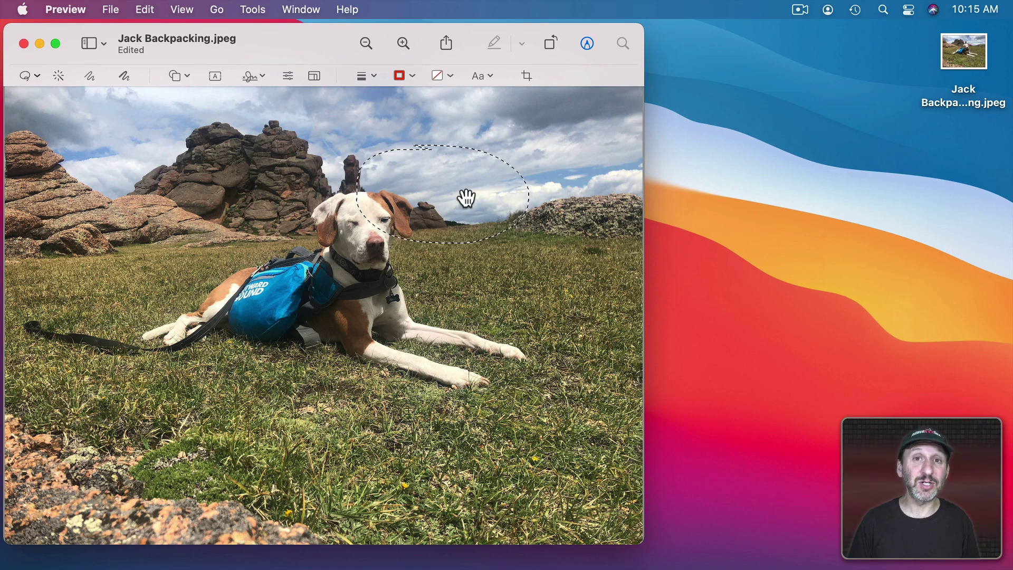
pyautogui.click(319, 162)
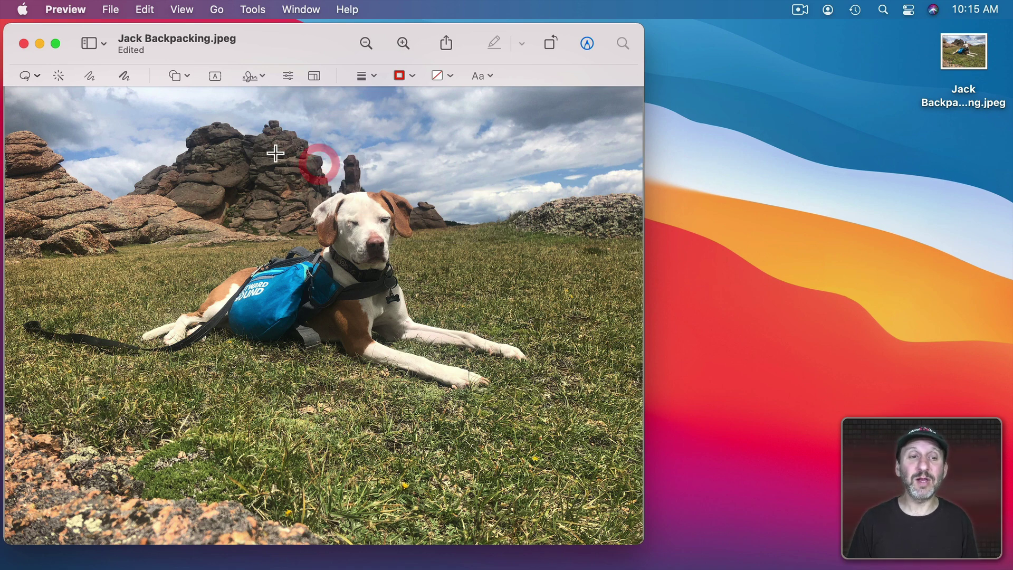
pyautogui.moveTo(273, 157)
pyautogui.mouseDown()
pyautogui.moveTo(294, 174)
pyautogui.moveTo(302, 158)
pyautogui.mouseUp()
pyautogui.click(527, 169)
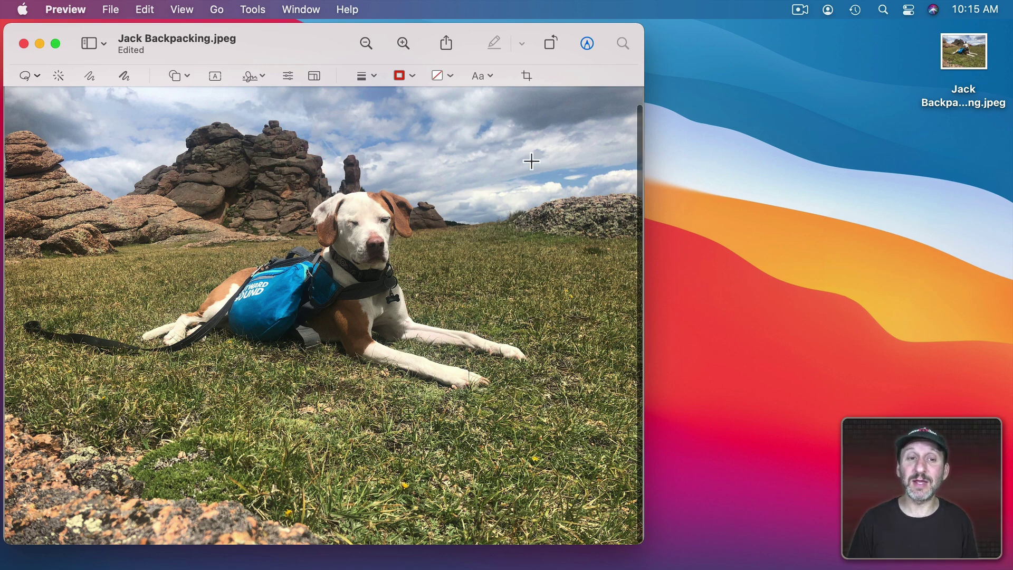
pyautogui.moveTo(530, 158)
pyautogui.mouseDown()
pyautogui.moveTo(447, 188)
pyautogui.moveTo(528, 159)
pyautogui.mouseUp()
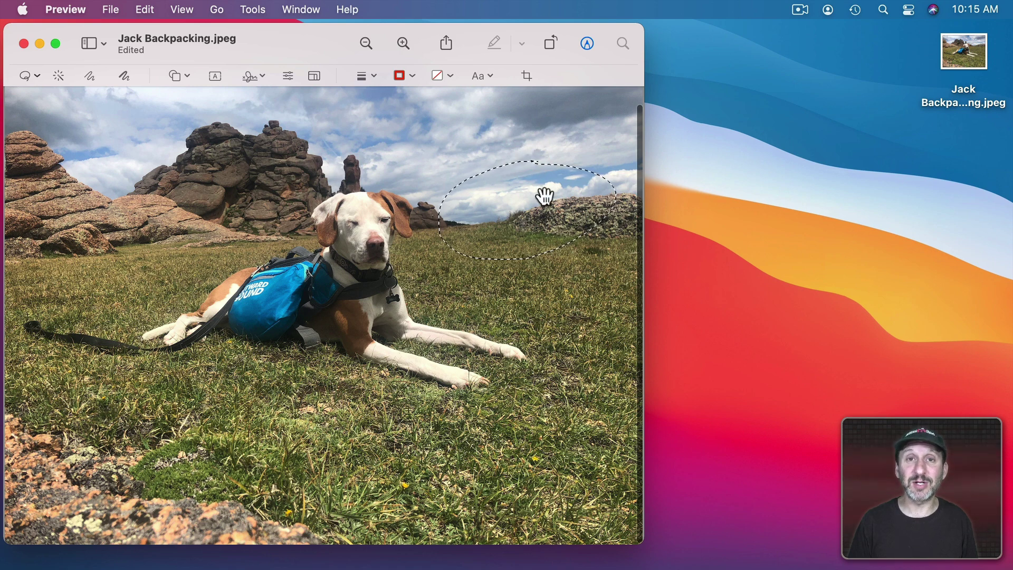
pyautogui.click(537, 192)
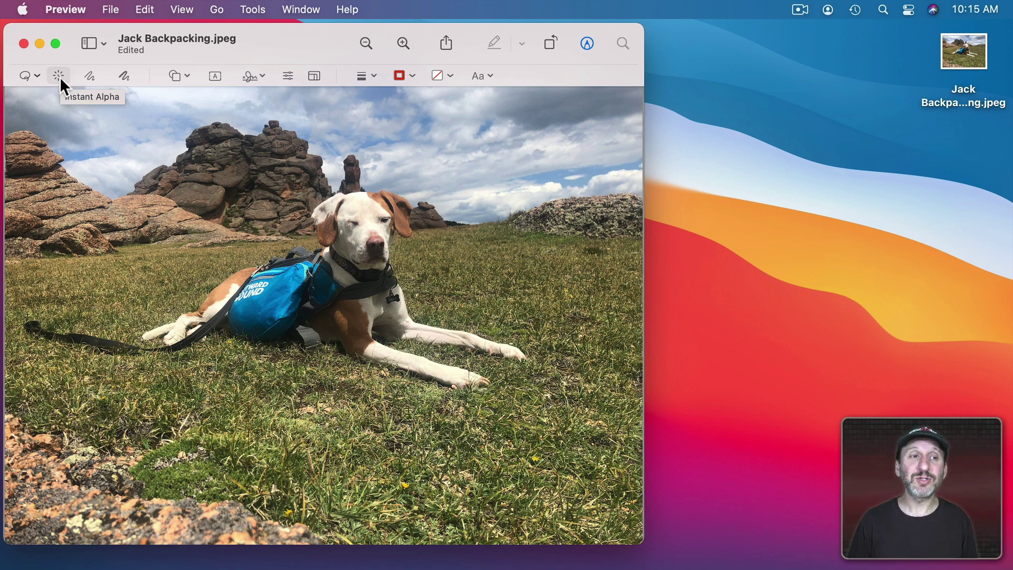
pyautogui.click(58, 75)
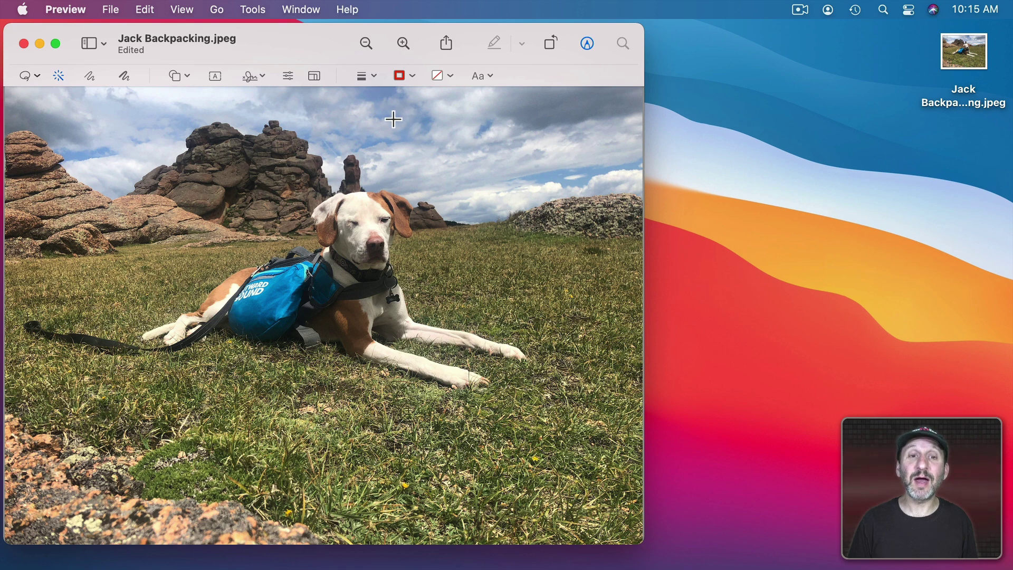
pyautogui.moveTo(396, 120)
pyautogui.mouseDown()
pyautogui.moveTo(423, 124)
pyautogui.moveTo(414, 123)
pyautogui.mouseUp()
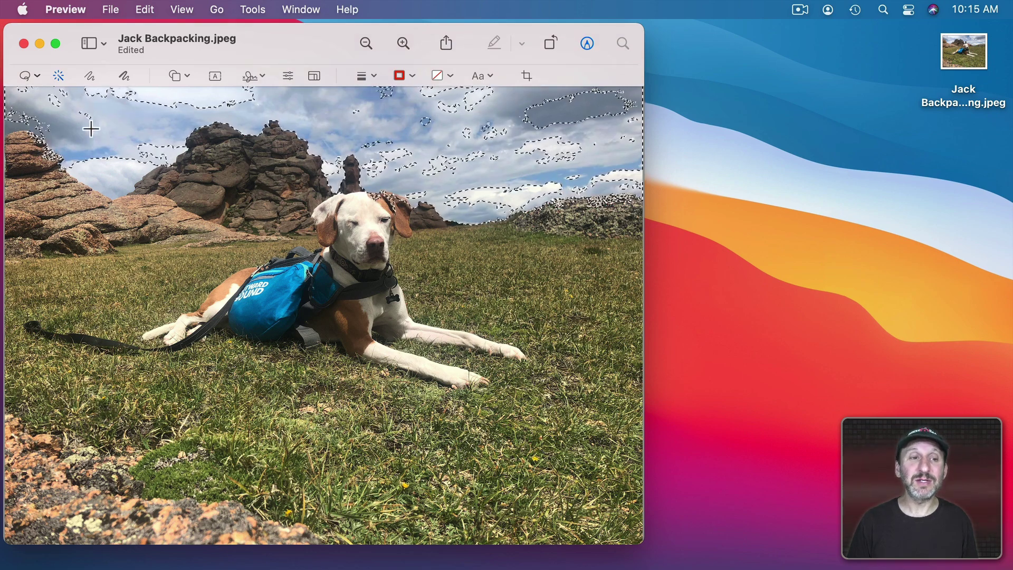
pyautogui.press('shift')
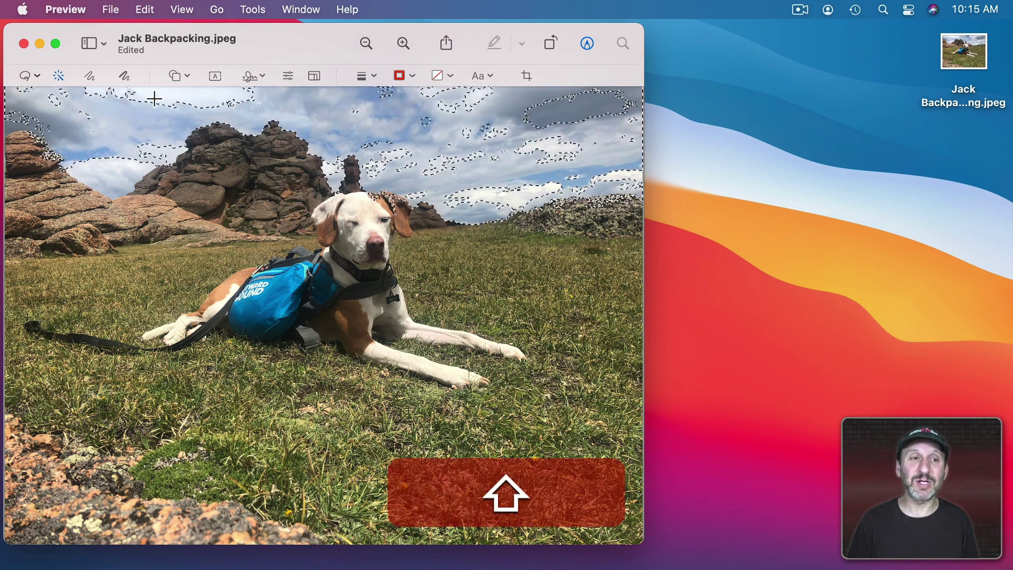
pyautogui.moveTo(154, 98); pyautogui.dragTo(111, 102)
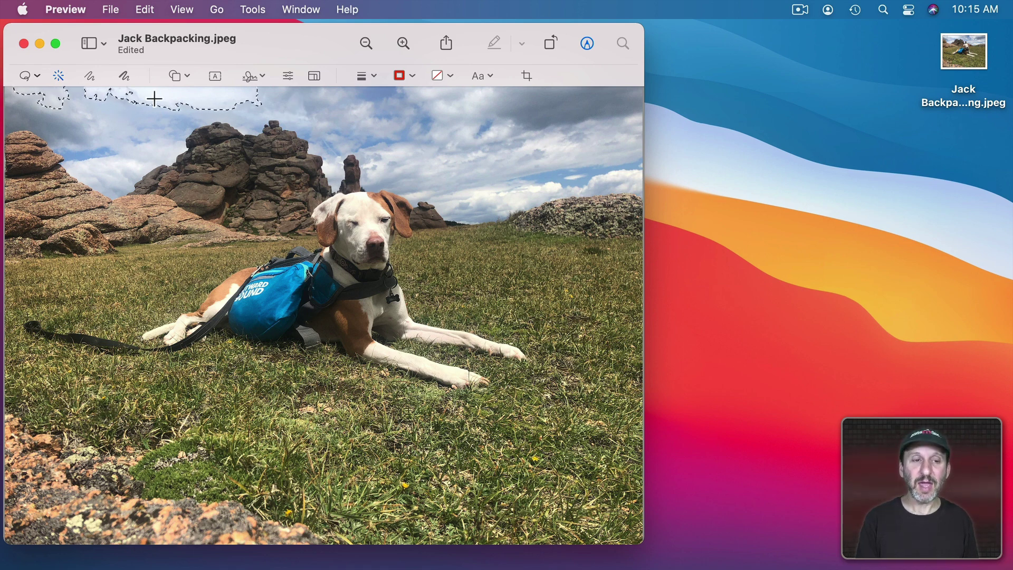
pyautogui.press('BackSpace')
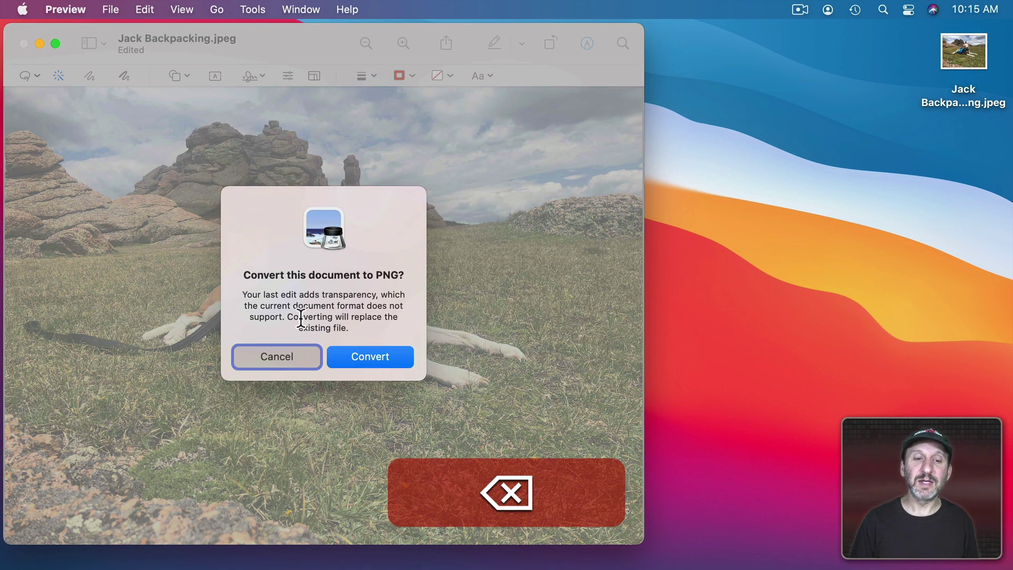
pyautogui.click(368, 357)
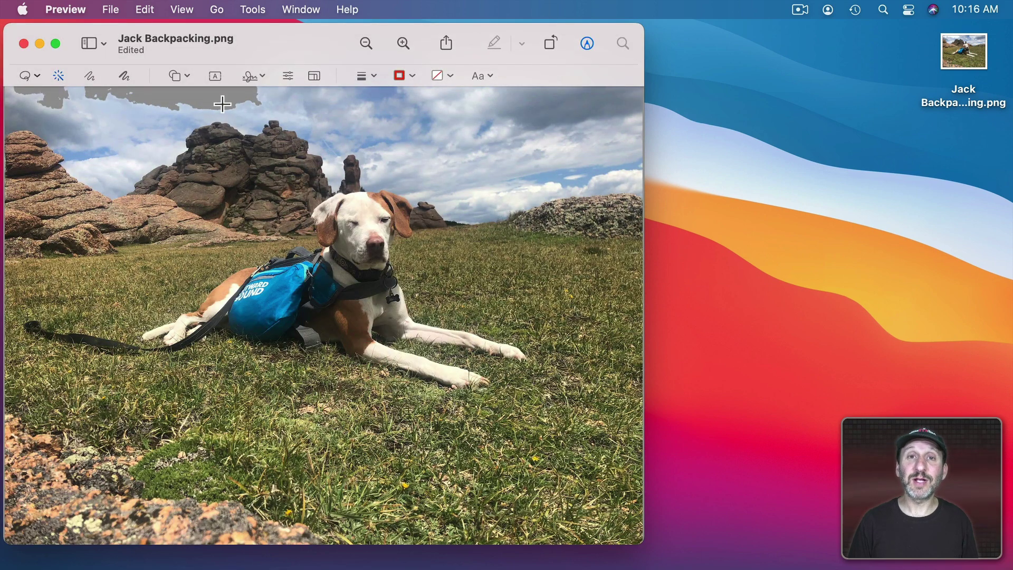
pyautogui.press('super+z')
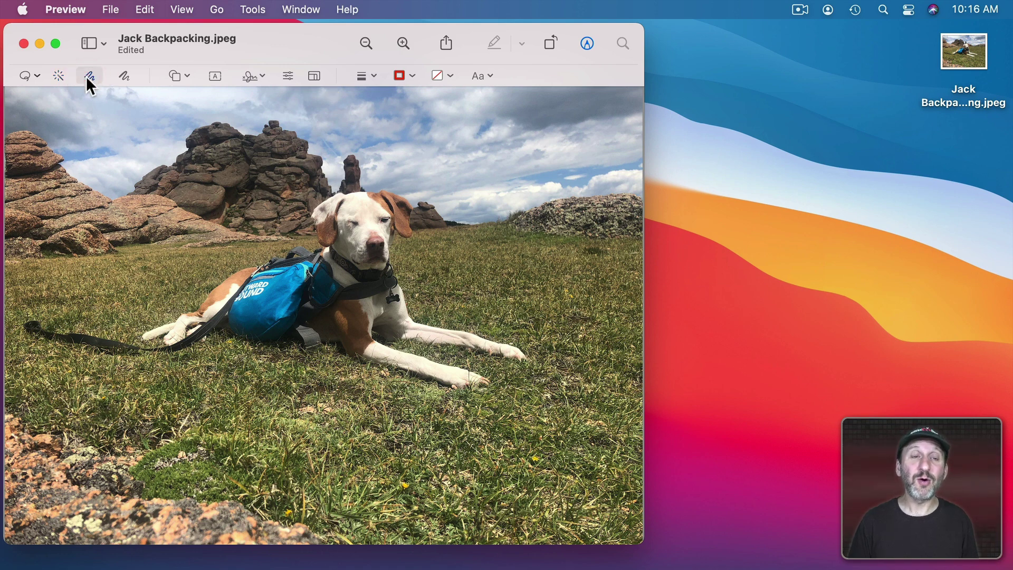
# - Sketch a loop around the rocks and dog's head, keep it freehand, and shift it left
pyautogui.moveTo(220, 134)
pyautogui.mouseDown()
pyautogui.moveTo(298, 289)
pyautogui.moveTo(396, 123)
pyautogui.moveTo(220, 144)
pyautogui.mouseUp()
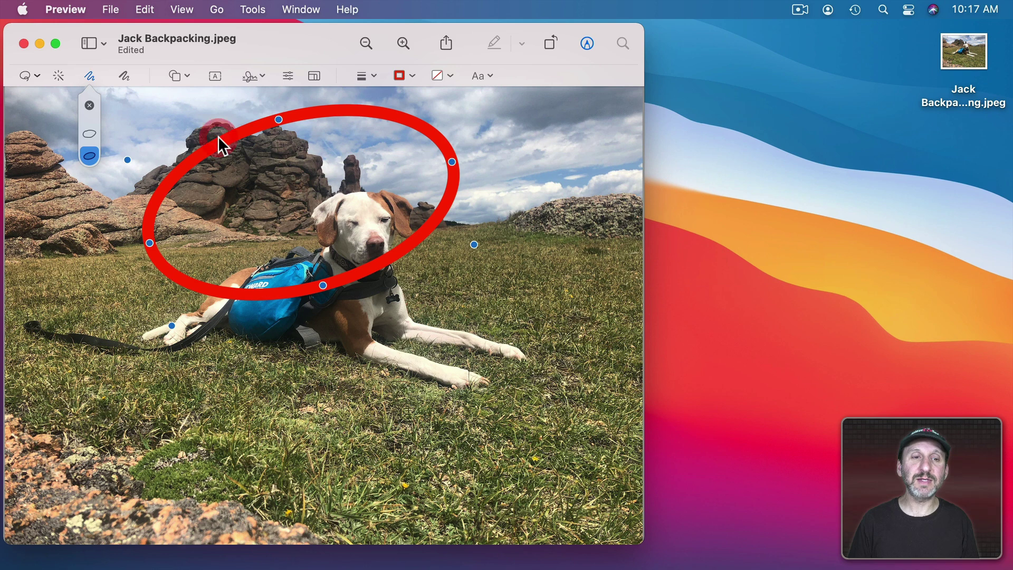
pyautogui.click(88, 154)
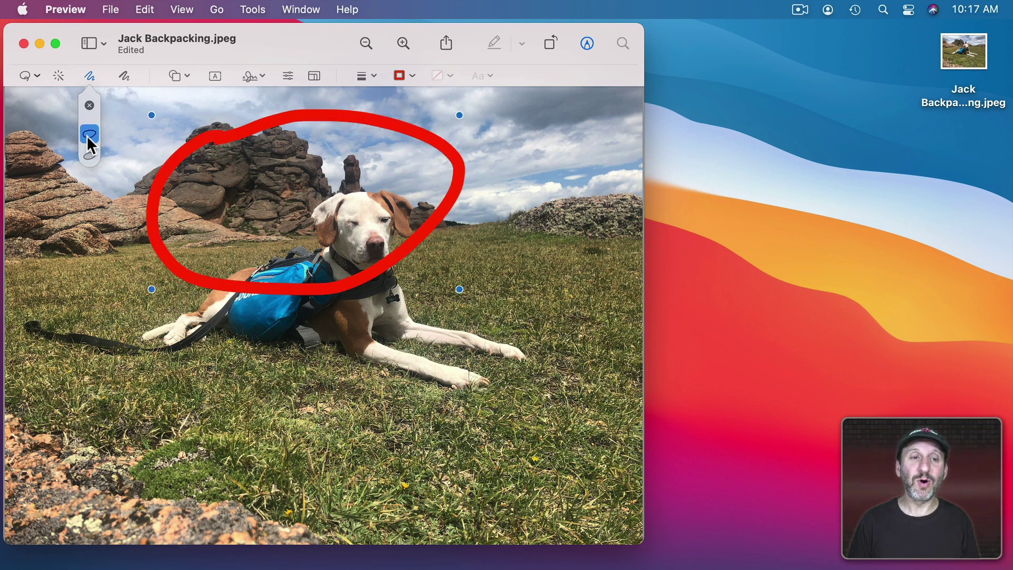
pyautogui.click(88, 135)
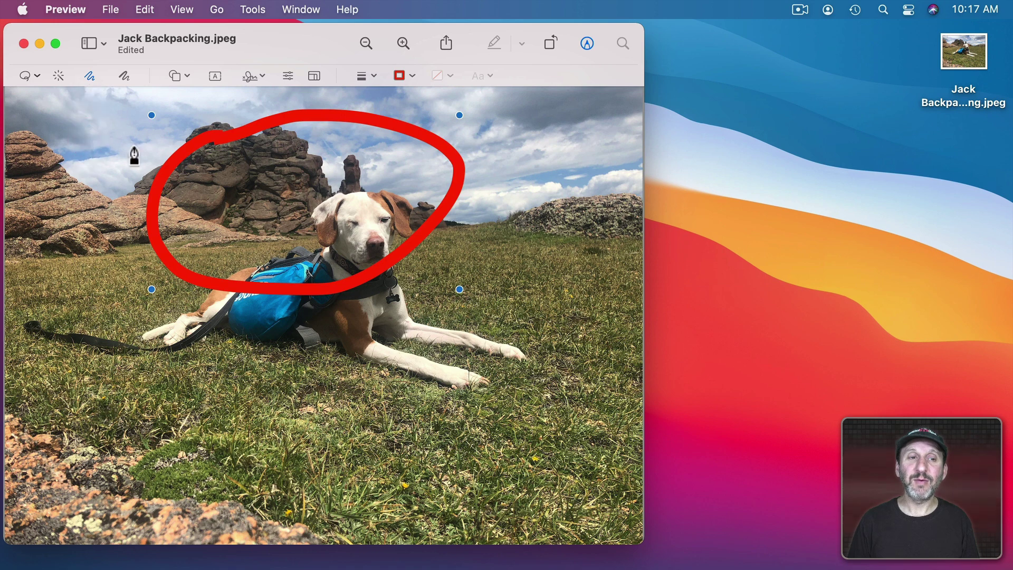
pyautogui.moveTo(225, 135)
pyautogui.mouseDown()
pyautogui.moveTo(313, 159)
pyautogui.moveTo(191, 148)
pyautogui.moveTo(248, 136)
pyautogui.moveTo(192, 140)
pyautogui.mouseUp()
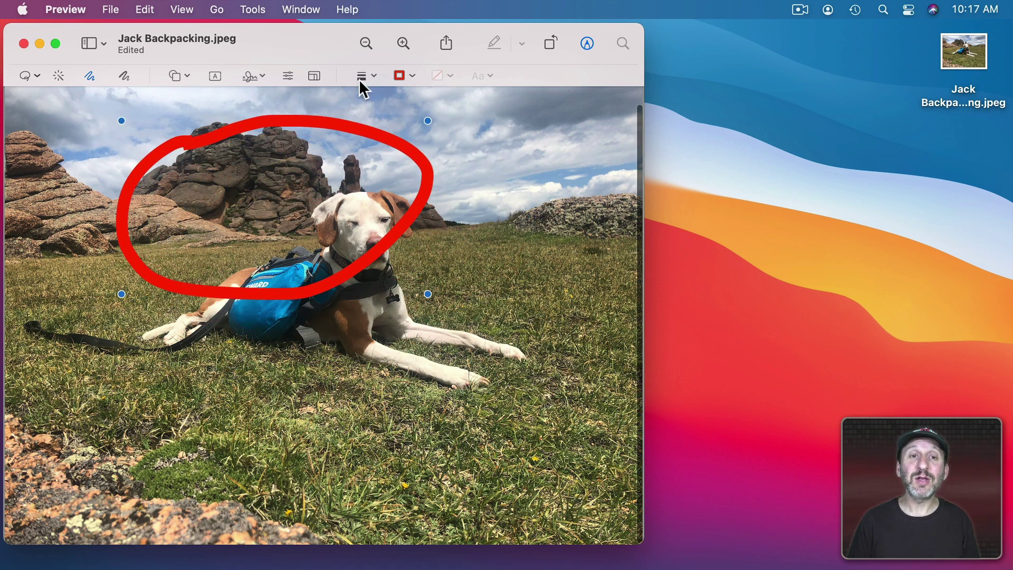
# - Make the loop a thin line with a blue border colour
pyautogui.click(373, 72)
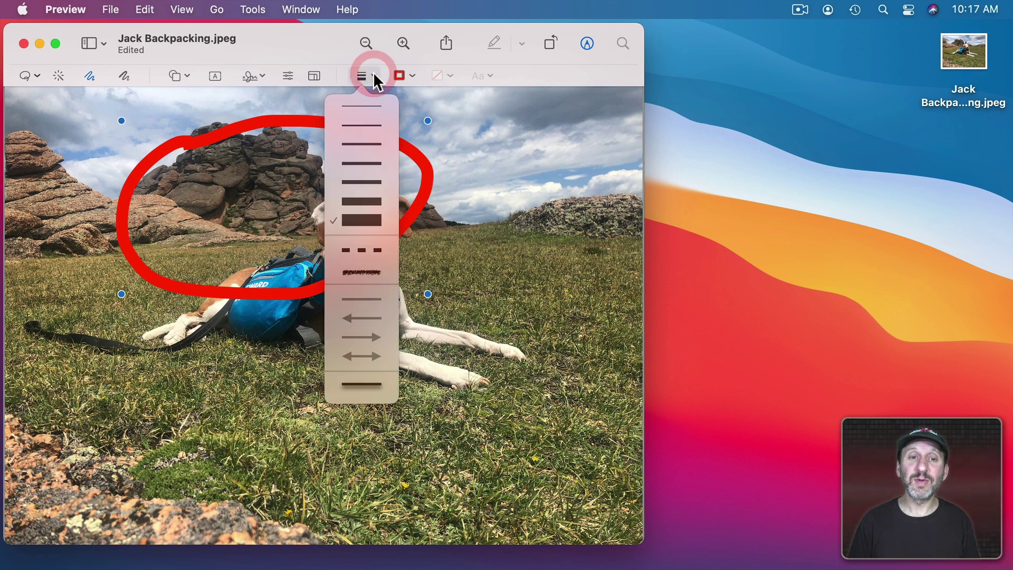
pyautogui.click(367, 132)
pyautogui.click(373, 72)
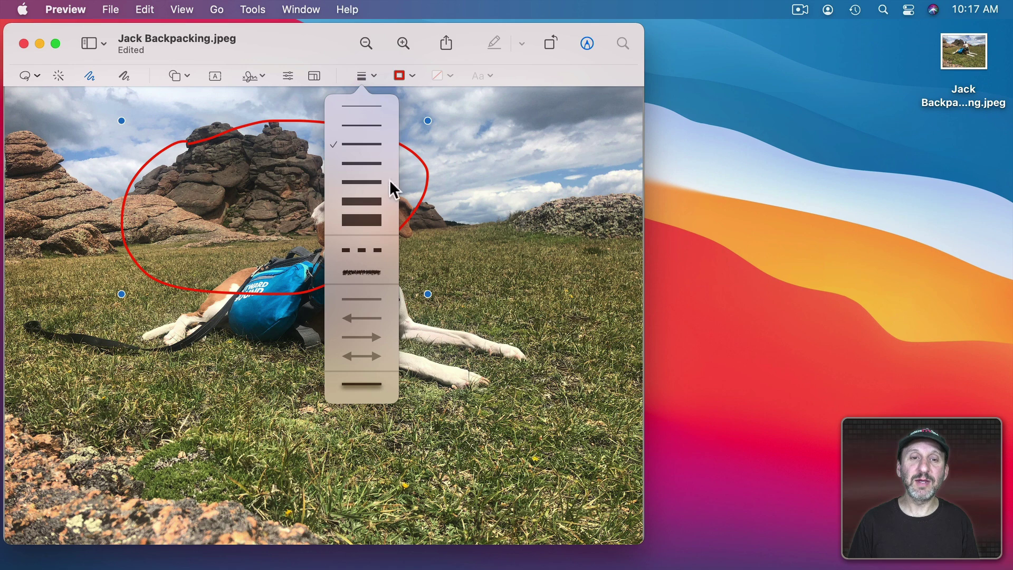
pyautogui.click(400, 77)
pyautogui.click(390, 108)
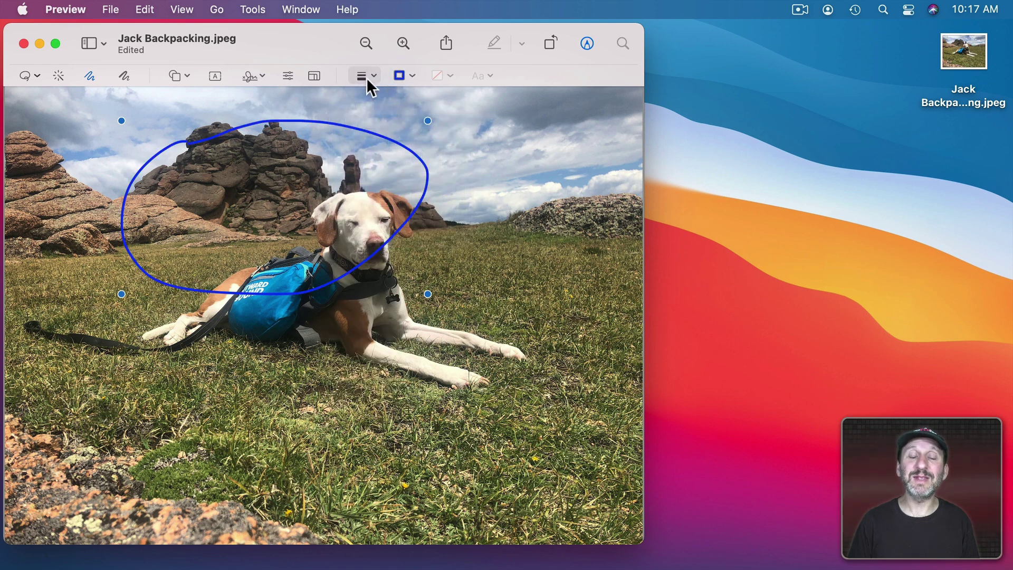
# - Delete the blue loop and draw a new freehand outline around the dog
pyautogui.press('BackSpace')
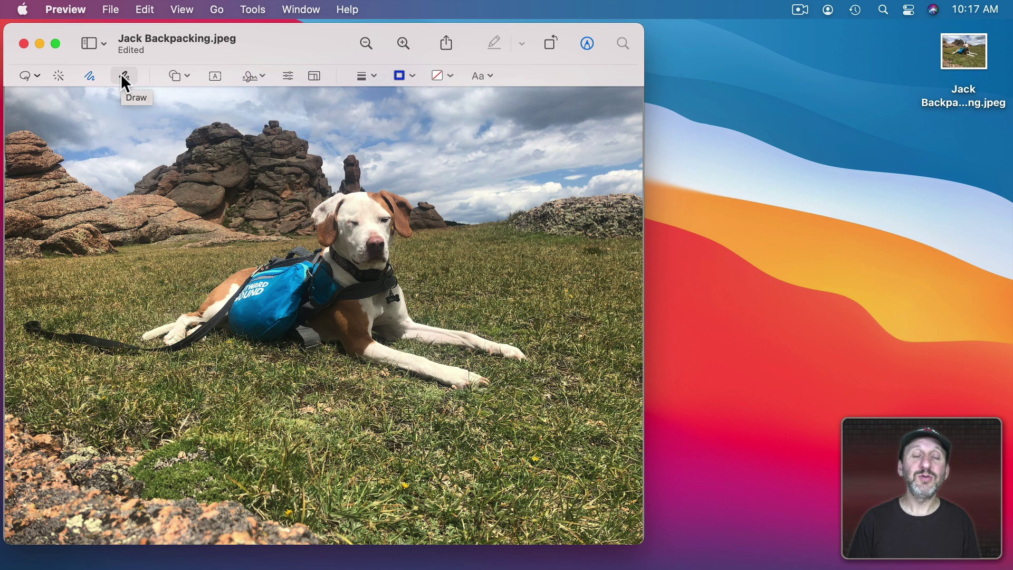
pyautogui.click(124, 75)
pyautogui.moveTo(198, 150)
pyautogui.mouseDown()
pyautogui.moveTo(133, 177)
pyautogui.moveTo(161, 370)
pyautogui.moveTo(558, 287)
pyautogui.moveTo(273, 142)
pyautogui.moveTo(189, 154)
pyautogui.mouseUp()
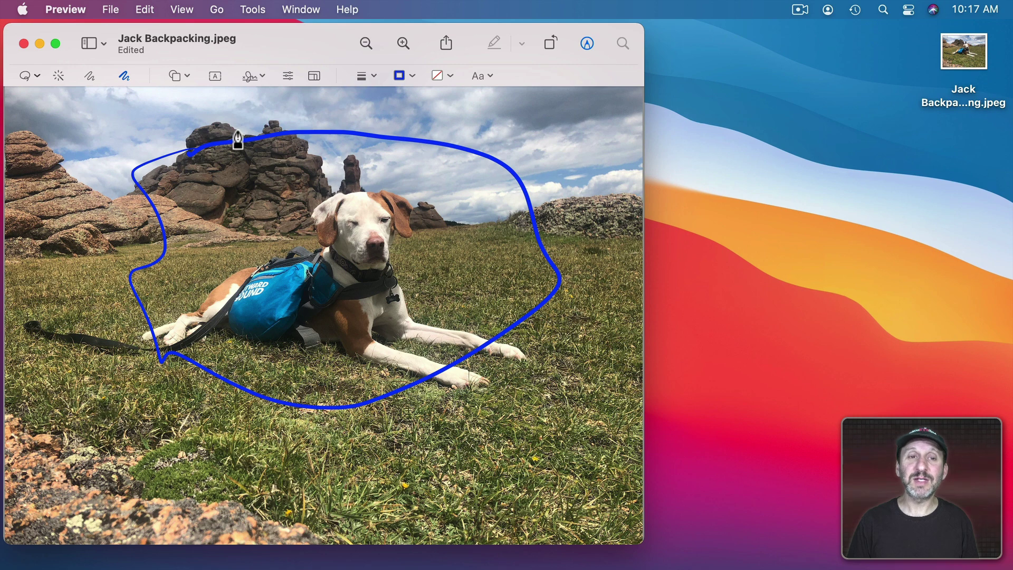
pyautogui.moveTo(239, 138)
pyautogui.mouseDown()
pyautogui.moveTo(274, 124)
pyautogui.moveTo(219, 134)
pyautogui.mouseUp()
# - Recolour the freehand outline red and bring up the list of shapes
pyautogui.click(411, 75)
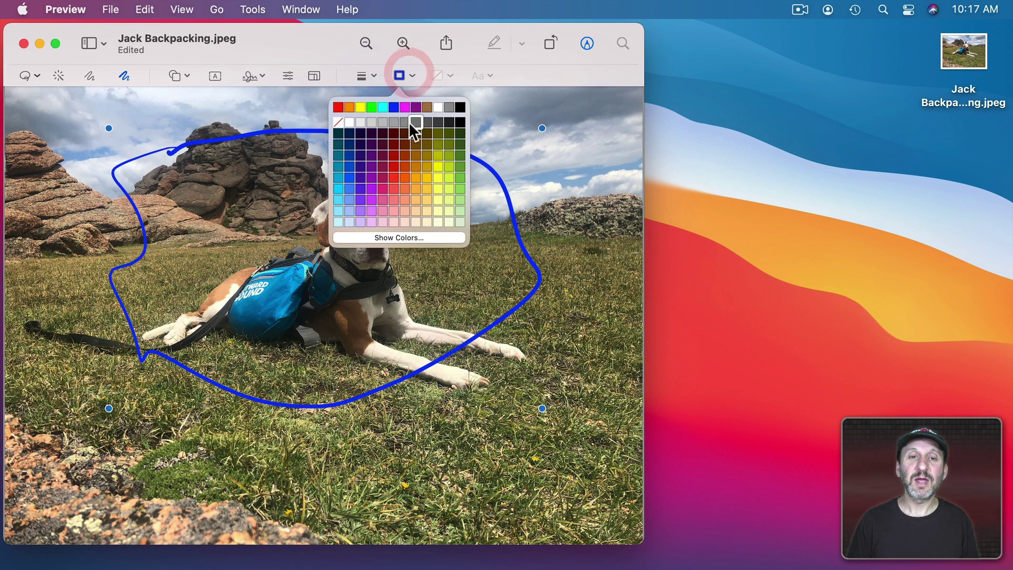
pyautogui.click(395, 155)
pyautogui.click(374, 75)
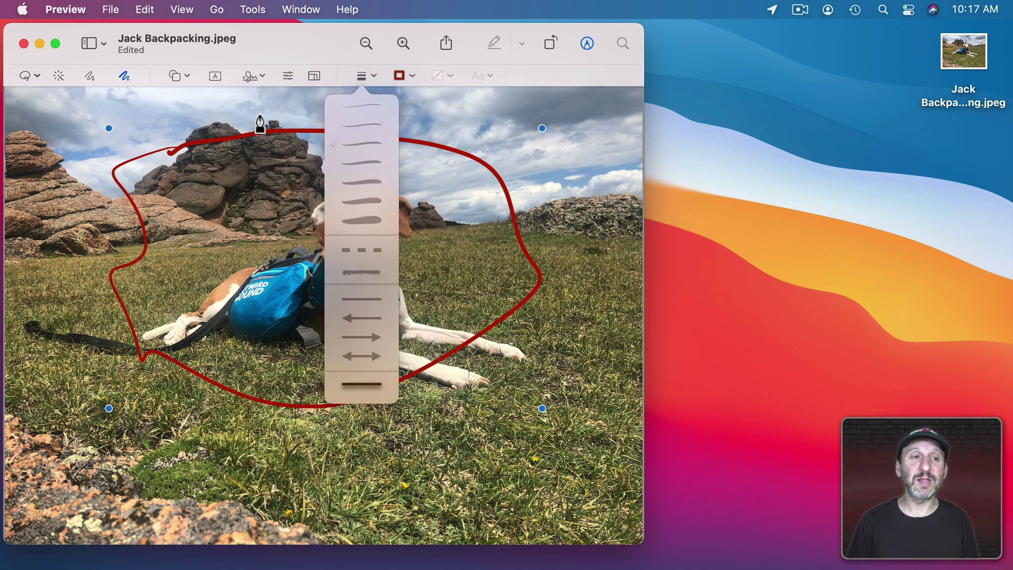
pyautogui.click(185, 75)
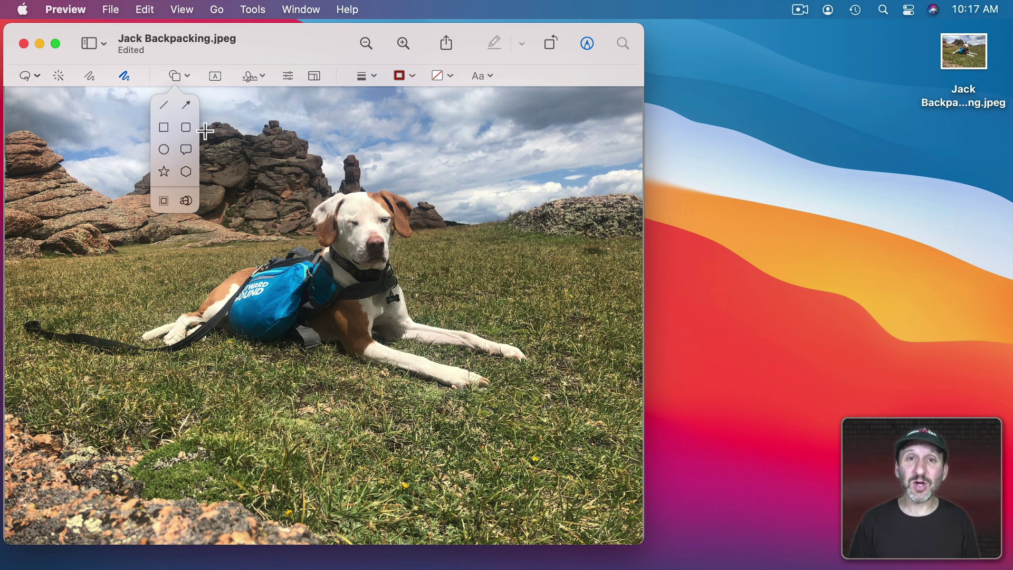
# - Add a red-outlined star over the dog, reshape its points, and fill it blue
pyautogui.click(163, 171)
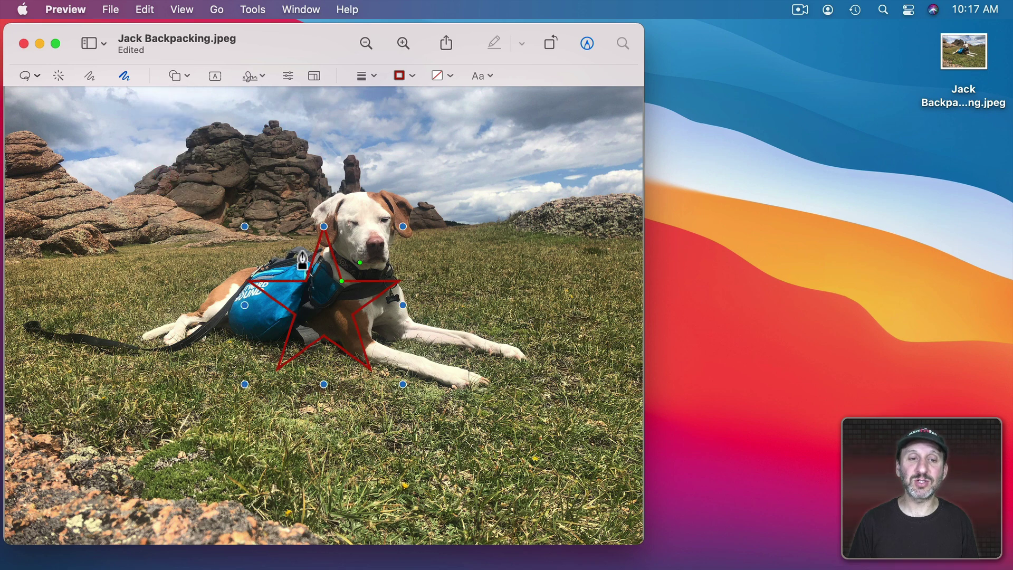
pyautogui.moveTo(359, 262)
pyautogui.mouseDown()
pyautogui.moveTo(369, 256)
pyautogui.moveTo(384, 290)
pyautogui.moveTo(414, 311)
pyautogui.moveTo(355, 267)
pyautogui.moveTo(351, 276)
pyautogui.mouseUp()
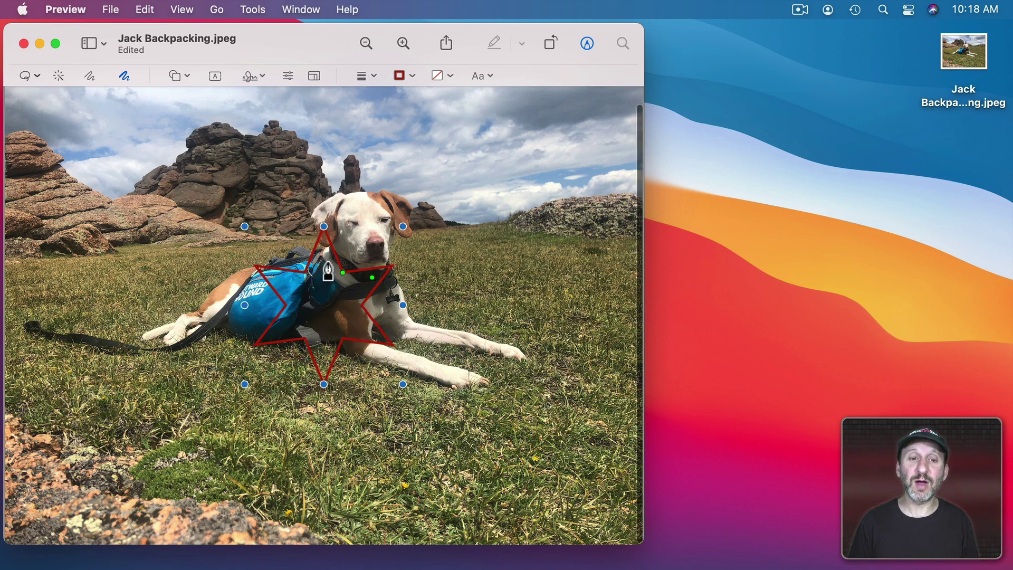
pyautogui.click(362, 75)
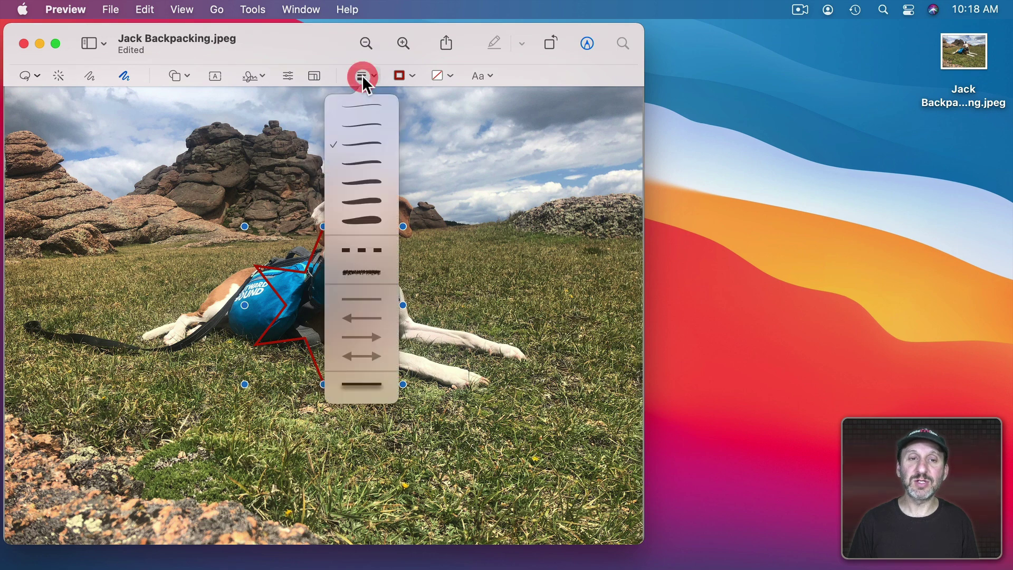
pyautogui.click(362, 75)
pyautogui.click(412, 76)
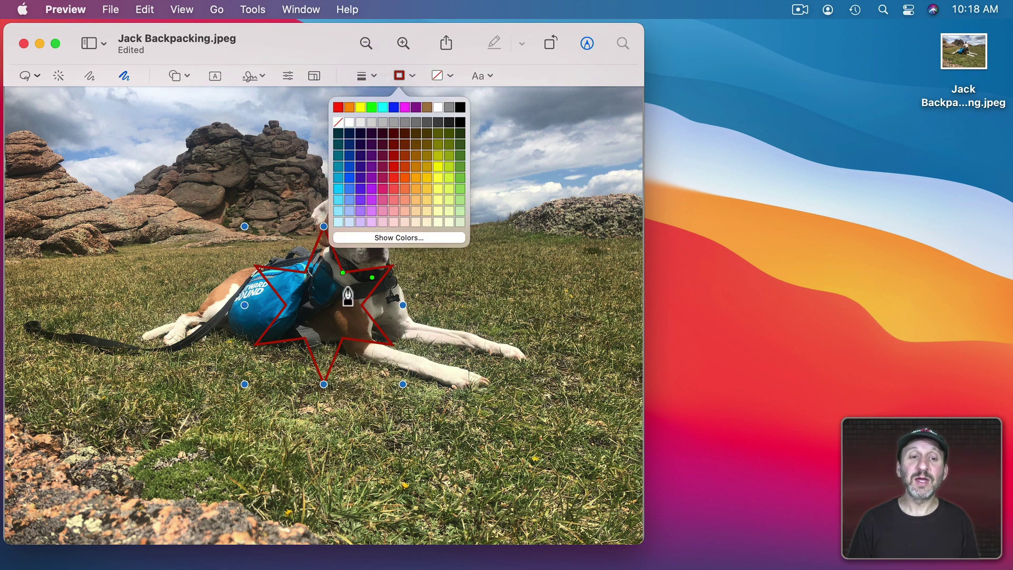
pyautogui.click(449, 74)
pyautogui.click(431, 107)
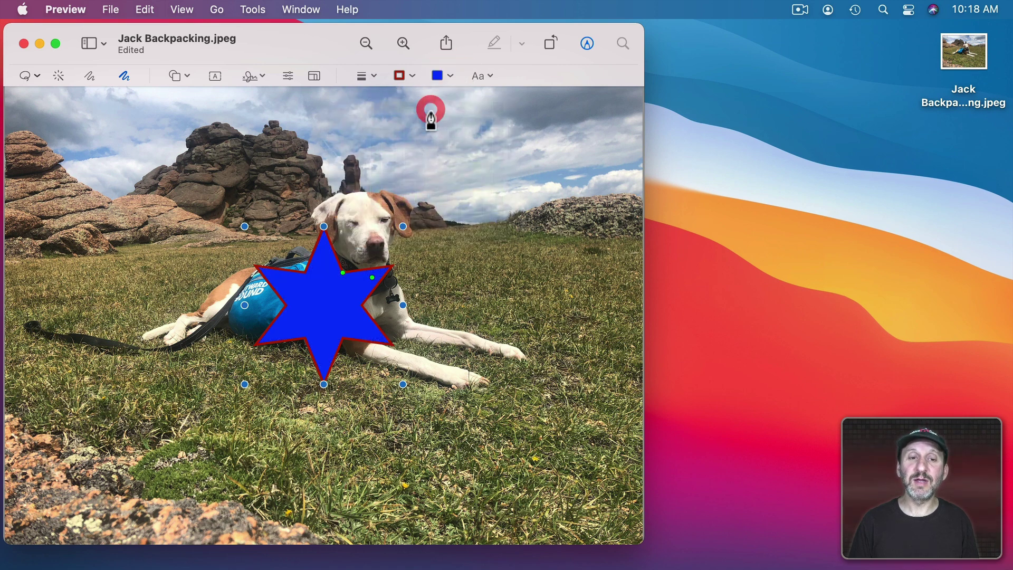
# - Delete the star, add a rectangle, and set its blue fill to 50% opacity
pyautogui.press('Delete')
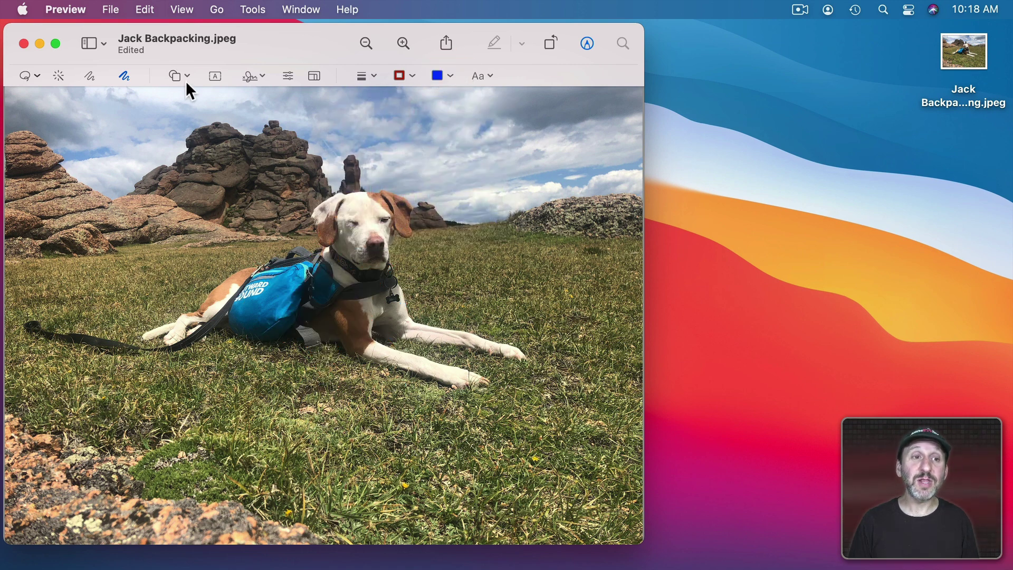
pyautogui.click(186, 78)
pyautogui.click(163, 127)
pyautogui.moveTo(323, 271); pyautogui.dragTo(244, 183)
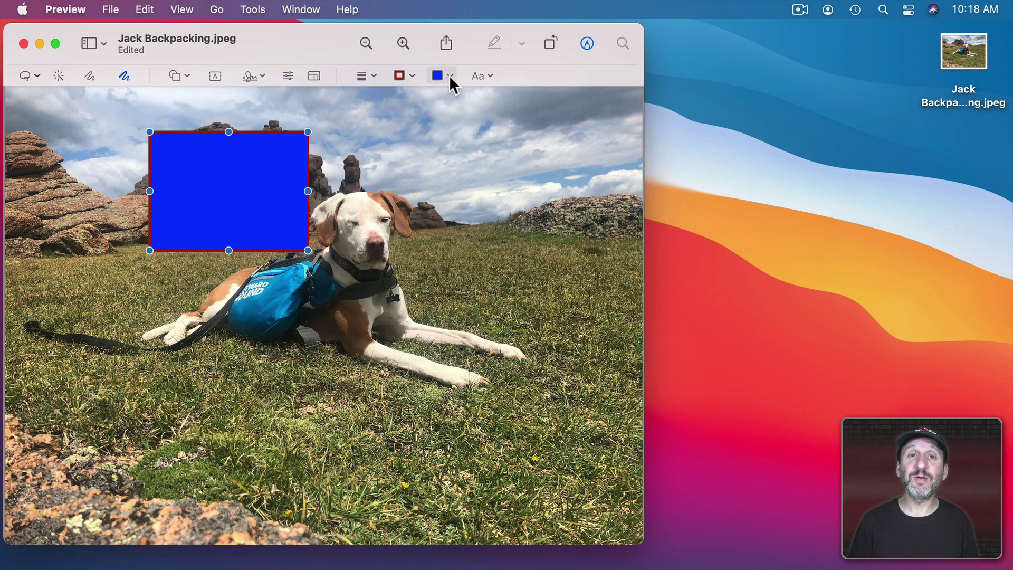
pyautogui.click(449, 76)
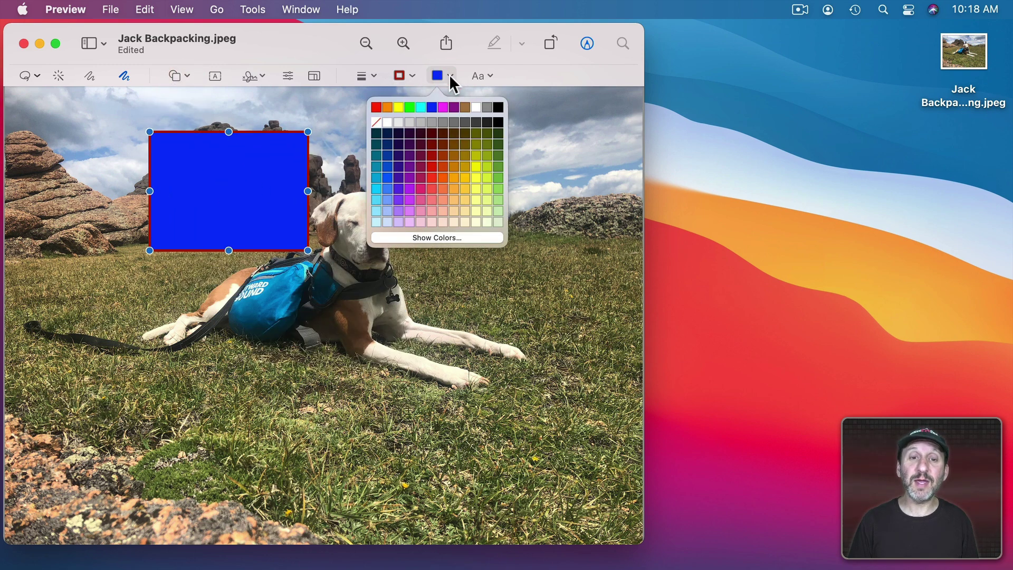
pyautogui.click(442, 238)
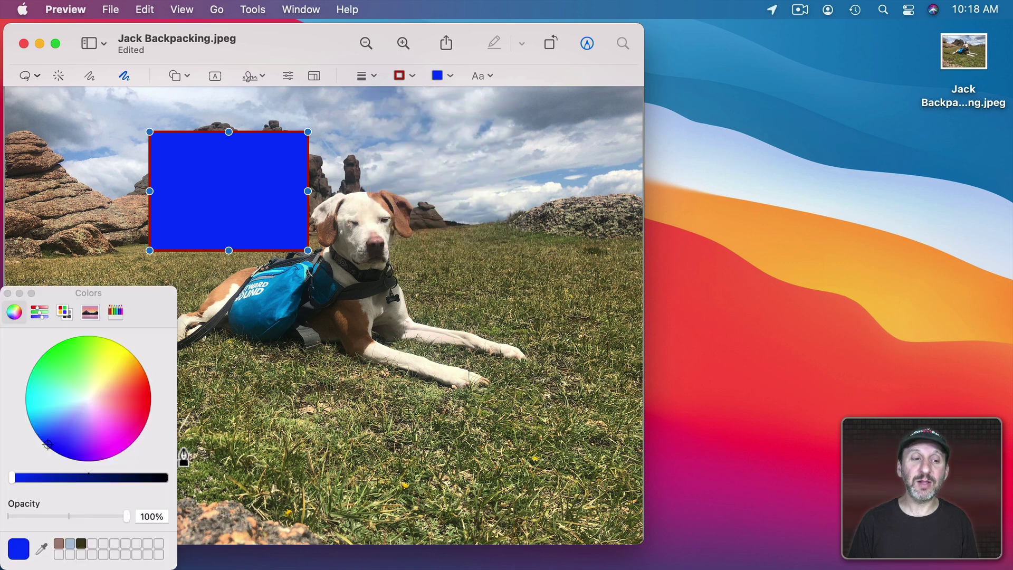
pyautogui.moveTo(126, 518); pyautogui.dragTo(68, 515)
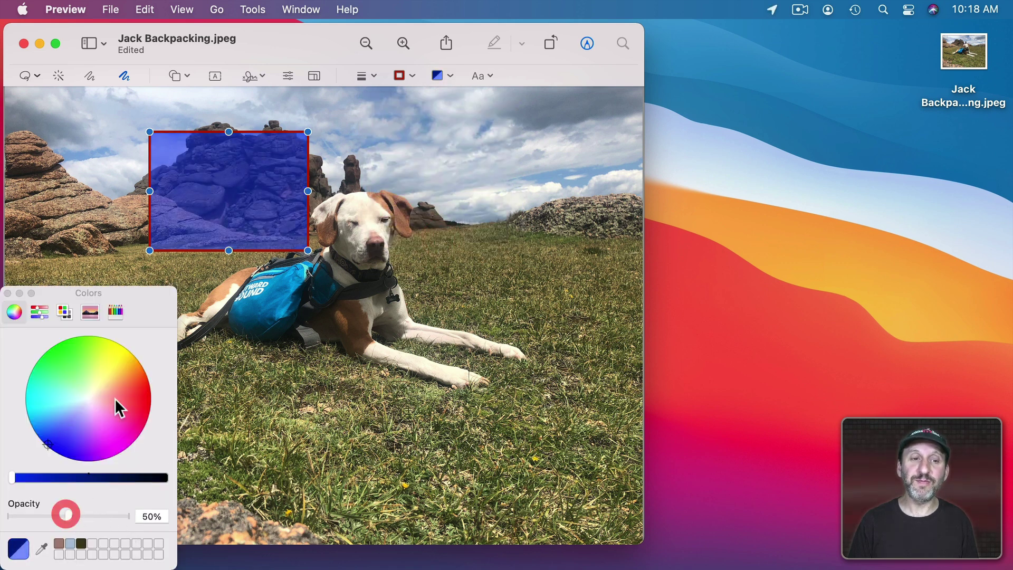
# - Remove the rectangle's red border and stretch it over the whole photo
pyautogui.moveTo(217, 210); pyautogui.dragTo(291, 256)
pyautogui.click(412, 77)
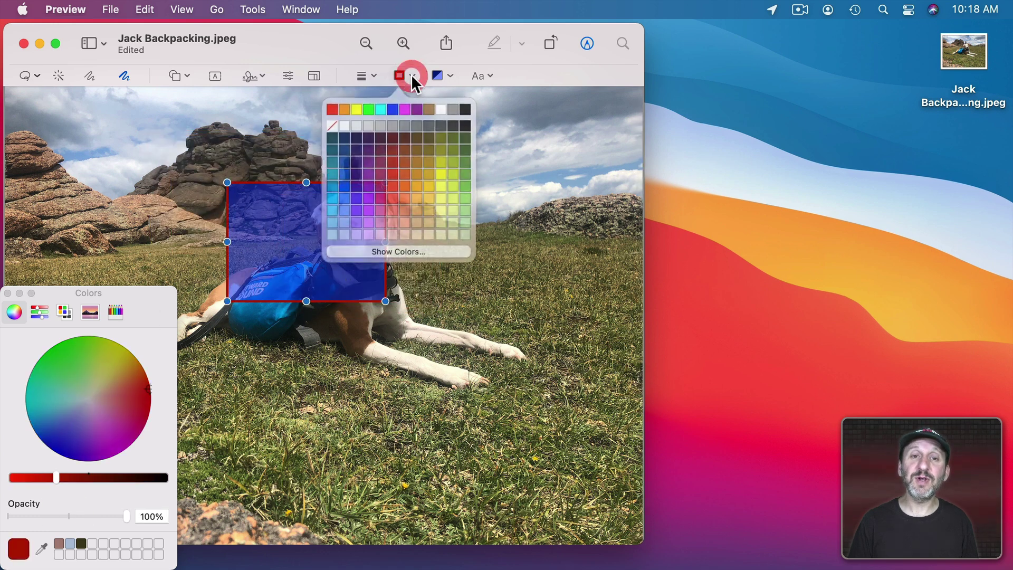
pyautogui.click(338, 124)
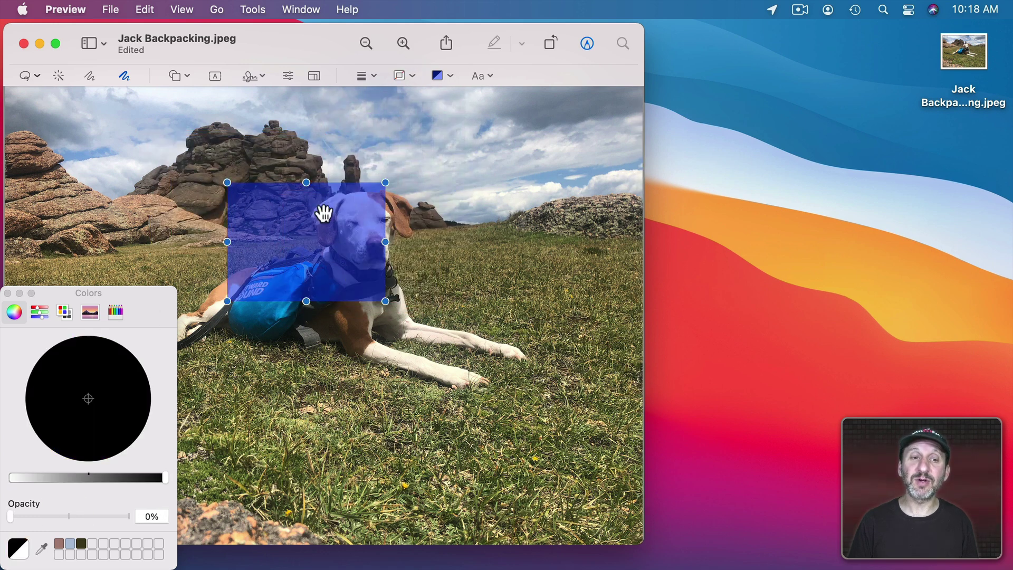
pyautogui.moveTo(327, 215); pyautogui.dragTo(86, 135)
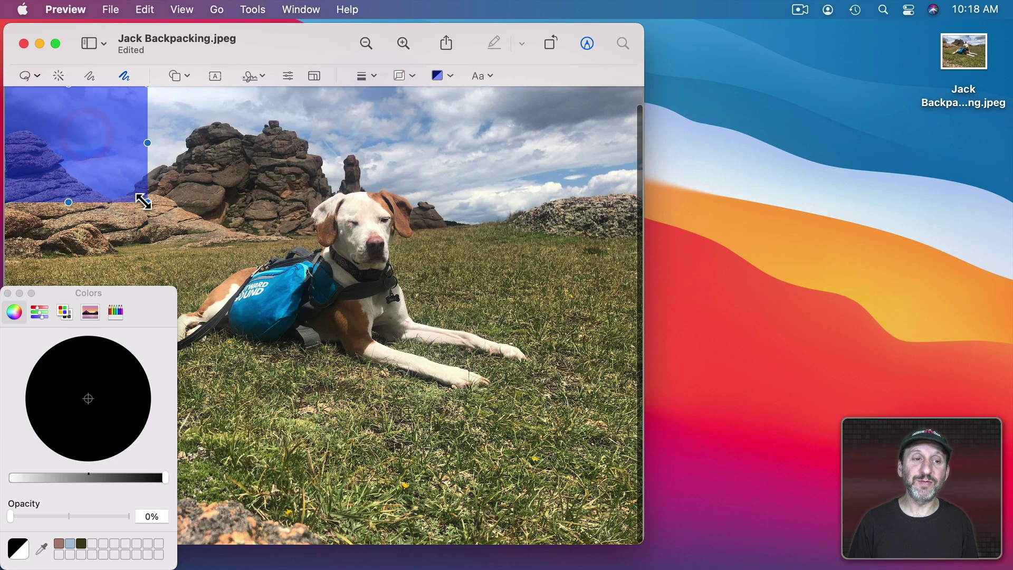
pyautogui.moveTo(156, 199); pyautogui.dragTo(637, 543)
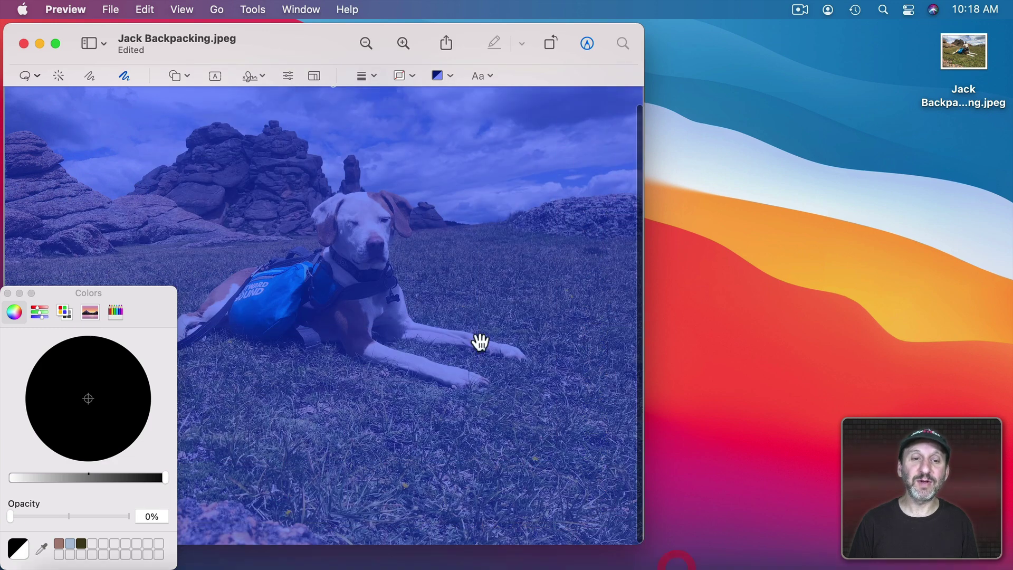
pyautogui.moveTo(374, 249); pyautogui.dragTo(333, 240)
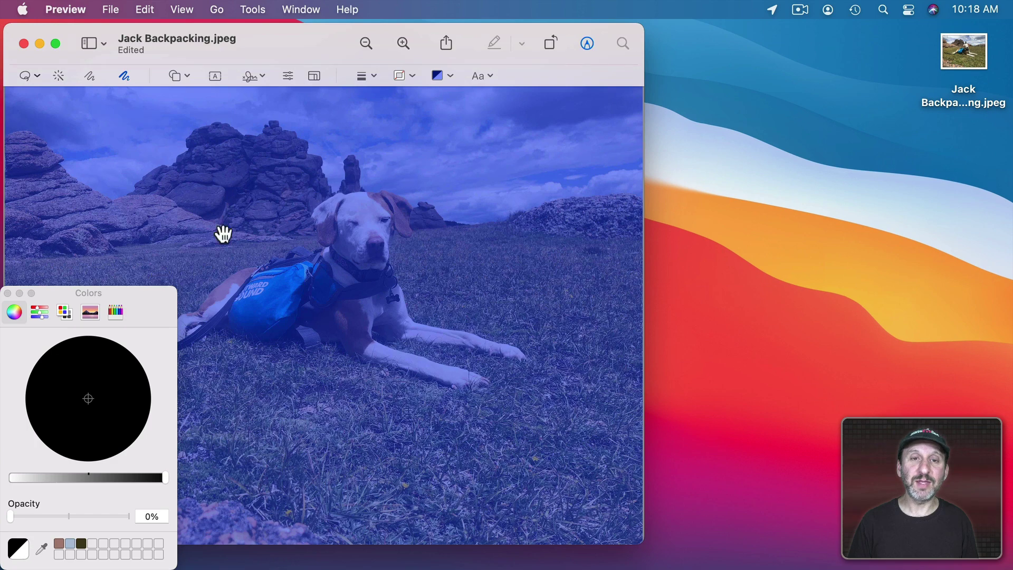
# - Change the overlay's tint colour from blue to pink
pyautogui.click(450, 75)
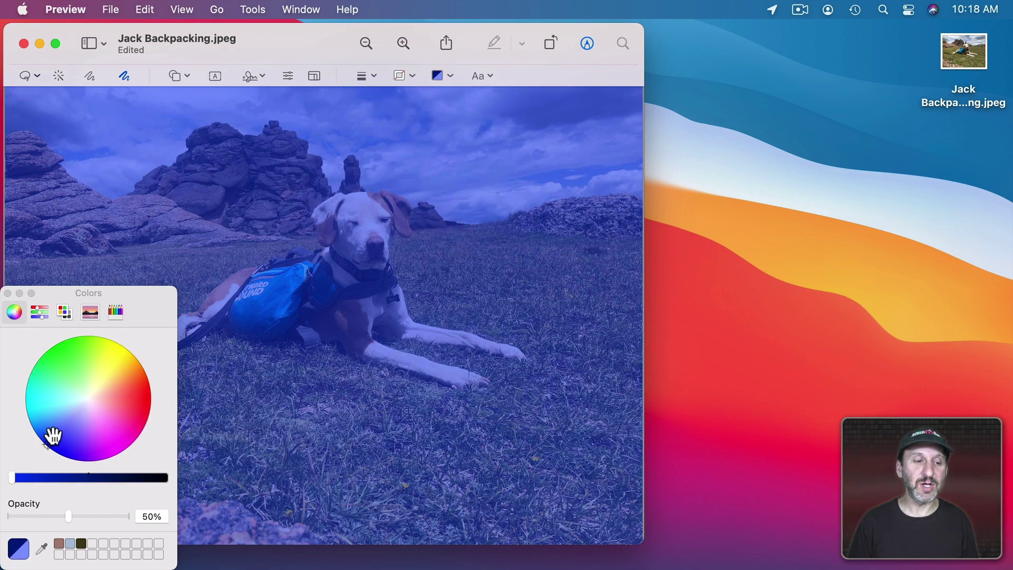
pyautogui.moveTo(50, 434); pyautogui.dragTo(113, 395)
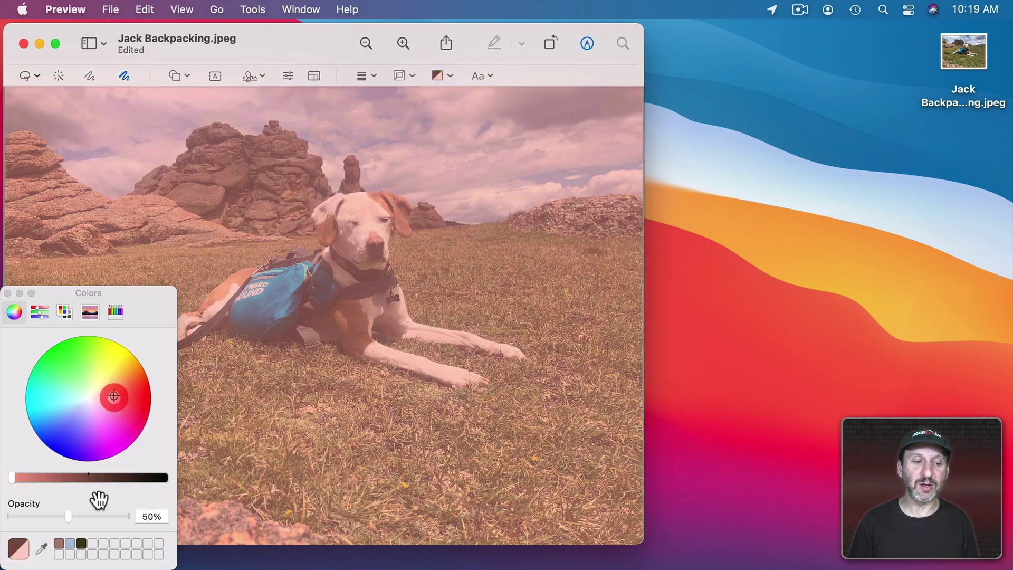
pyautogui.moveTo(68, 516)
pyautogui.mouseDown()
pyautogui.moveTo(108, 517)
pyautogui.moveTo(64, 517)
pyautogui.mouseUp()
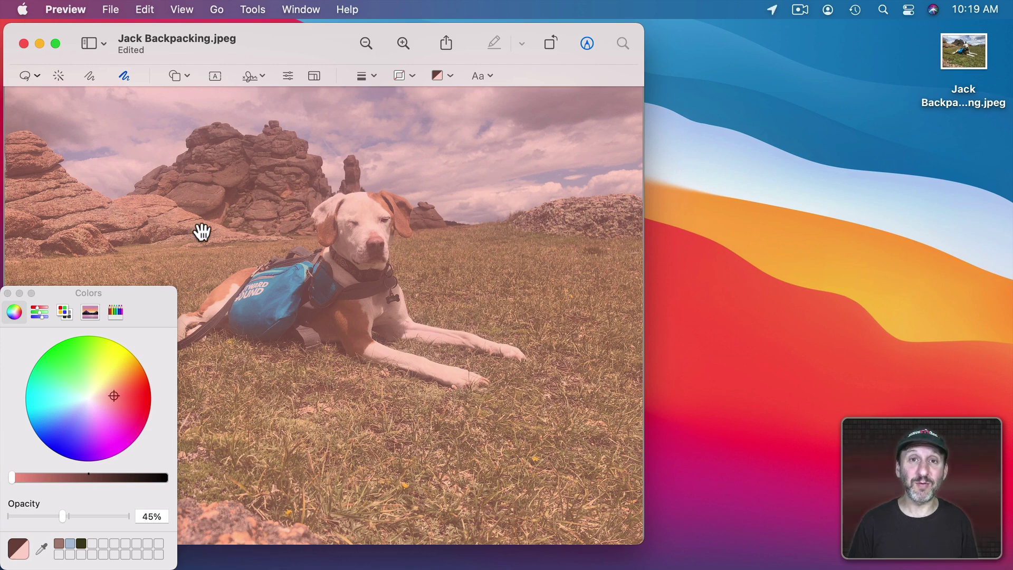
# - Add a loupe on the dog's head, resize it and adjust magnification, then delete it
pyautogui.click(186, 76)
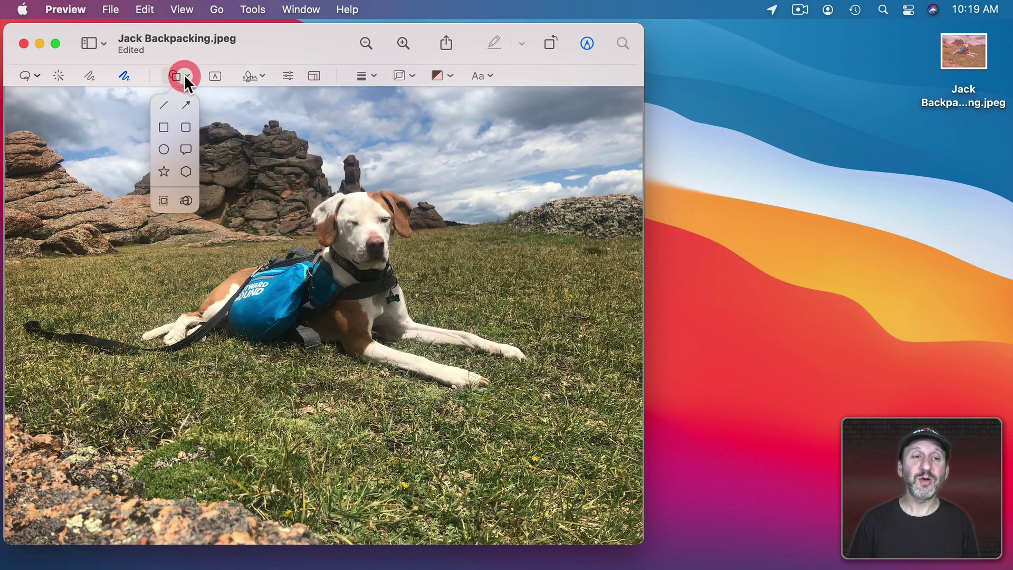
pyautogui.click(186, 200)
pyautogui.moveTo(332, 313); pyautogui.dragTo(364, 228)
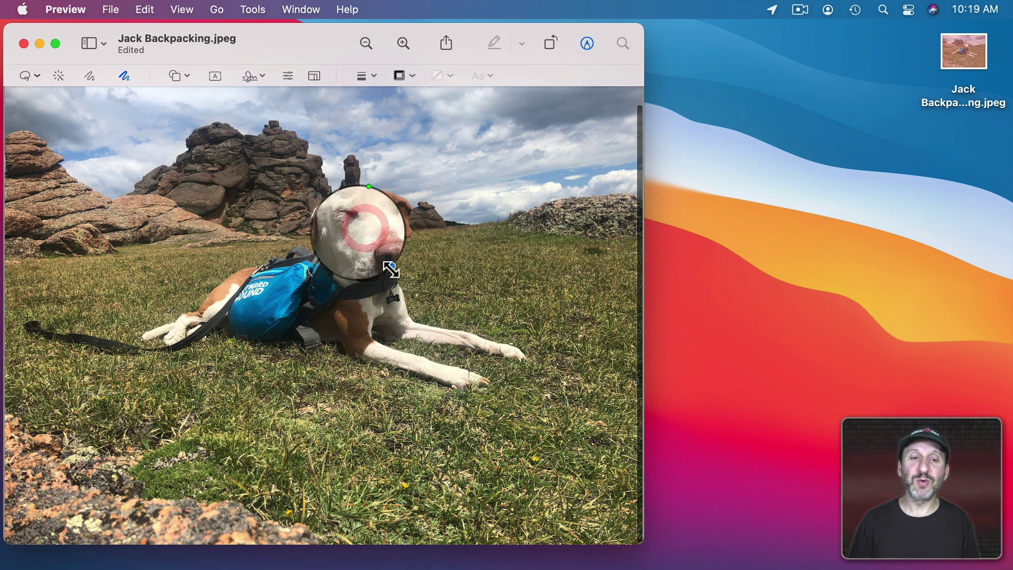
pyautogui.moveTo(393, 267); pyautogui.dragTo(421, 293)
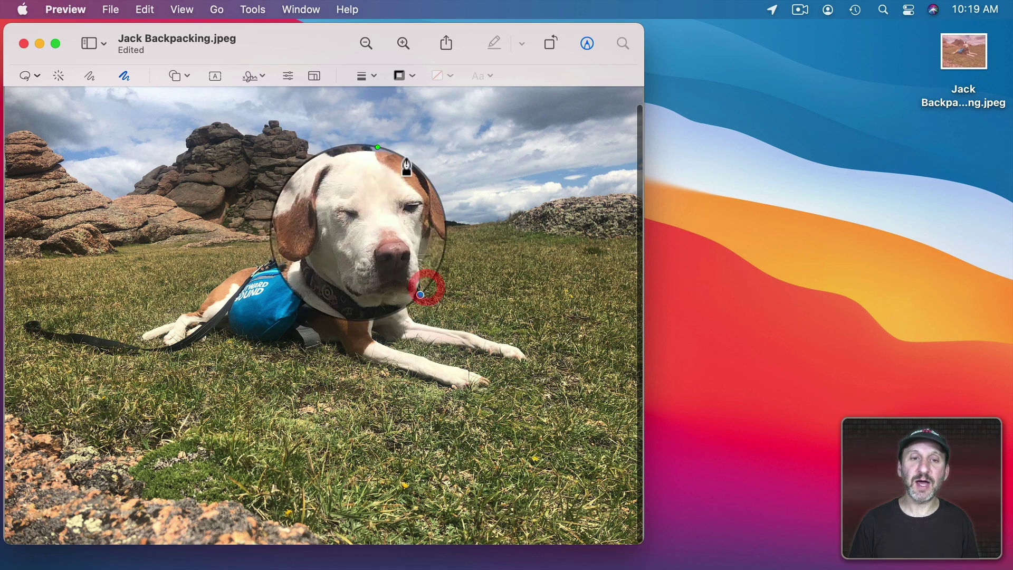
pyautogui.moveTo(389, 152); pyautogui.dragTo(376, 157)
pyautogui.press('BackSpace')
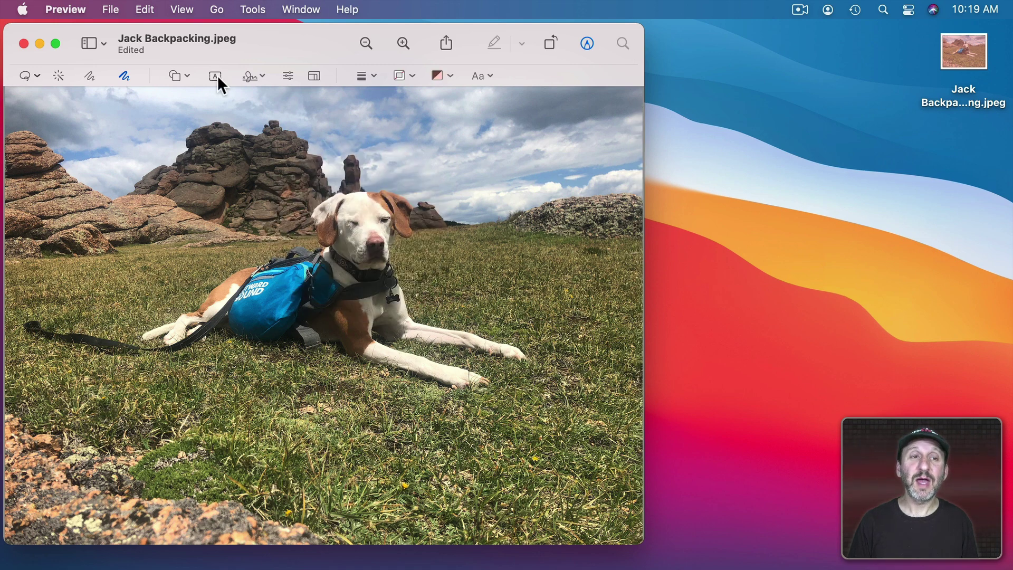
# - Add a text box reading "Hello!" and move it up onto the rocks
pyautogui.click(214, 77)
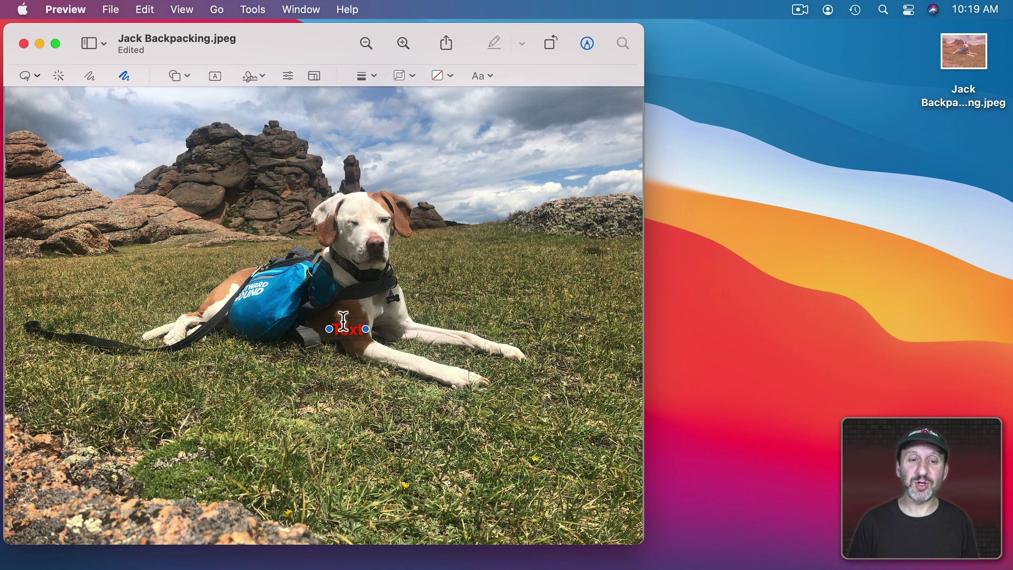
pyautogui.doubleClick(342, 327)
pyautogui.write('H')
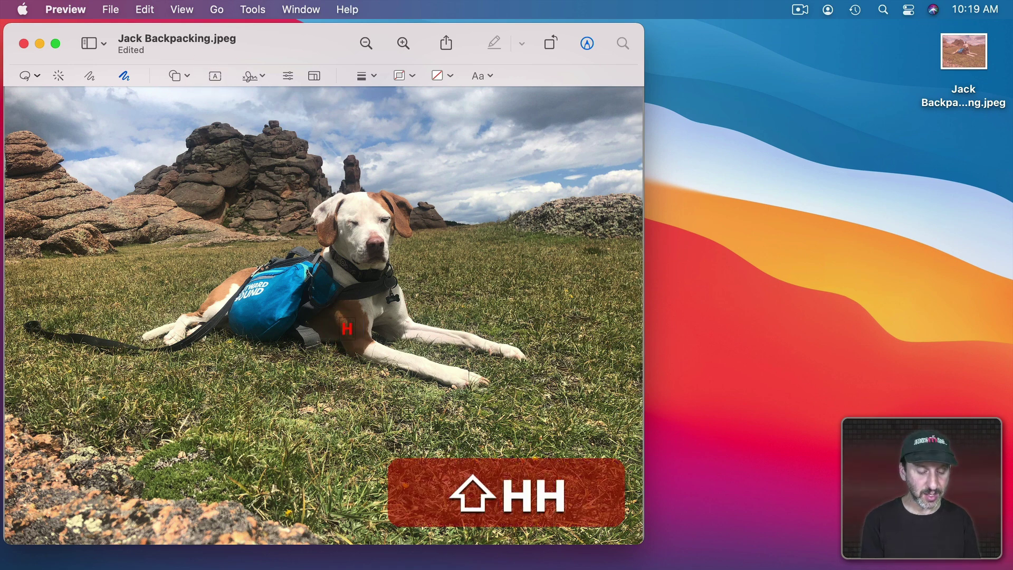
pyautogui.write('ello!')
pyautogui.click(449, 334)
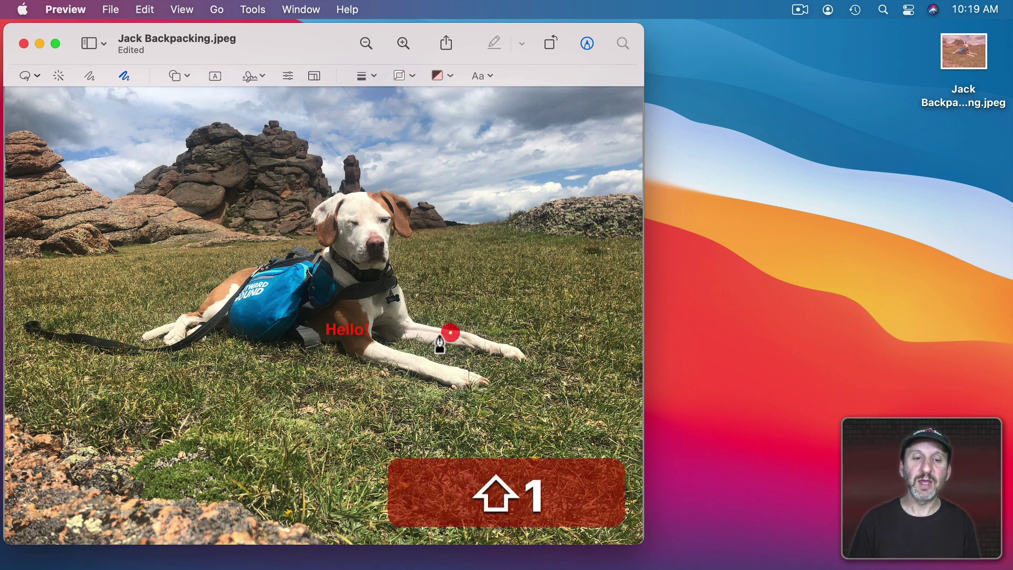
pyautogui.moveTo(352, 326)
pyautogui.mouseDown()
pyautogui.moveTo(311, 245)
pyautogui.moveTo(213, 127)
pyautogui.moveTo(230, 140)
pyautogui.mouseUp()
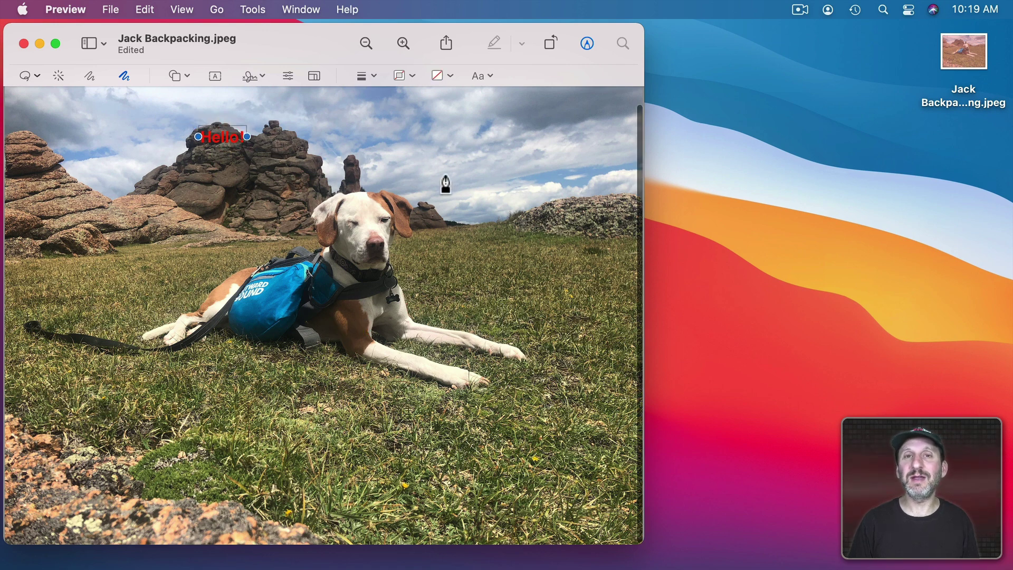
# - Fine-tune the Hello! label's position on the rocks and check its font settings
pyautogui.doubleClick(225, 135)
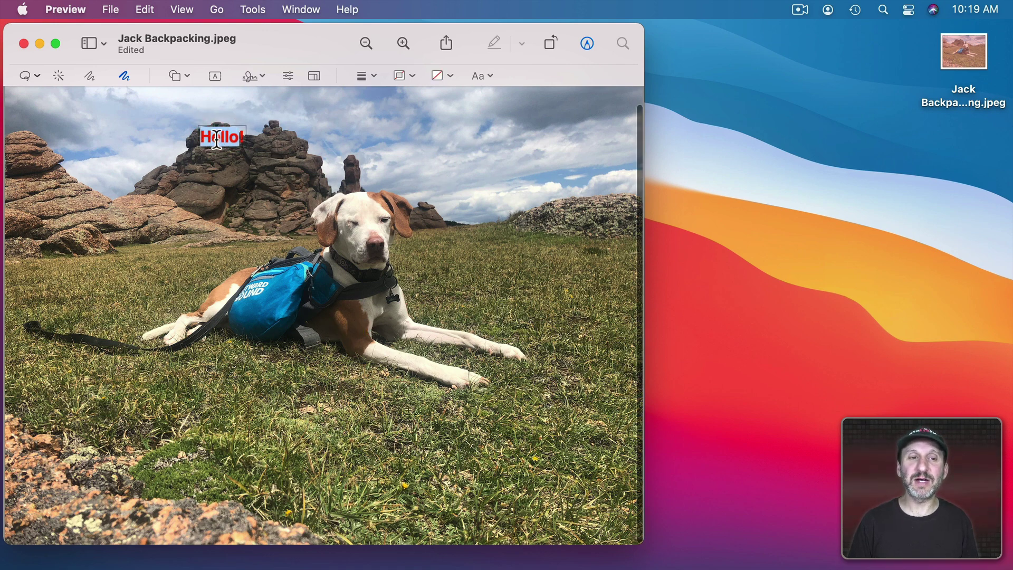
pyautogui.click(368, 132)
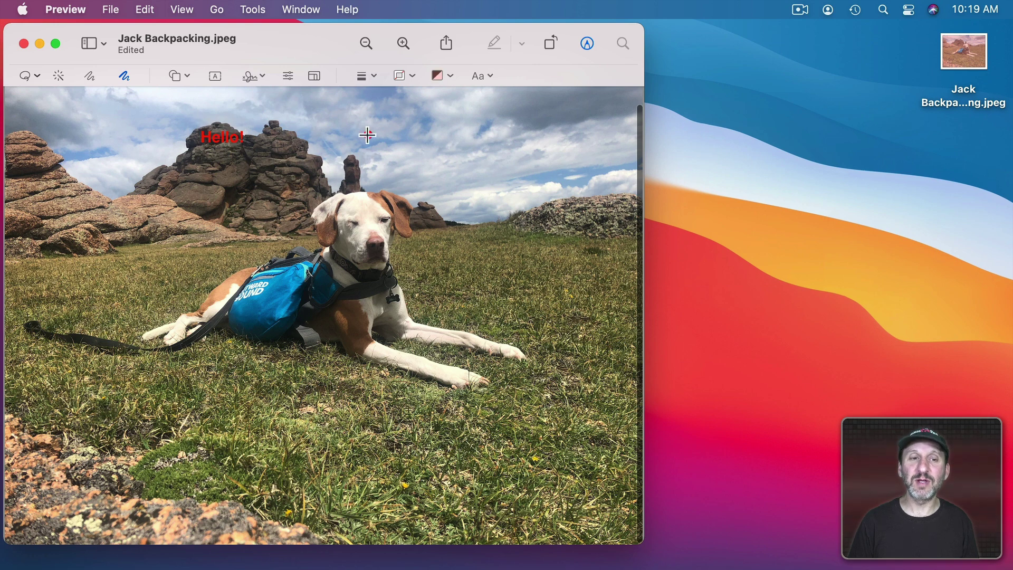
pyautogui.click(224, 139)
pyautogui.moveTo(223, 138); pyautogui.dragTo(219, 152)
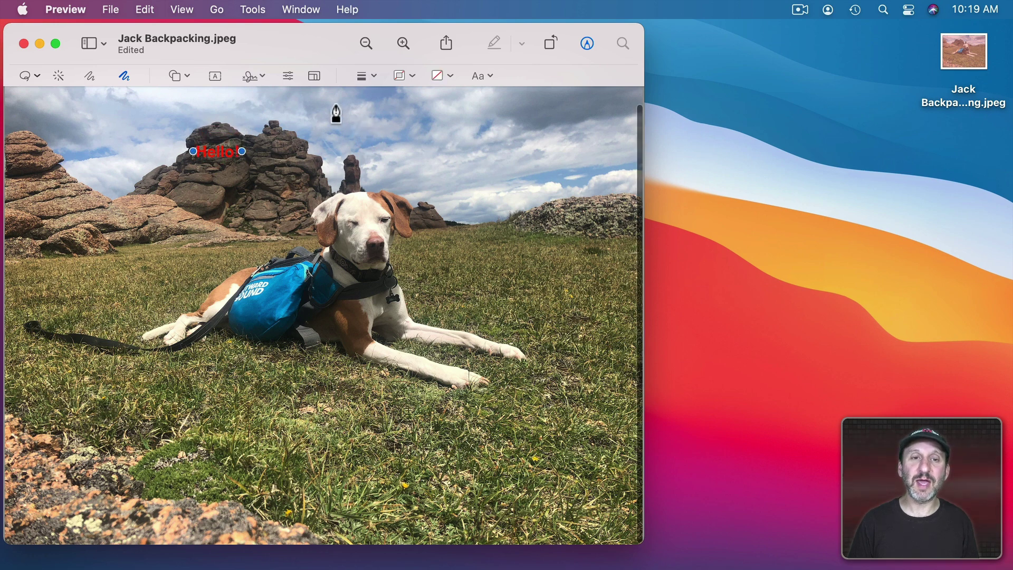
pyautogui.click(482, 76)
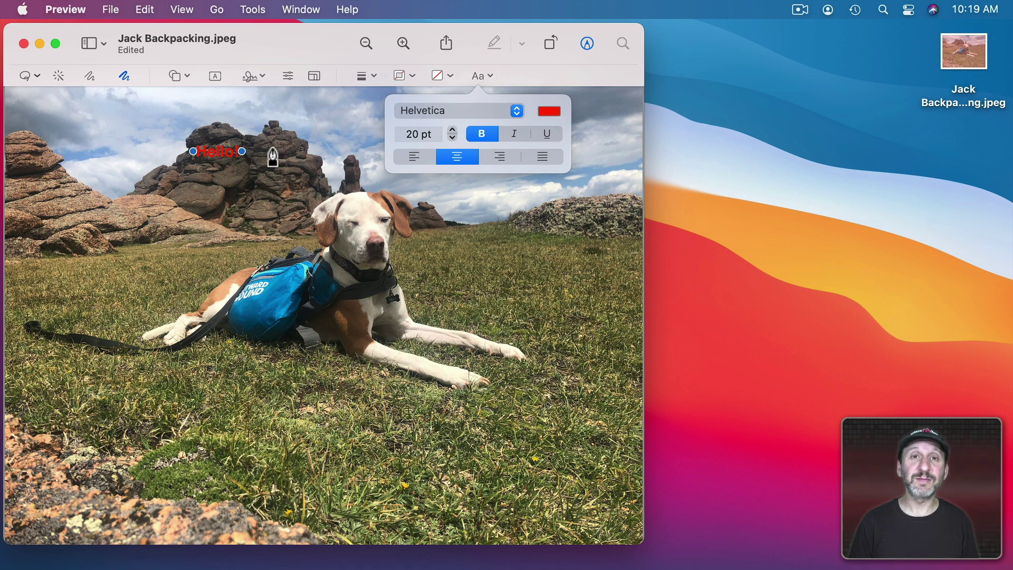
pyautogui.moveTo(214, 151); pyautogui.dragTo(216, 134)
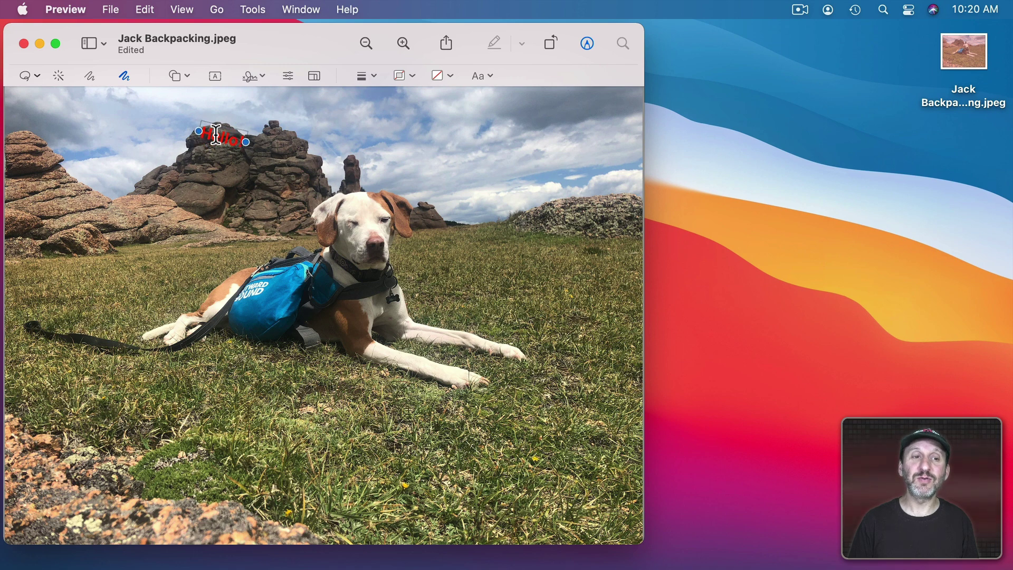
pyautogui.moveTo(216, 134); pyautogui.dragTo(231, 185)
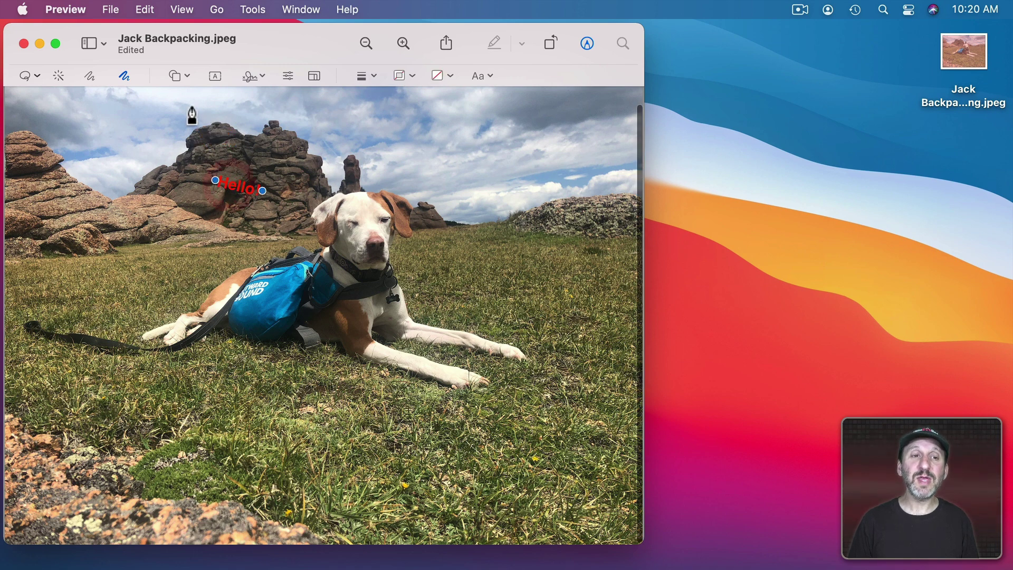
# - Place a rectangle over the dog's front paws and draw a blue loop on the right rock
pyautogui.click(183, 75)
pyautogui.click(177, 125)
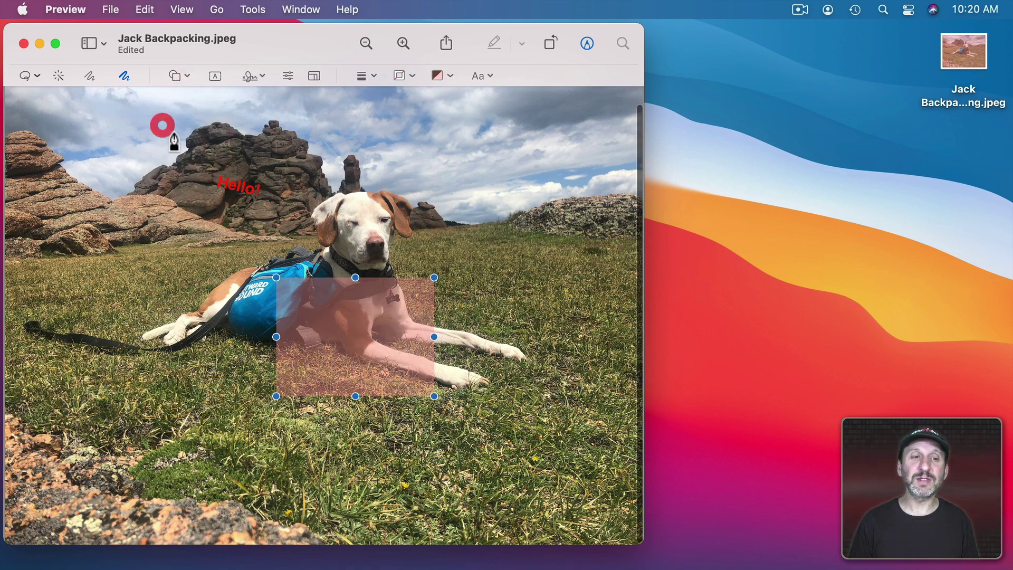
pyautogui.moveTo(362, 317); pyautogui.dragTo(135, 283)
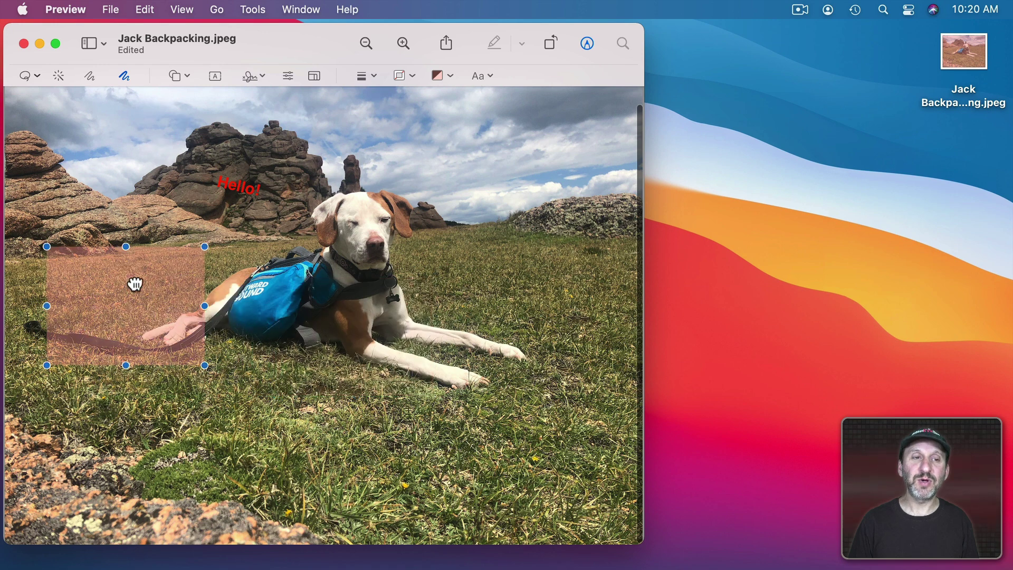
pyautogui.click(124, 76)
pyautogui.moveTo(520, 174)
pyautogui.mouseDown()
pyautogui.moveTo(522, 248)
pyautogui.moveTo(583, 173)
pyautogui.moveTo(520, 147)
pyautogui.mouseUp()
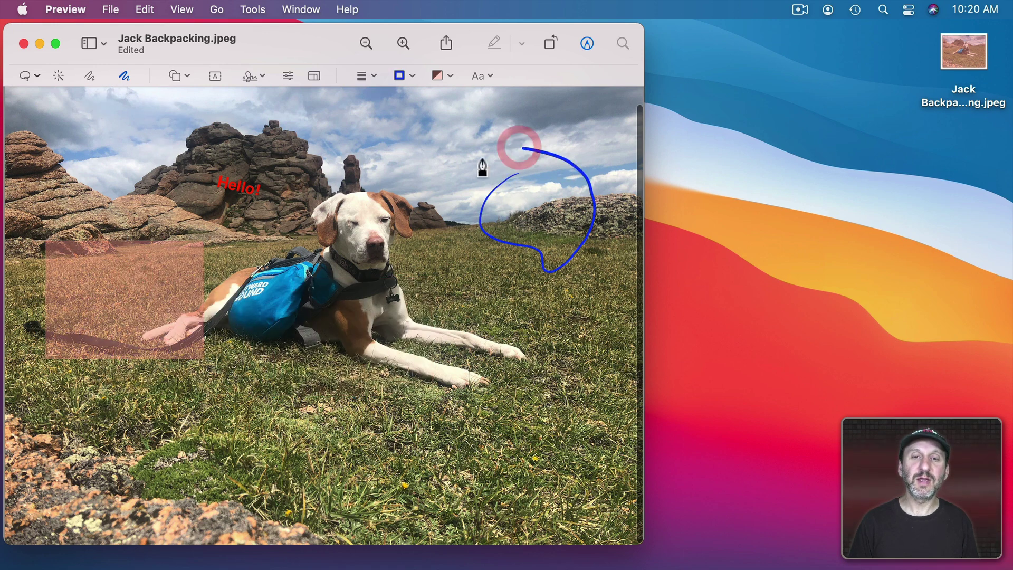
pyautogui.click(153, 255)
pyautogui.moveTo(232, 185); pyautogui.dragTo(228, 172)
pyautogui.moveTo(559, 160); pyautogui.dragTo(539, 157)
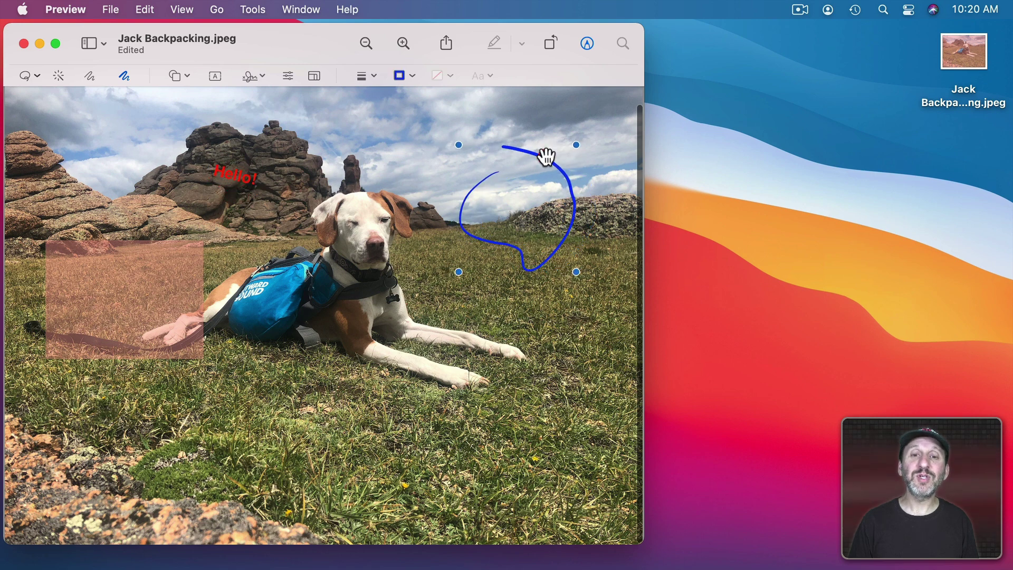
# - Save the annotated photo, close it, and reopen it from the Desktop
pyautogui.press('super+s')
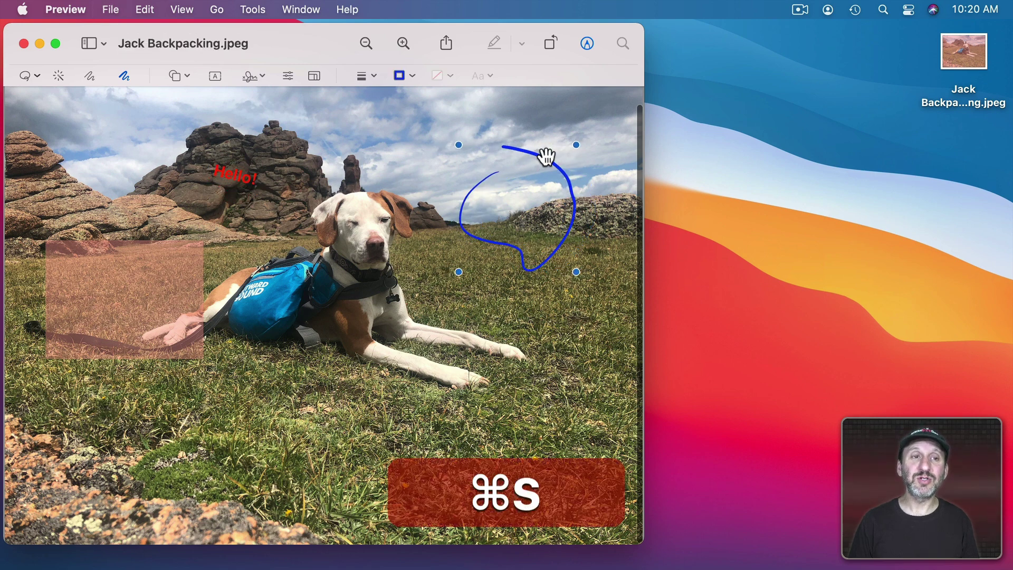
pyautogui.click(23, 43)
pyautogui.doubleClick(941, 60)
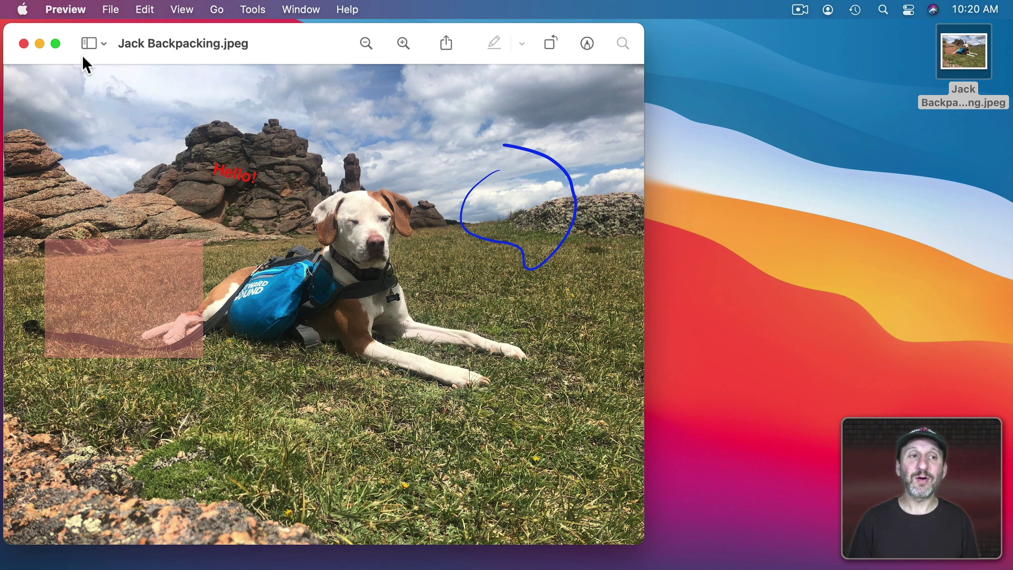
# - Browse all versions of Jack Backpacking.jpeg and restore the 10:16 AM version
pyautogui.click(107, 9)
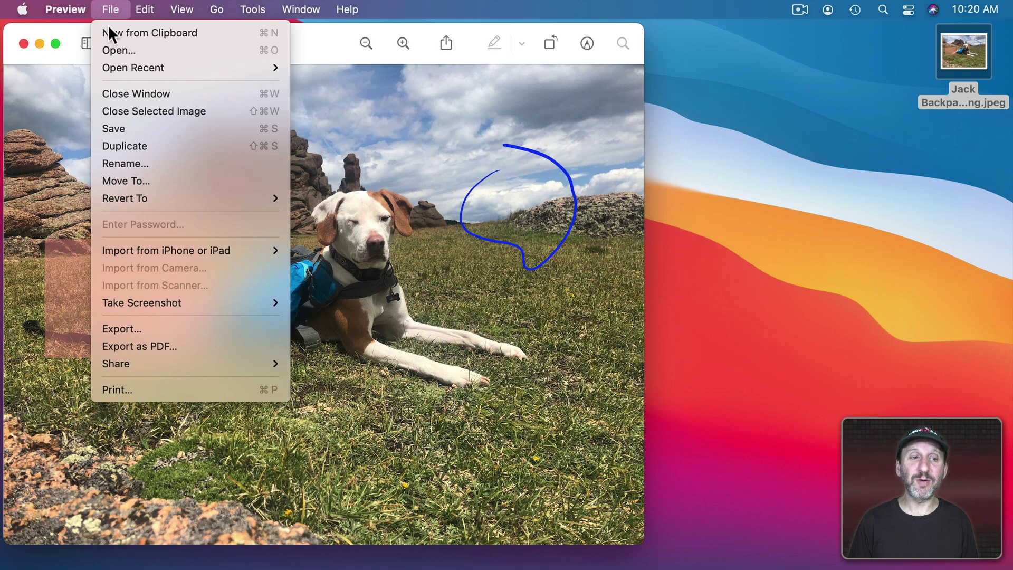
pyautogui.moveTo(126, 195)
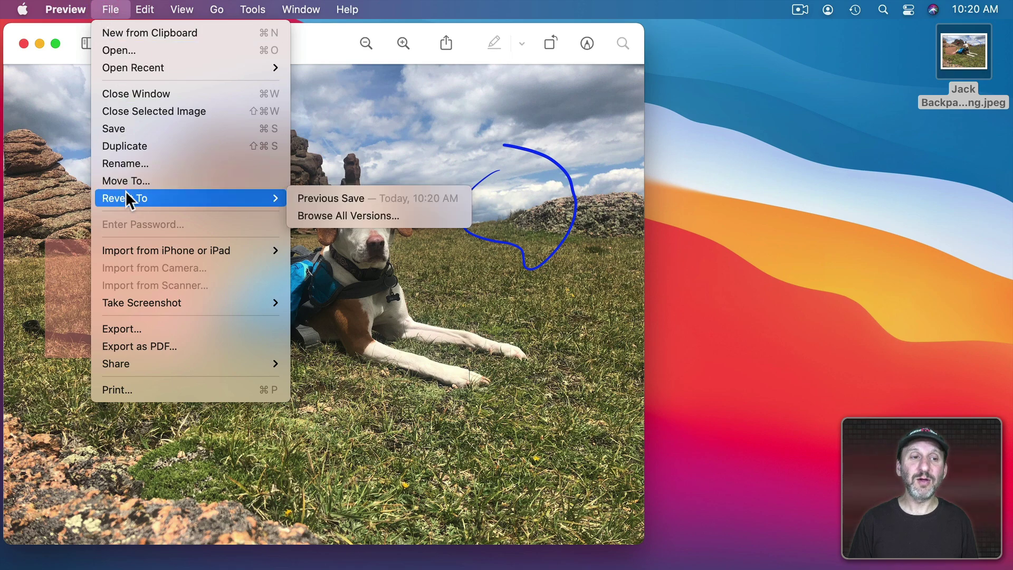
pyautogui.click(305, 214)
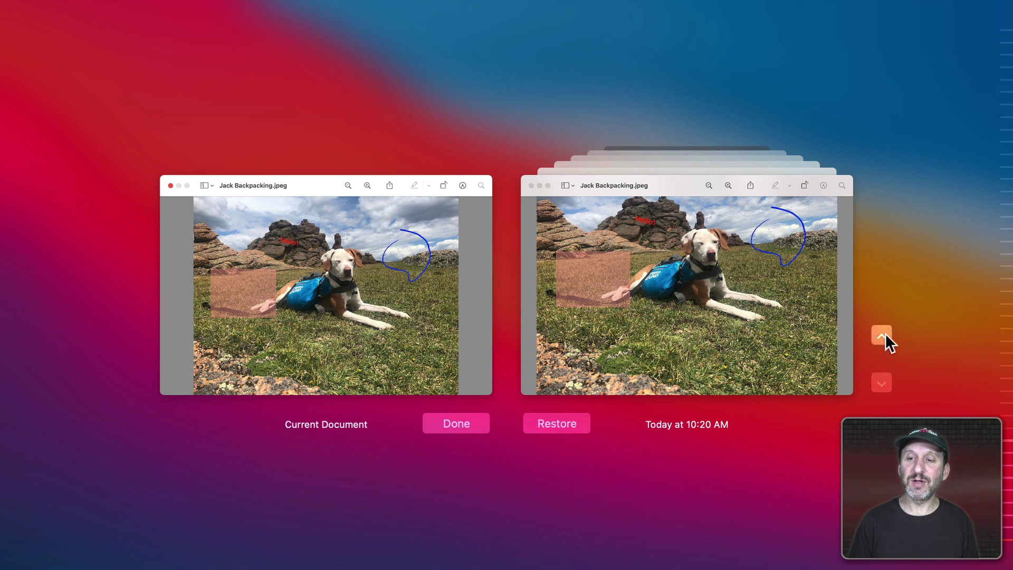
pyautogui.click(882, 335)
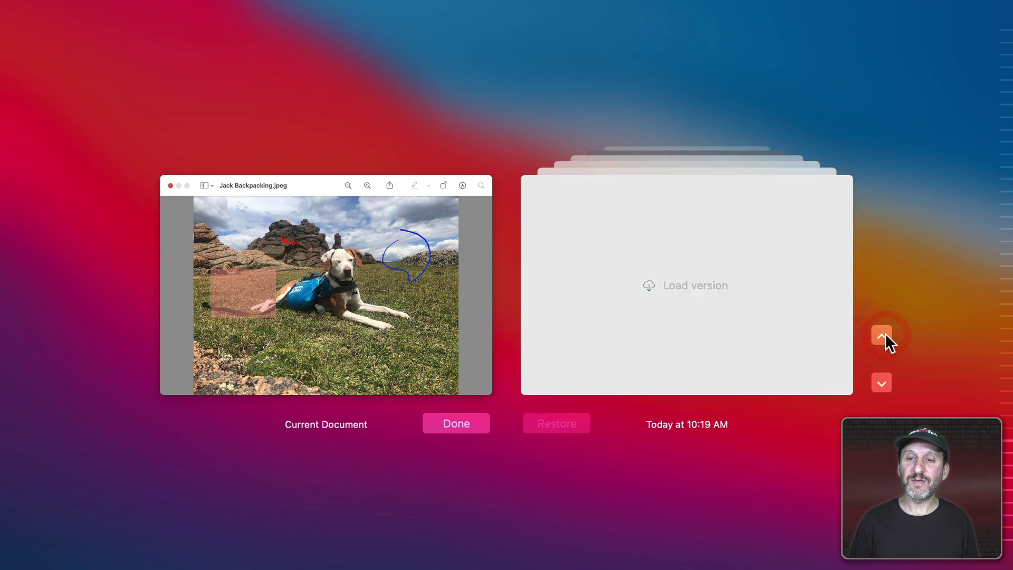
pyautogui.click(648, 285)
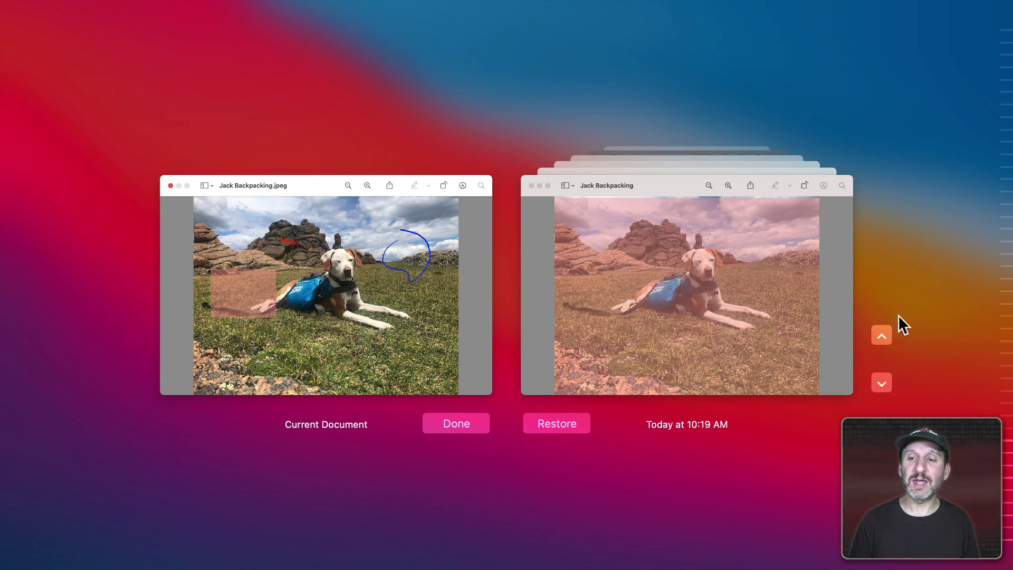
pyautogui.click(888, 330)
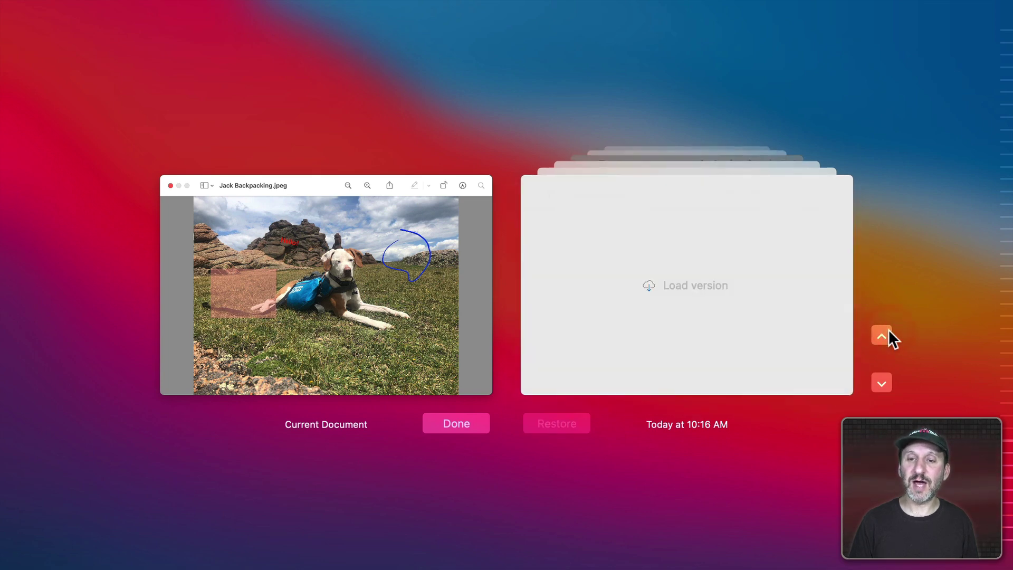
pyautogui.click(654, 282)
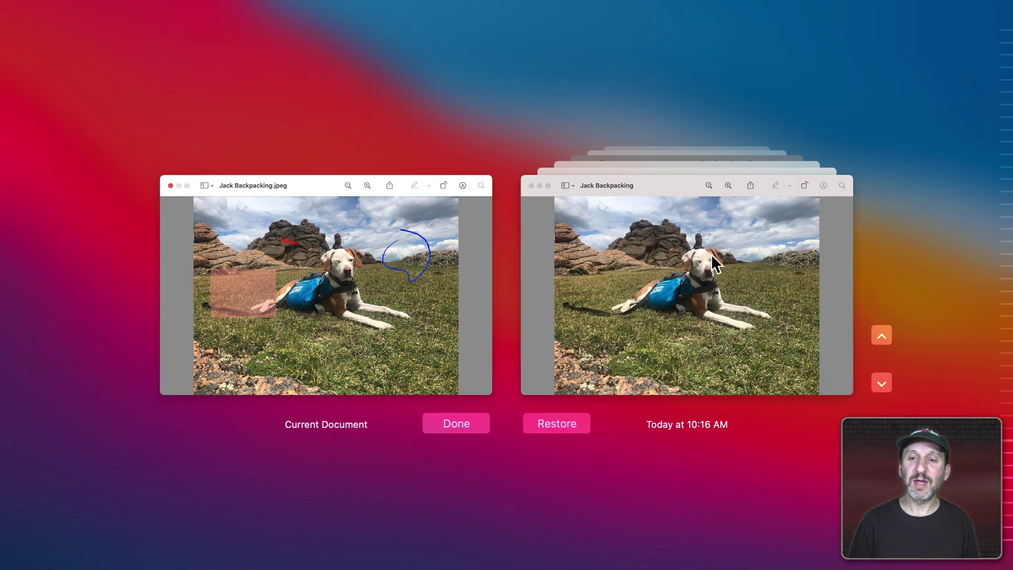
pyautogui.click(550, 429)
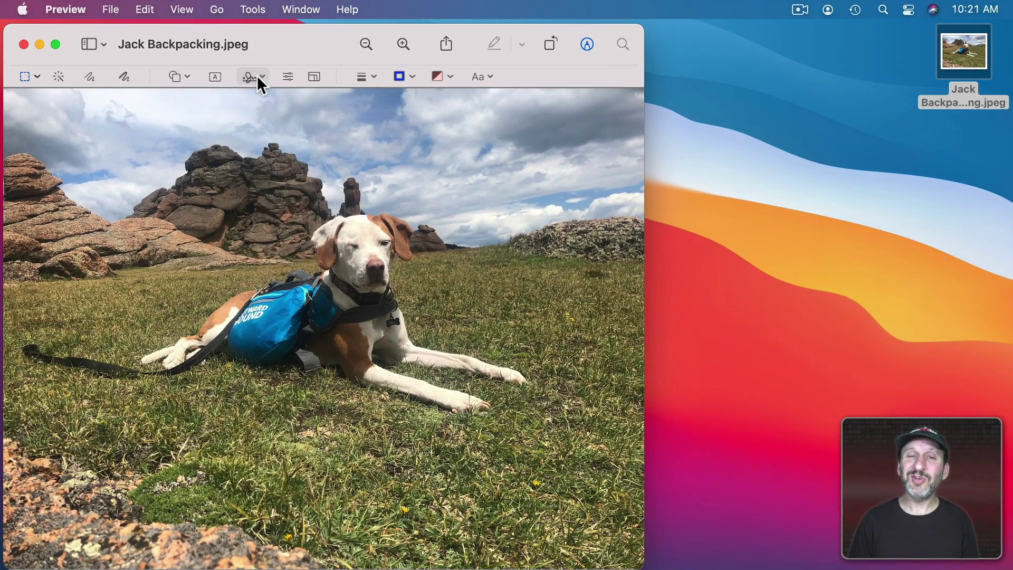
pyautogui.click(257, 74)
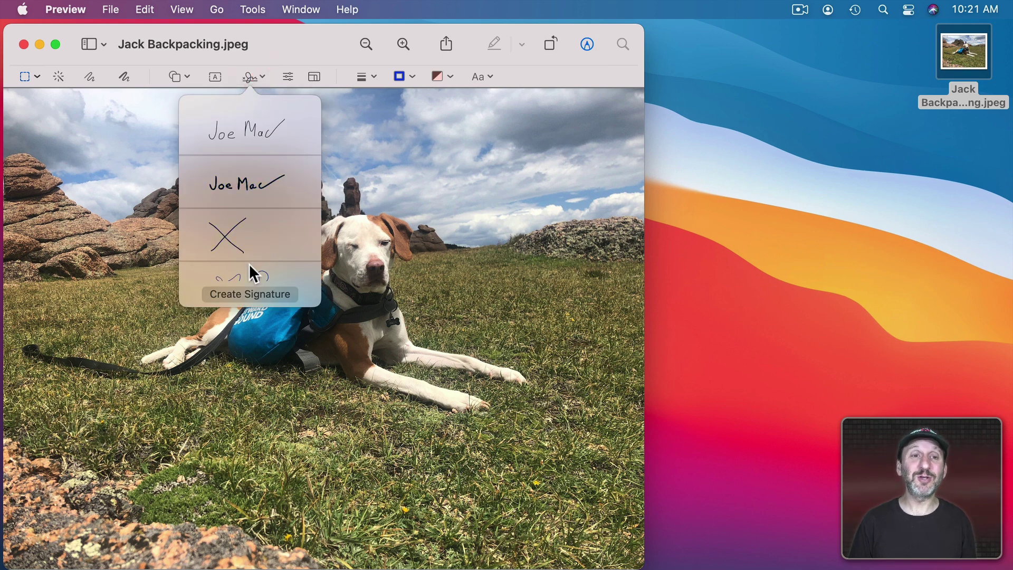
pyautogui.click(287, 60)
pyautogui.click(288, 78)
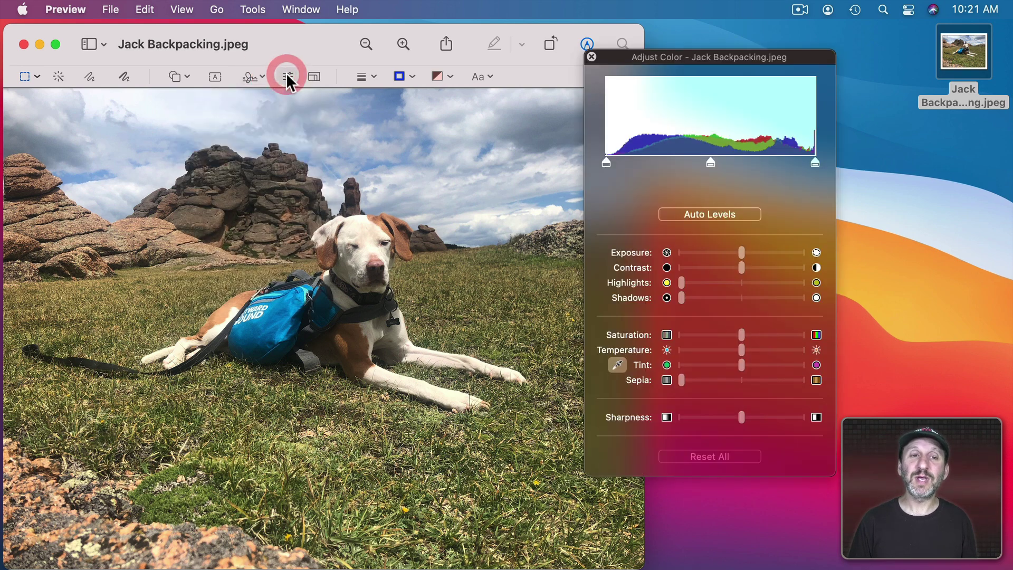
pyautogui.click(286, 74)
pyautogui.click(313, 77)
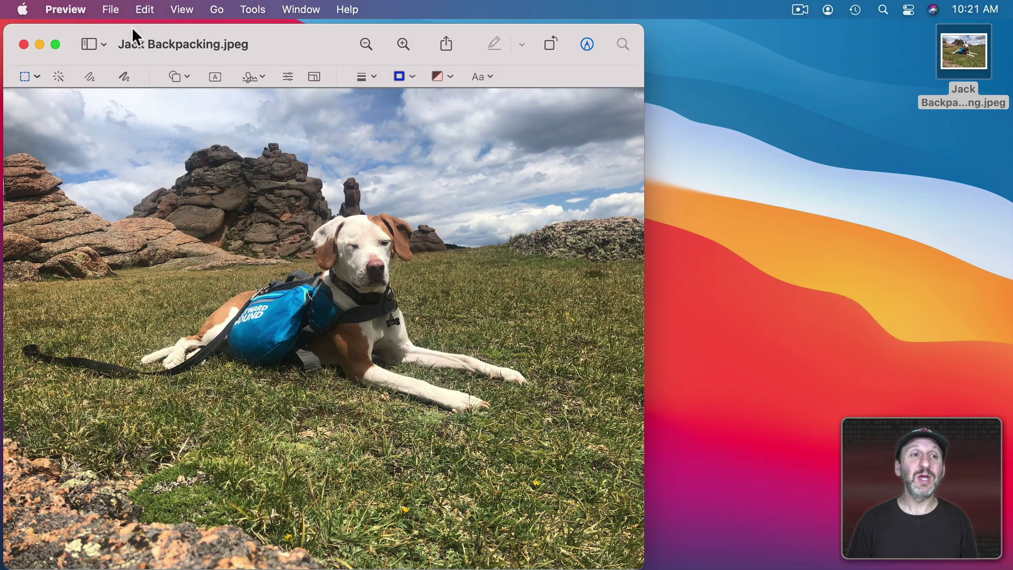
# - Export the photo, trying HEIC first, then settling on JPEG with quality at Best
pyautogui.click(113, 9)
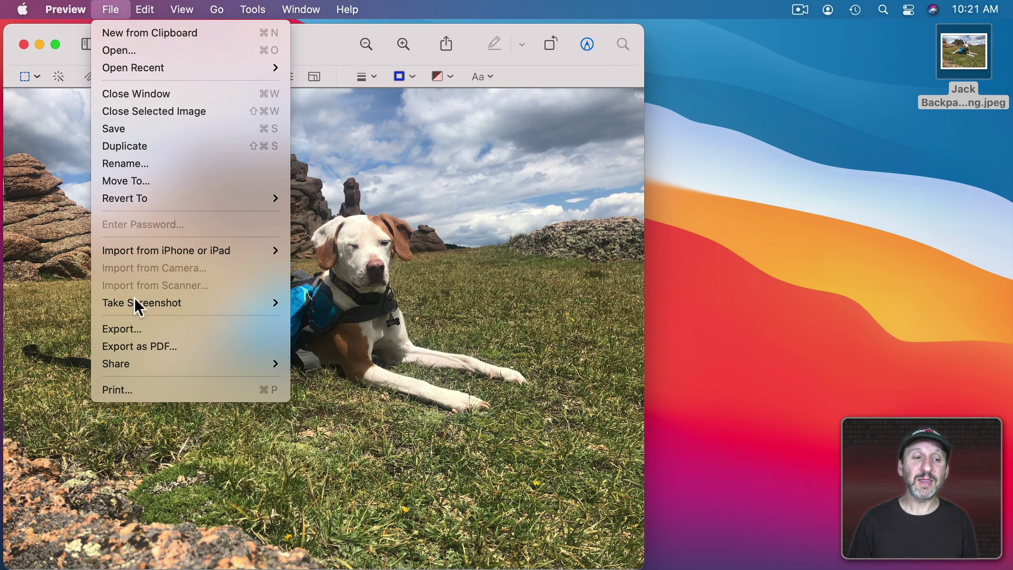
pyautogui.click(135, 330)
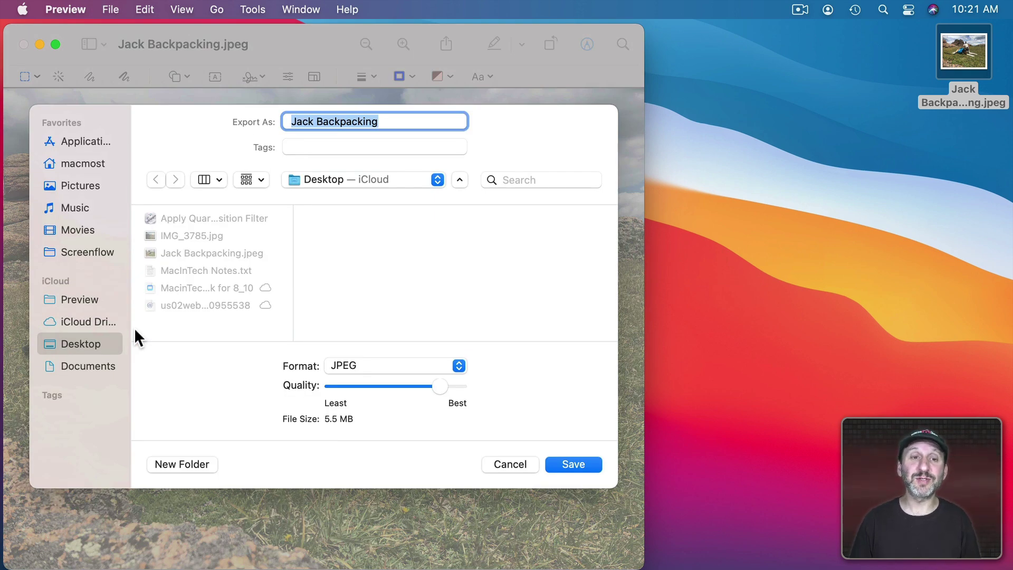
pyautogui.click(368, 368)
pyautogui.click(371, 349)
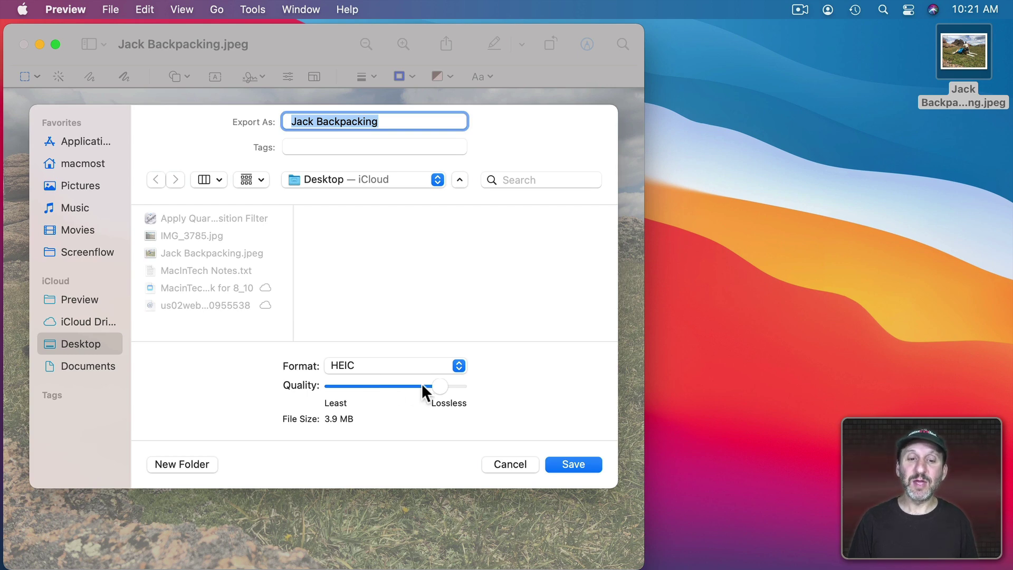
pyautogui.moveTo(409, 386); pyautogui.dragTo(406, 386)
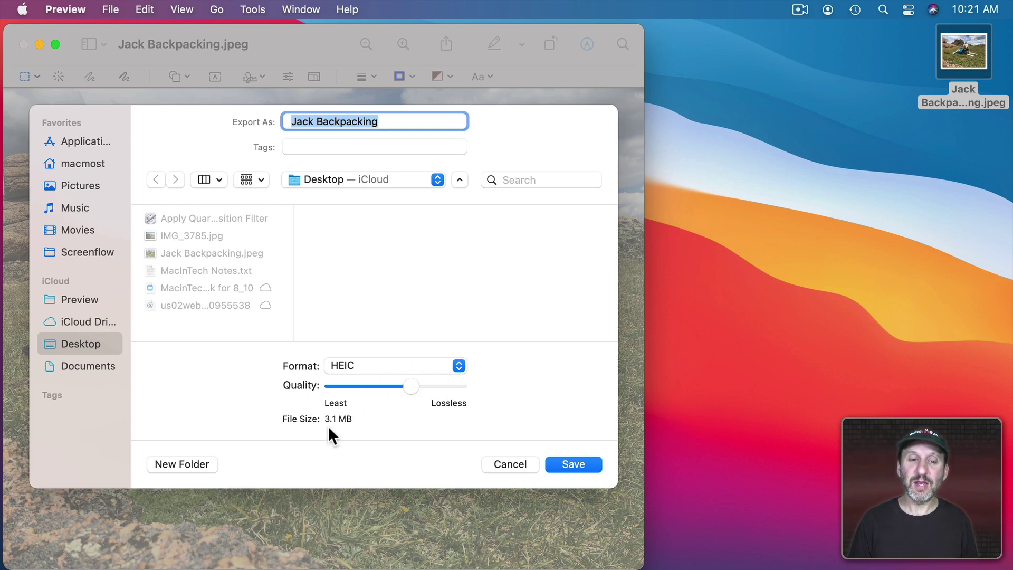
pyautogui.click(368, 363)
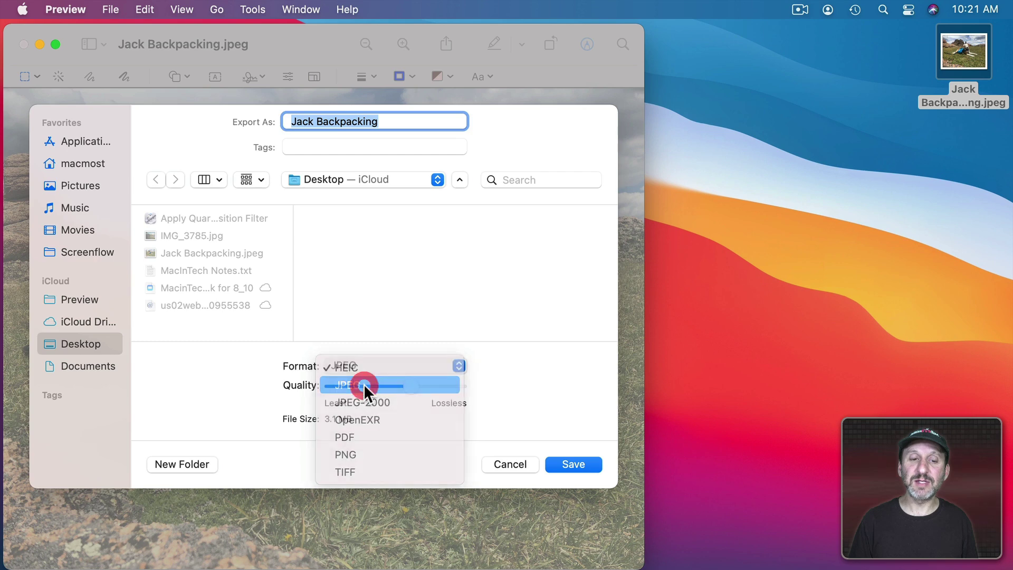
pyautogui.click(363, 384)
pyautogui.moveTo(406, 388); pyautogui.dragTo(433, 387)
# - Open the photo's Share menu showing Mail, Messages, AirDrop, Notes, Add to Photos and Reminders
pyautogui.click(381, 365)
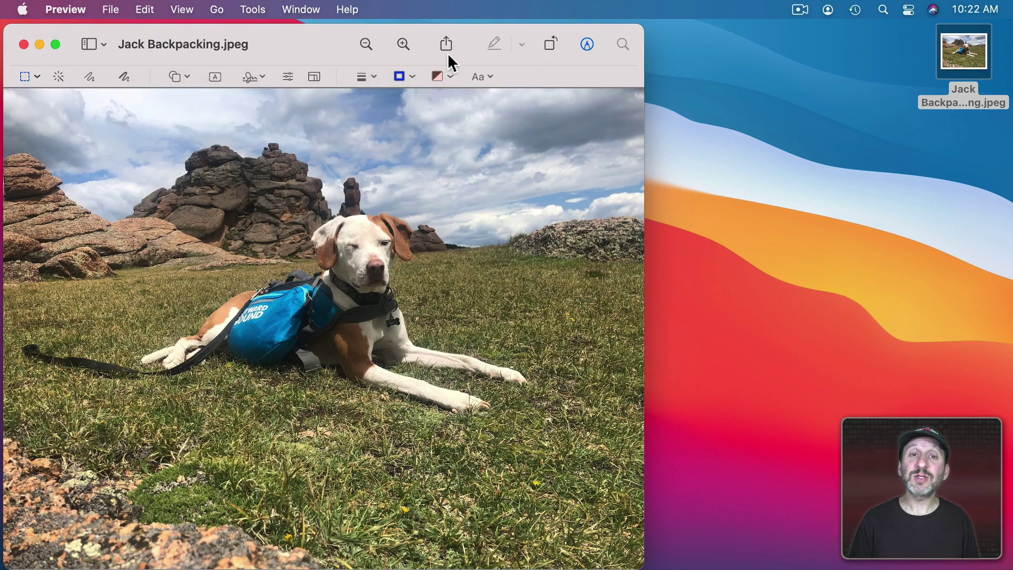
pyautogui.click(446, 46)
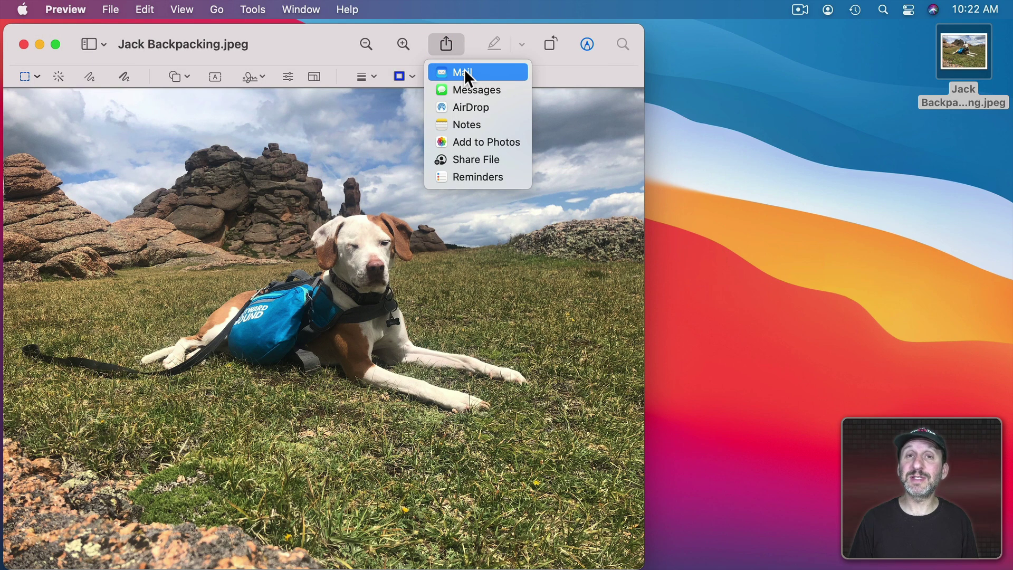